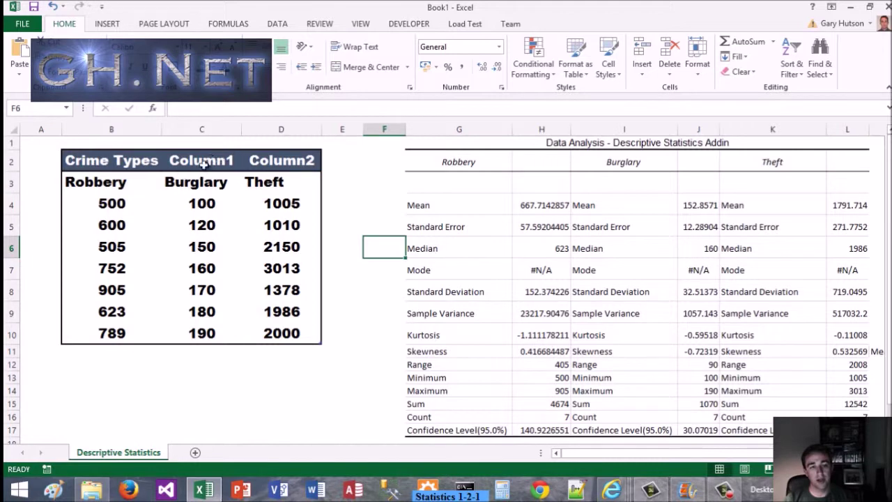
- Inspect the crime table's header row and first Robbery (500) and Burglary (100) values
{"action": "left_click_drag", "start_coordinate": [80, 162], "coordinate": [307, 160]}
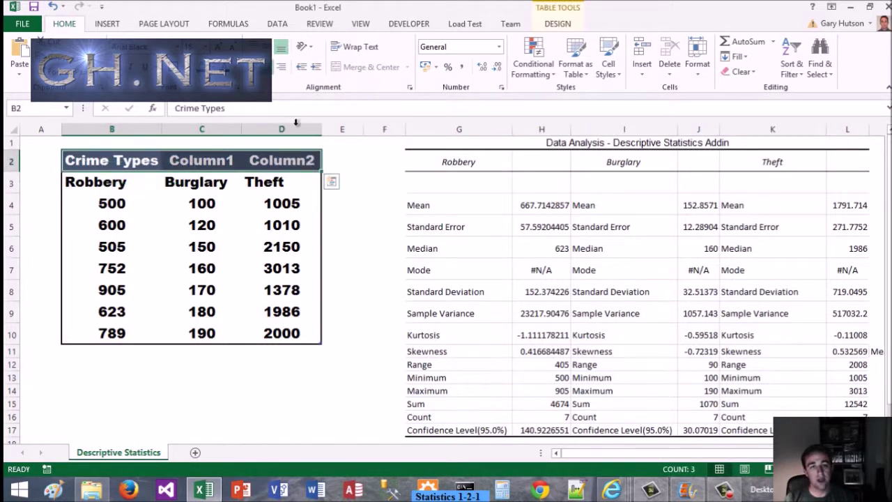
{"action": "left_click", "coordinate": [248, 183]}
{"action": "left_click", "coordinate": [197, 161]}
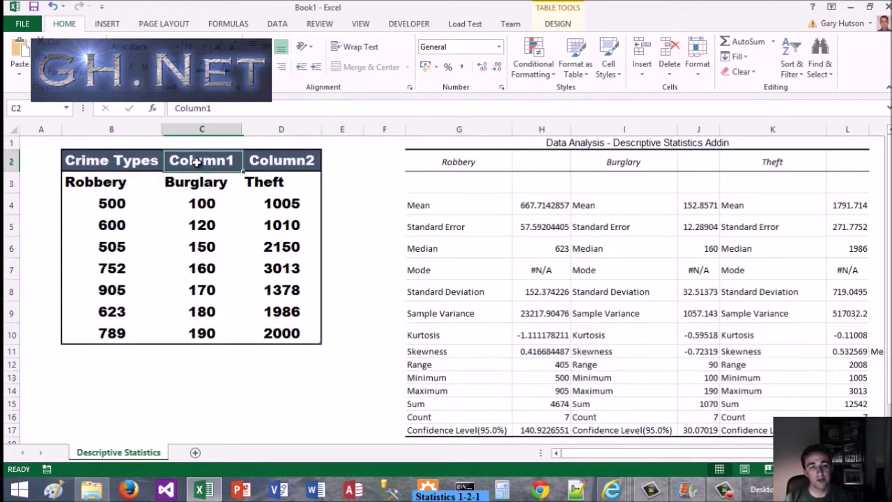
{"action": "left_click", "coordinate": [279, 159]}
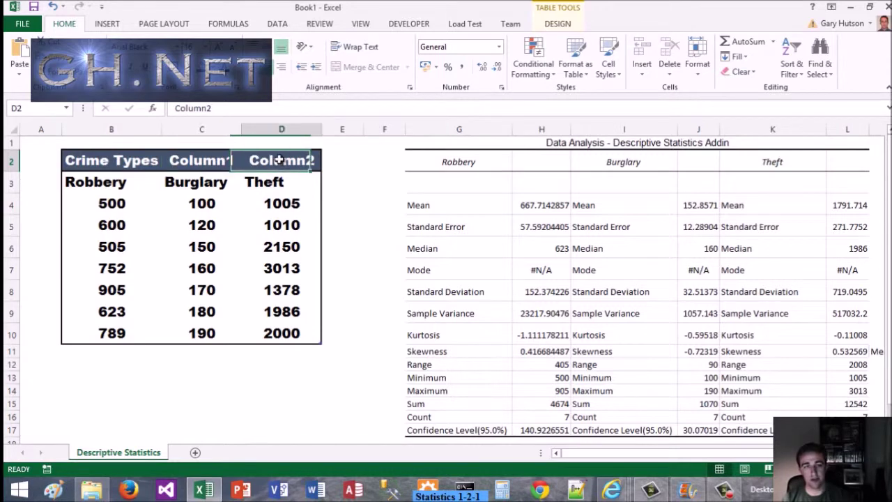
{"action": "left_click", "coordinate": [199, 162]}
{"action": "left_click", "coordinate": [154, 198]}
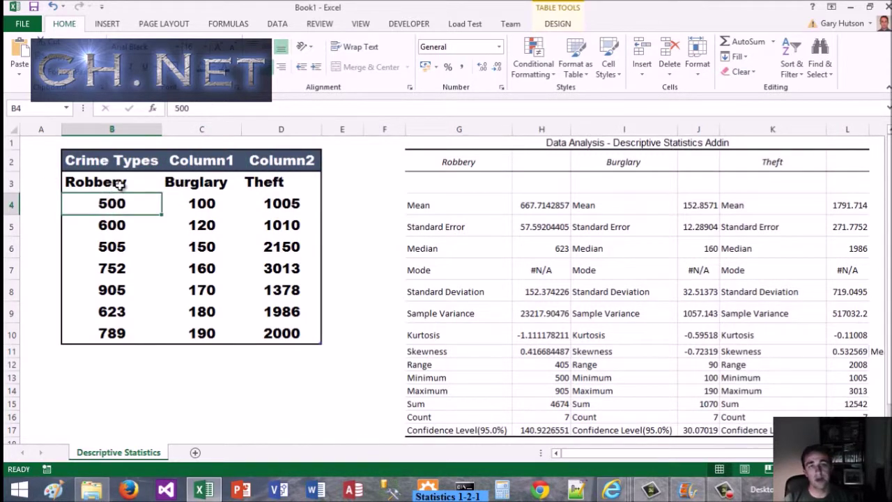
{"action": "left_click", "coordinate": [214, 197]}
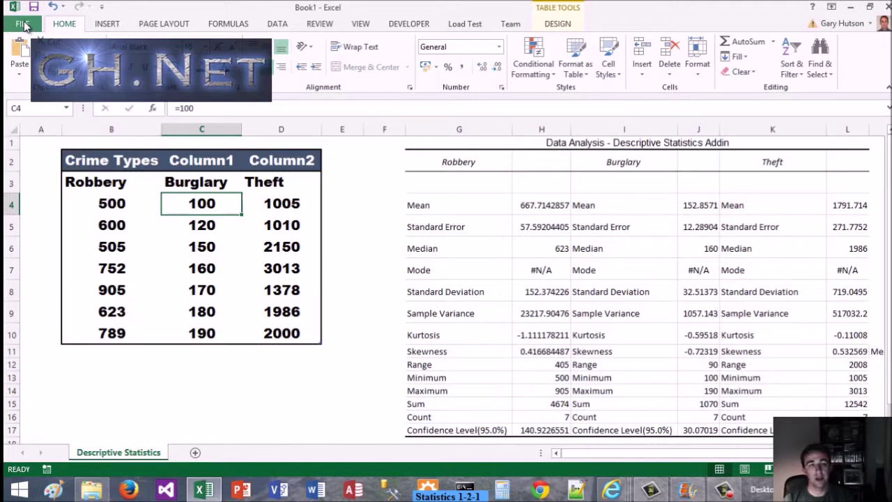
- Enable the Analysis ToolPak add-in through Excel Options
{"action": "left_click", "coordinate": [25, 26]}
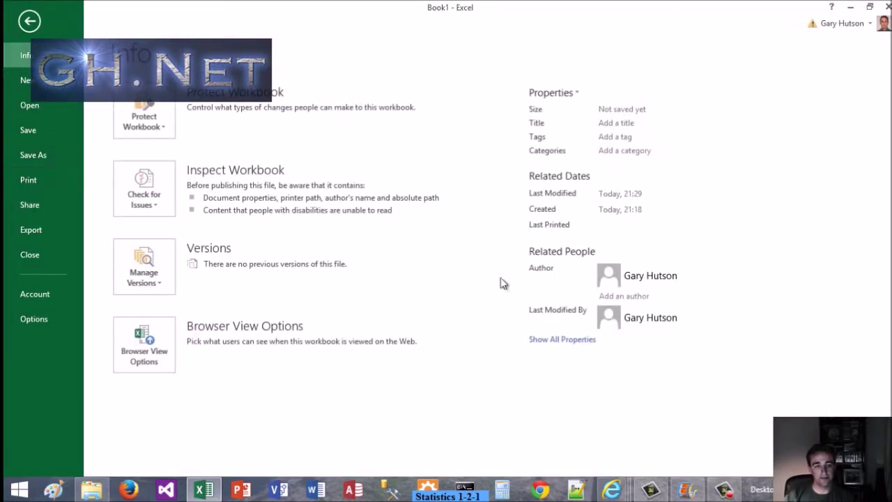
{"action": "left_click", "coordinate": [34, 319]}
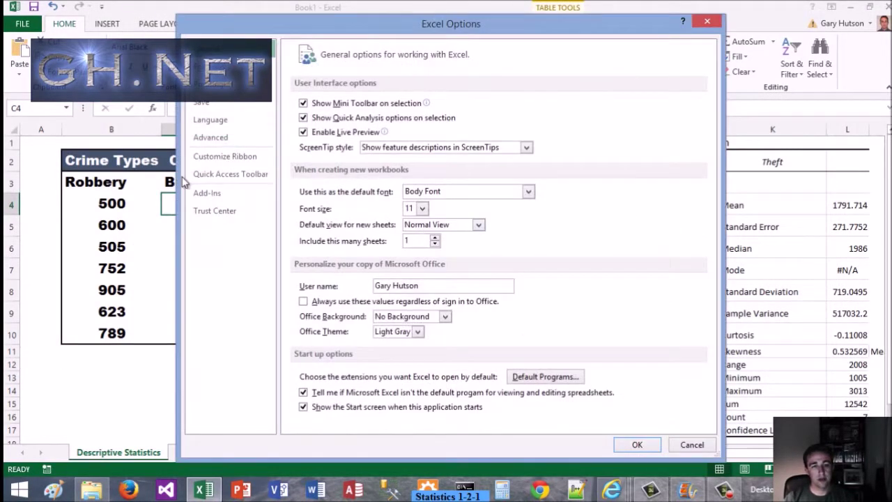
{"action": "left_click", "coordinate": [214, 195]}
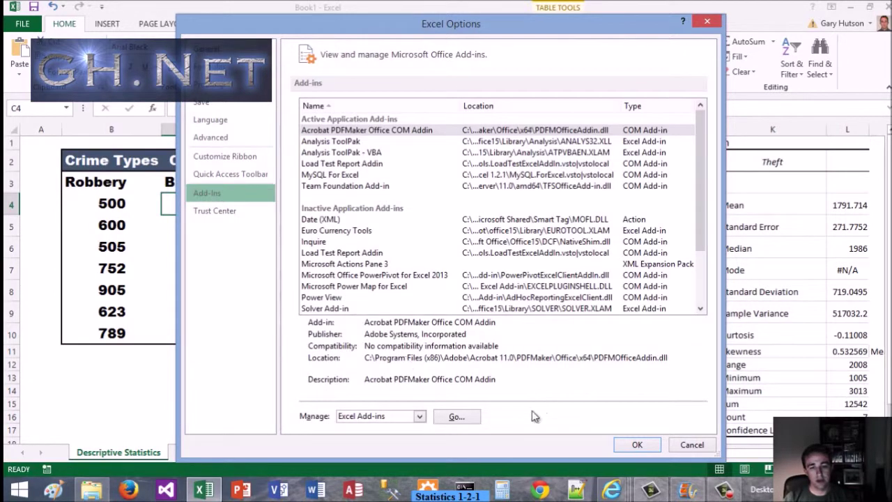
{"action": "left_click", "coordinate": [453, 417]}
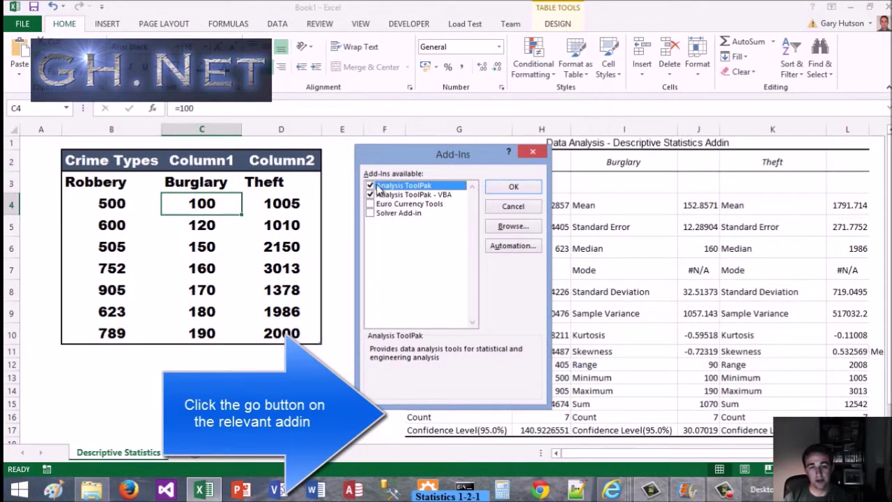
{"action": "left_click", "coordinate": [513, 186]}
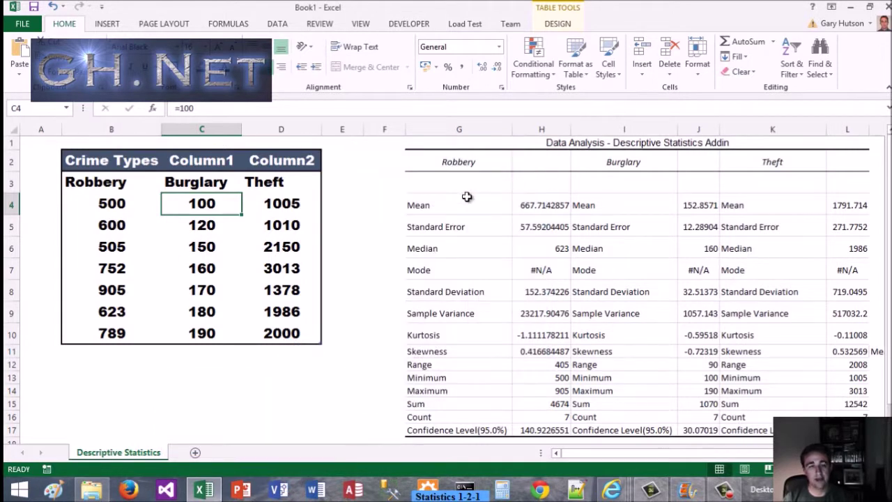
- Run Descriptive Statistics on B3:D10 with labels, summary statistics and 95% confidence into a new workbook
{"action": "left_click", "coordinate": [278, 26]}
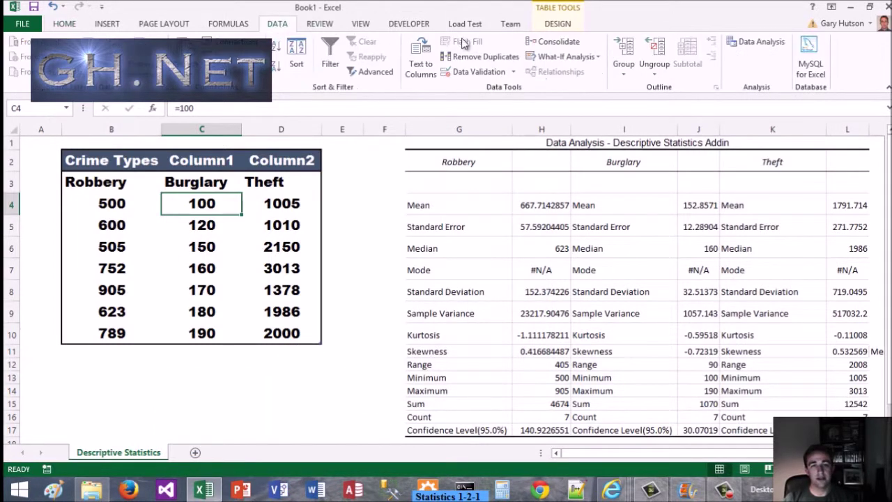
{"action": "left_click", "coordinate": [762, 43]}
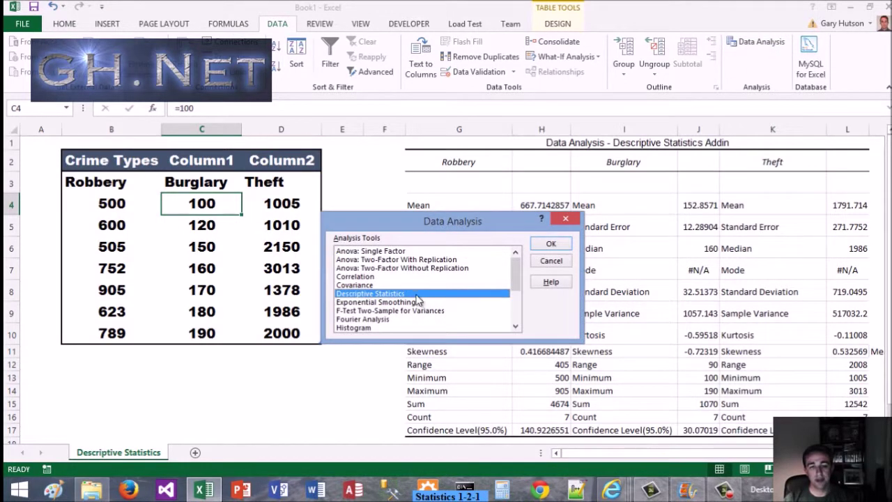
{"action": "left_click", "coordinate": [550, 244]}
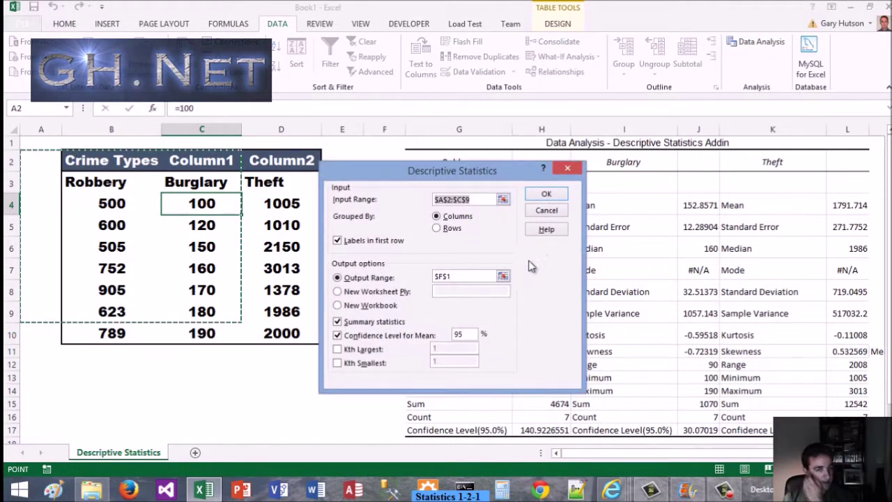
{"action": "left_click", "coordinate": [504, 201]}
{"action": "mouse_move", "coordinate": [94, 183]}
{"action": "left_mouse_down"}
{"action": "mouse_move", "coordinate": [251, 247]}
{"action": "mouse_move", "coordinate": [282, 332]}
{"action": "left_mouse_up"}
{"action": "left_click", "coordinate": [573, 188]}
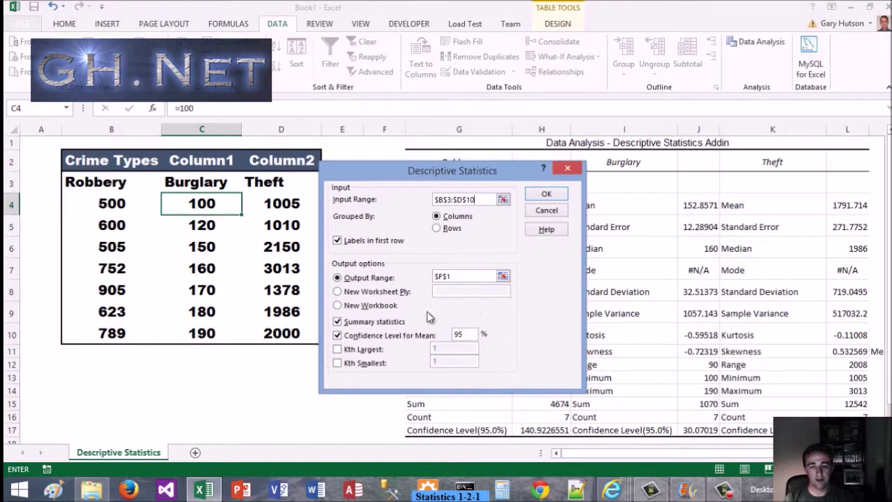
{"action": "left_click", "coordinate": [352, 304]}
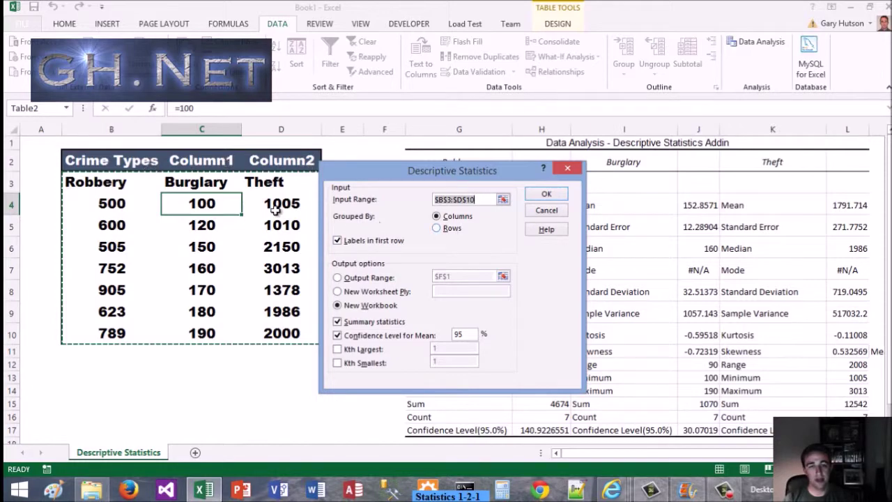
{"action": "left_click", "coordinate": [546, 194]}
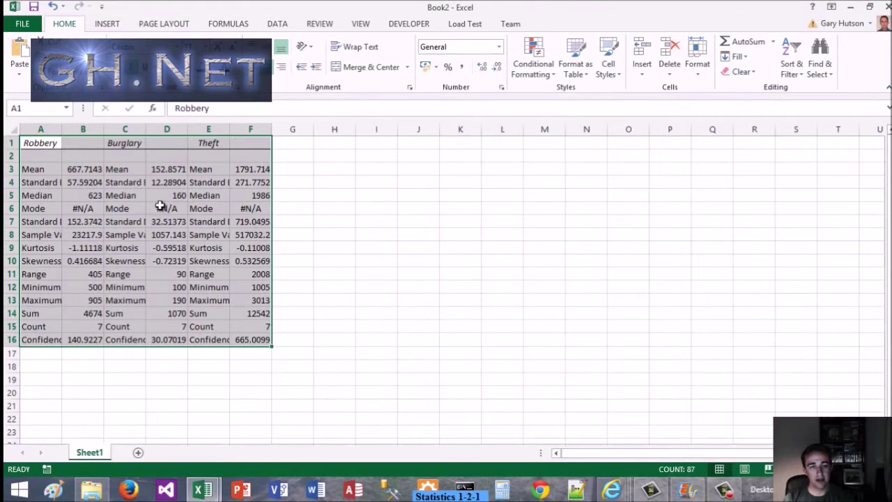
- Widen column A of the Book2 results to fit its labels, then return to Book1
{"action": "left_click", "coordinate": [162, 209]}
{"action": "double_click", "coordinate": [62, 129]}
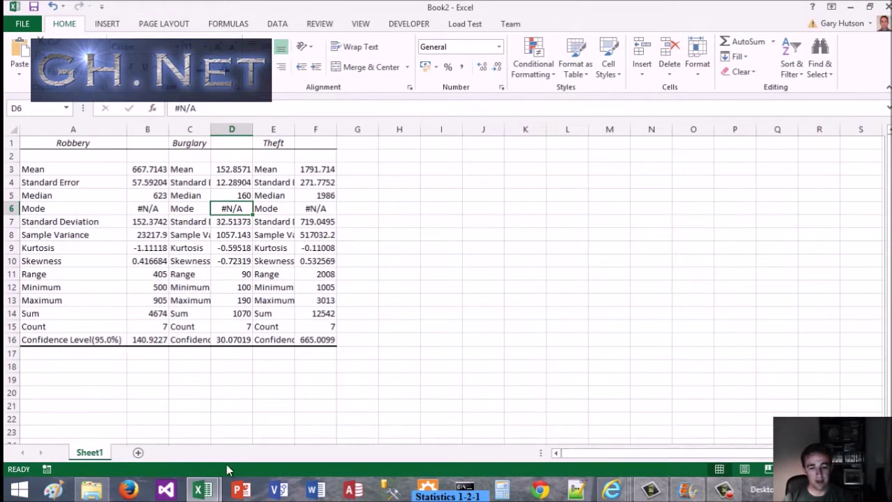
{"action": "mouse_move", "coordinate": [203, 490]}
{"action": "left_click", "coordinate": [150, 415]}
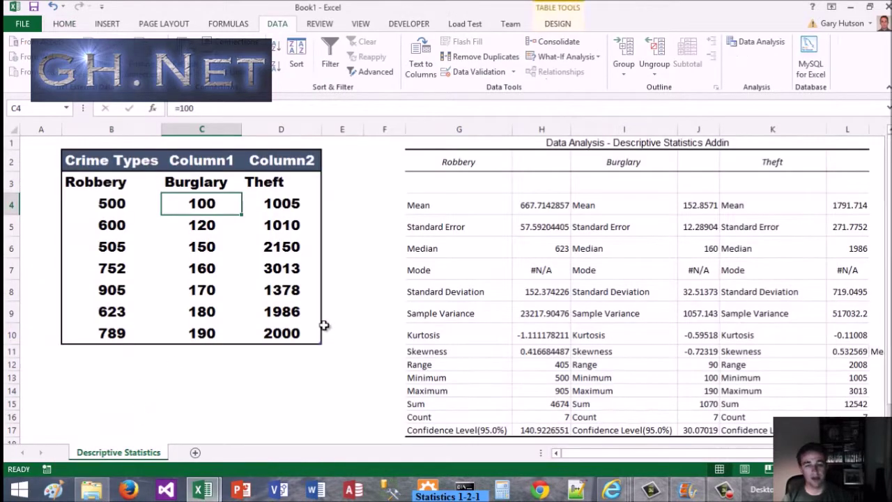
- Label A11 'Mean' and enter =AVERAGE(B4:B10) in B11
{"action": "left_click", "coordinate": [33, 353]}
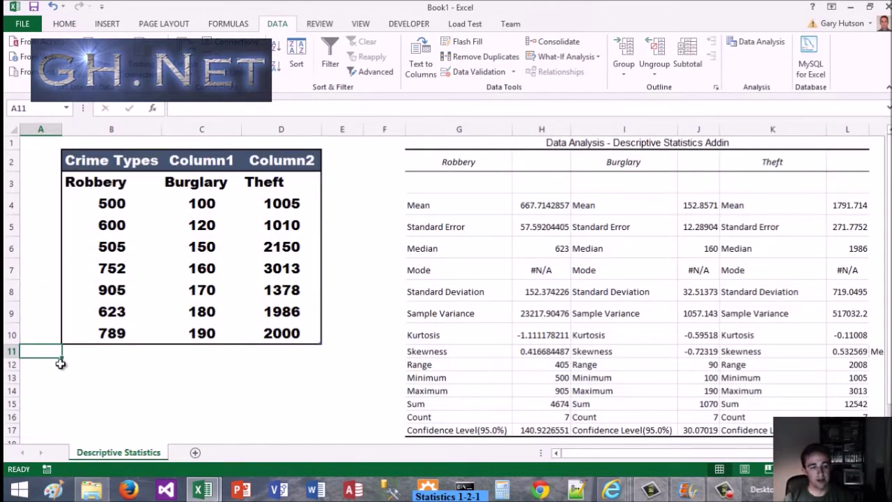
{"action": "type", "text": "Mean"}
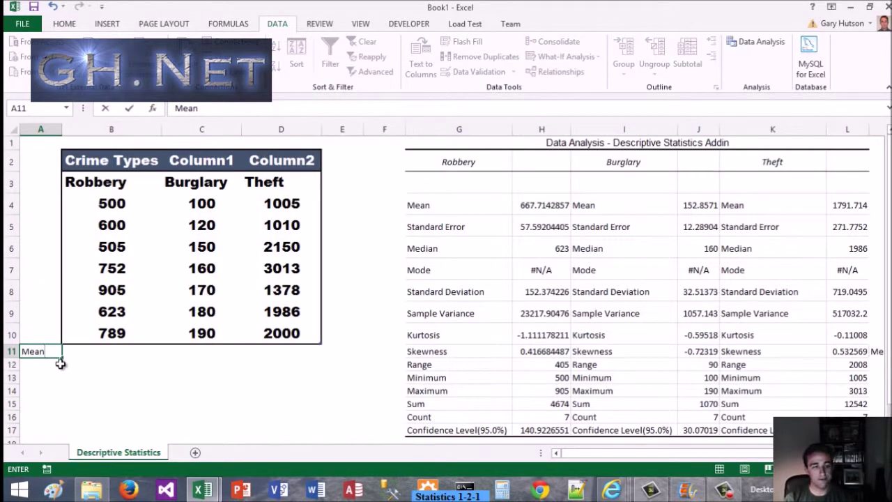
{"action": "key", "text": "Tab"}
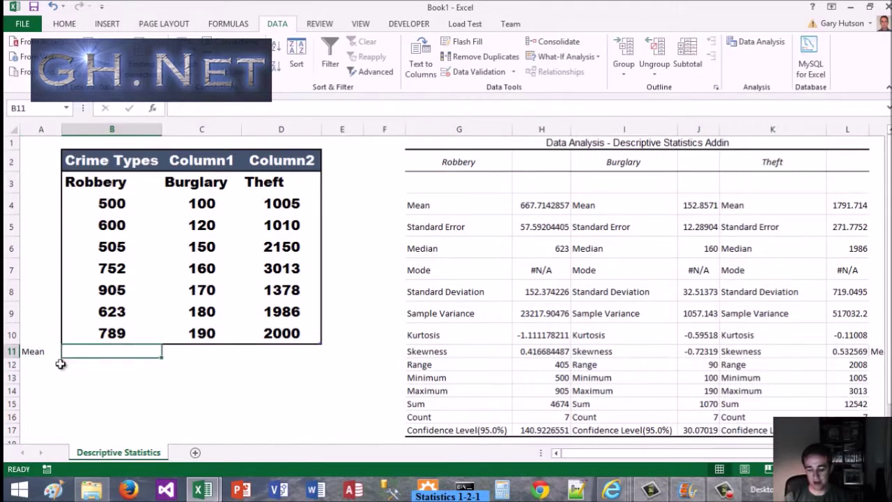
{"action": "type", "text": "=a"}
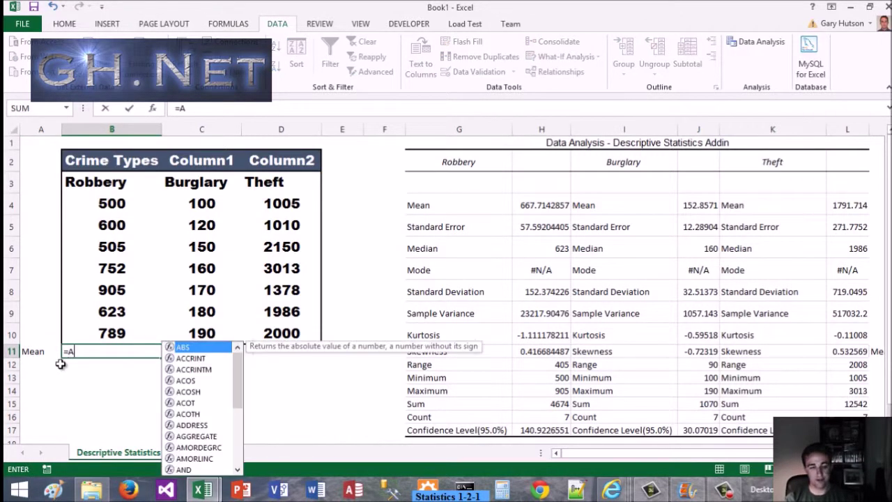
{"action": "type", "text": "ver("}
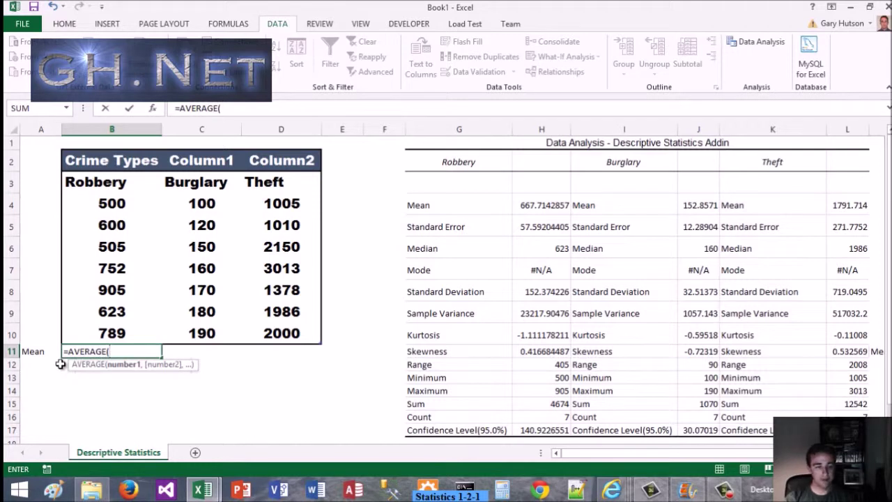
{"action": "left_click_drag", "start_coordinate": [103, 200], "coordinate": [101, 328]}
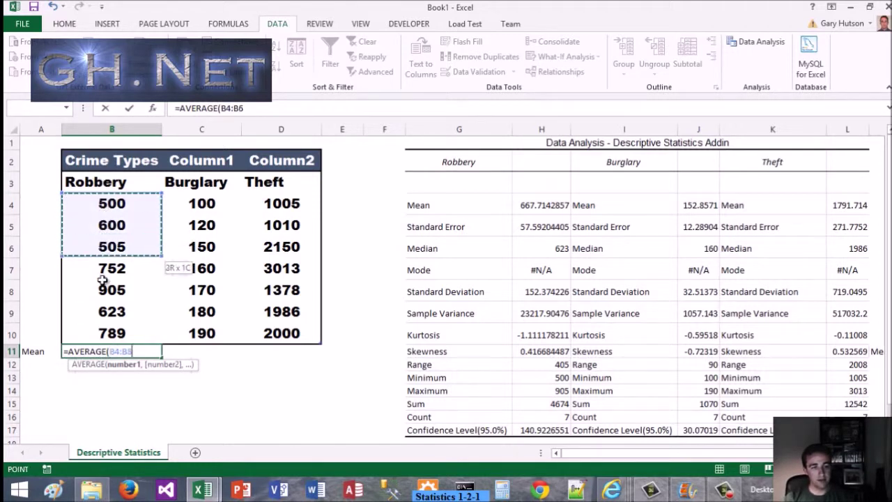
{"action": "type", "text": ")"}
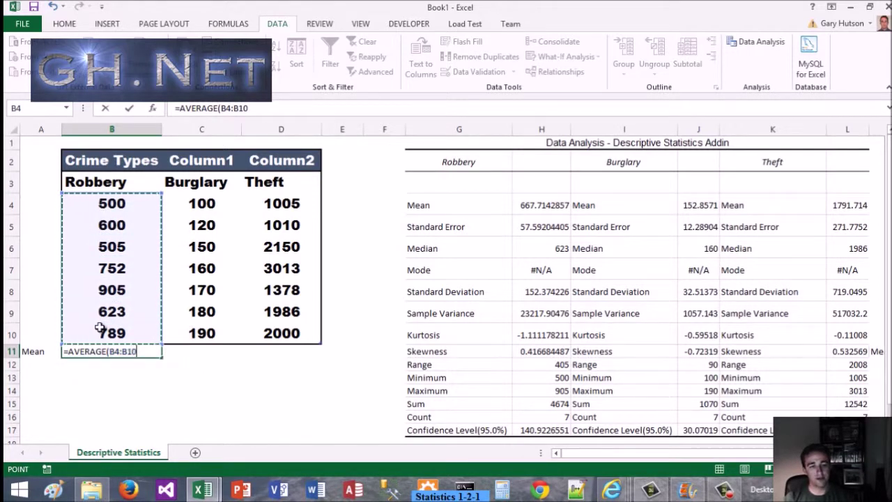
{"action": "key", "text": "Return"}
- Fill the mean across to D11 and format the means to one decimal: 667.7, 152.9, 1791.7
{"action": "left_click", "coordinate": [117, 361]}
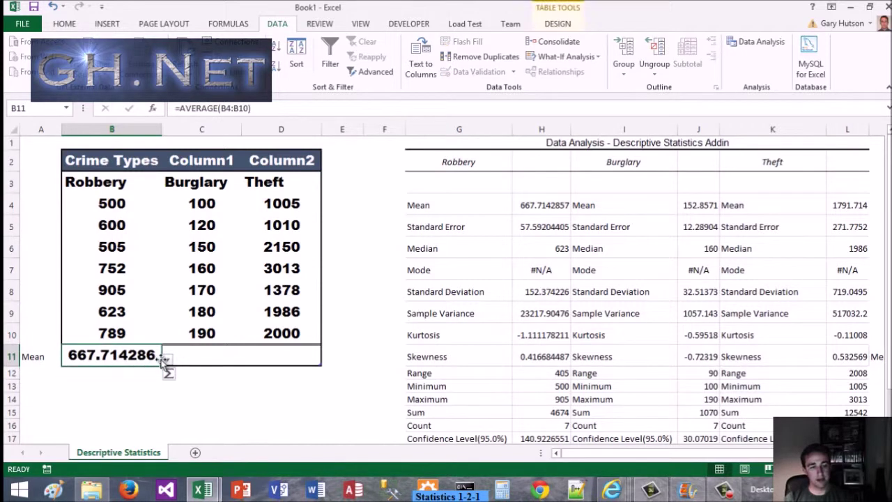
{"action": "left_click_drag", "start_coordinate": [162, 365], "coordinate": [315, 364]}
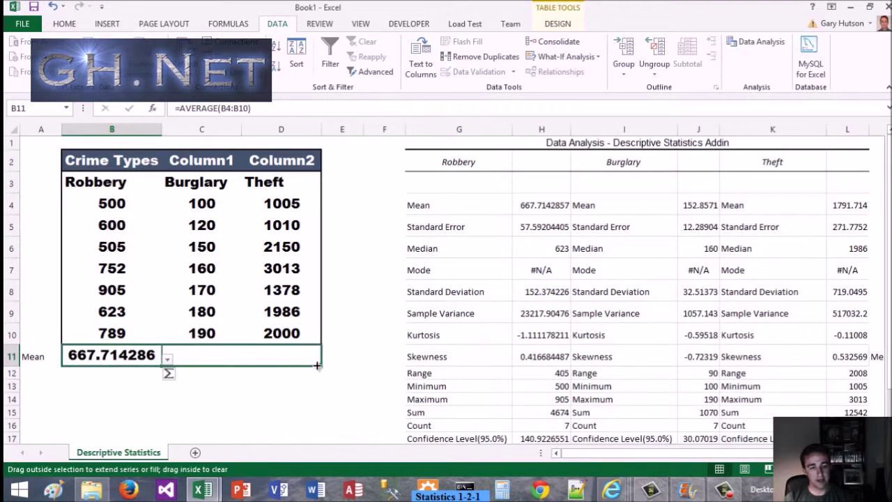
{"action": "right_click", "coordinate": [228, 357]}
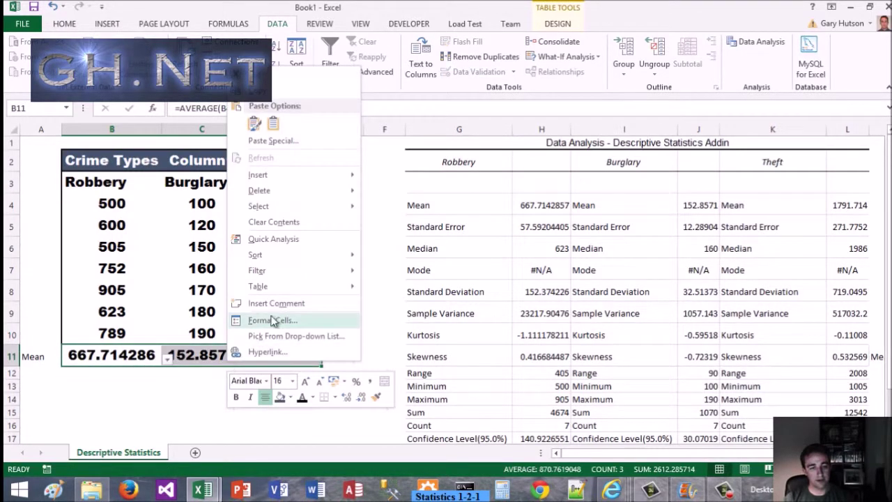
{"action": "left_click", "coordinate": [265, 323]}
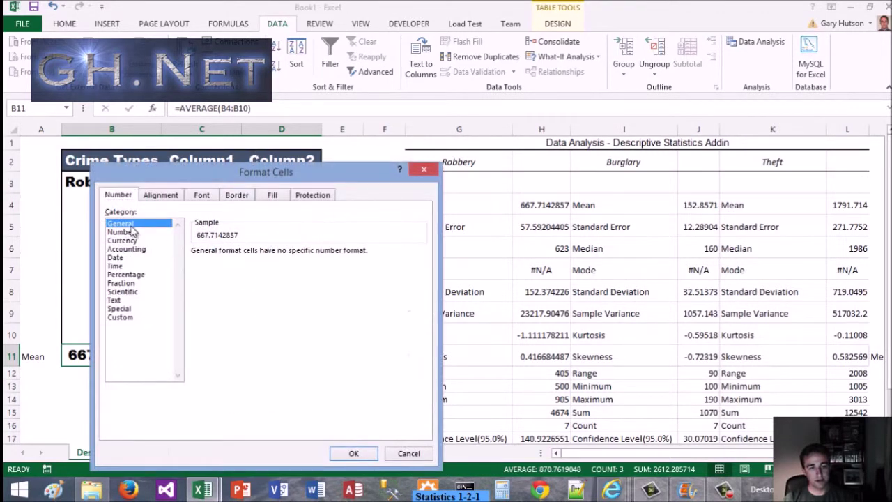
{"action": "left_click", "coordinate": [122, 231]}
{"action": "left_click", "coordinate": [281, 255]}
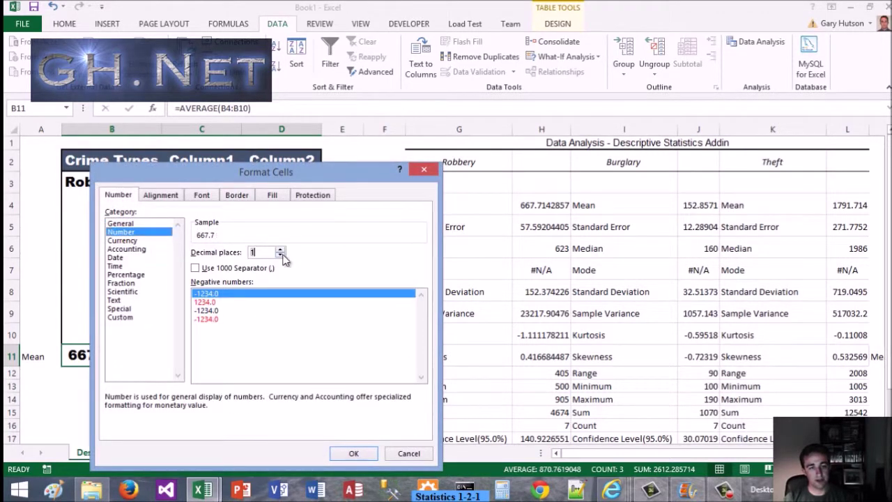
{"action": "left_click", "coordinate": [354, 453]}
{"action": "left_click", "coordinate": [29, 358]}
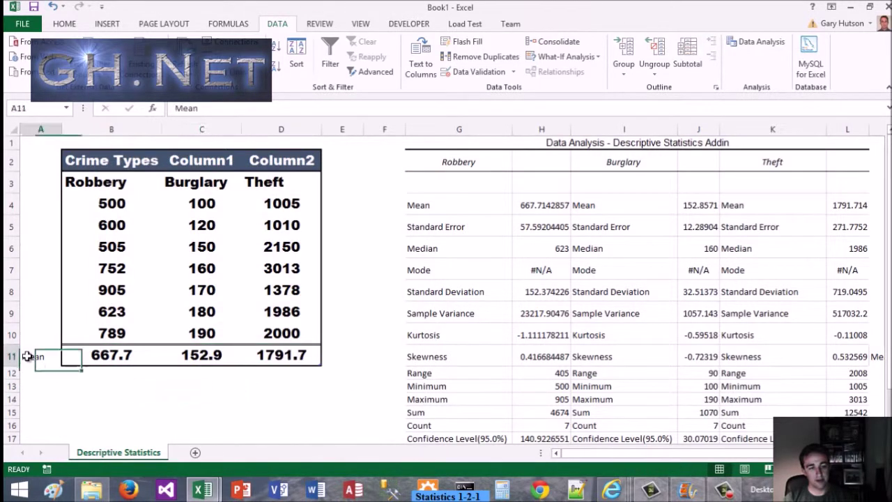
{"action": "left_click", "coordinate": [41, 373]}
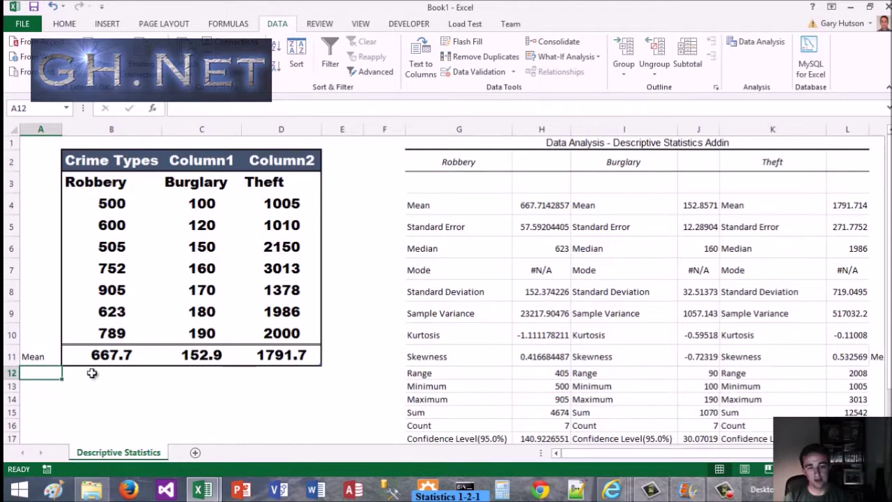
- Label A12 'Standard Deviation' and widen column A to fit it
{"action": "left_click", "coordinate": [549, 225]}
{"action": "left_click", "coordinate": [541, 274]}
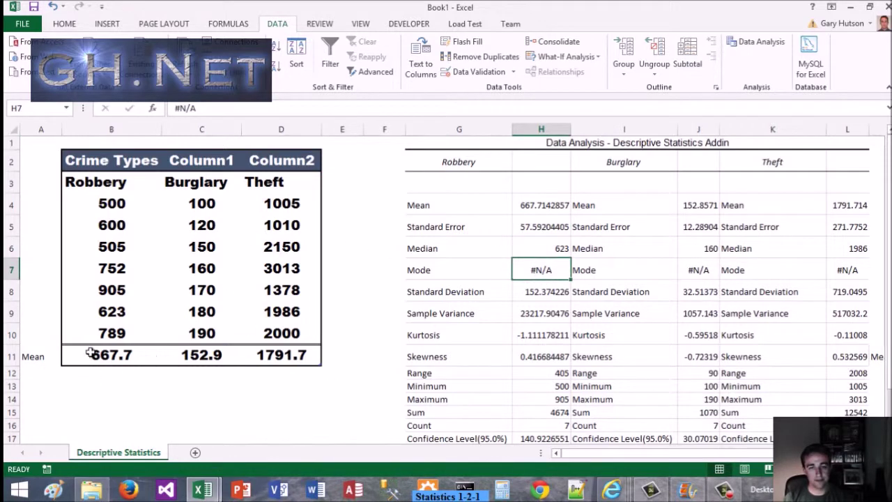
{"action": "left_click", "coordinate": [39, 372]}
{"action": "type", "text": "Standar"}
{"action": "type", "text": "ia"}
{"action": "key", "text": "BackSpace"}
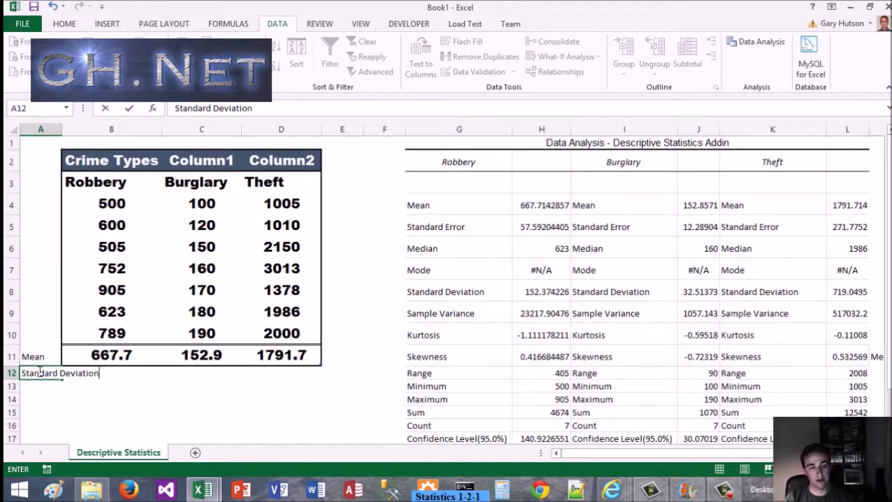
{"action": "key", "text": "Return"}
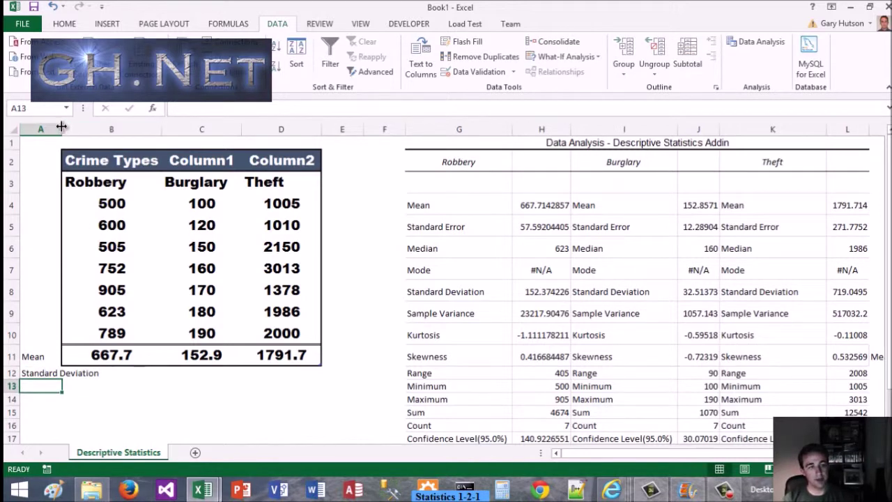
{"action": "left_click_drag", "start_coordinate": [61, 124], "coordinate": [103, 123]}
- Enter =STDEV.P(B4:B10) in B12
{"action": "left_click", "coordinate": [143, 373]}
{"action": "type", "text": "="}
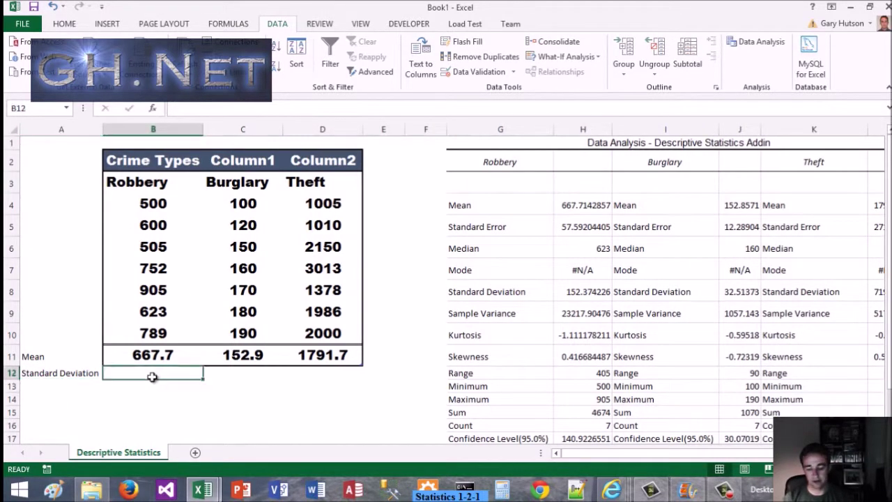
{"action": "type", "text": "STE"}
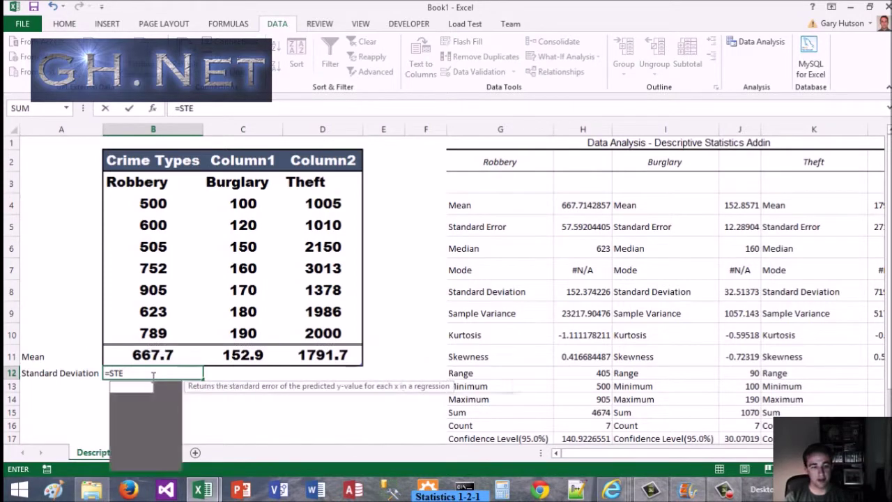
{"action": "key", "text": "BackSpace"}
{"action": "type", "text": "DE"}
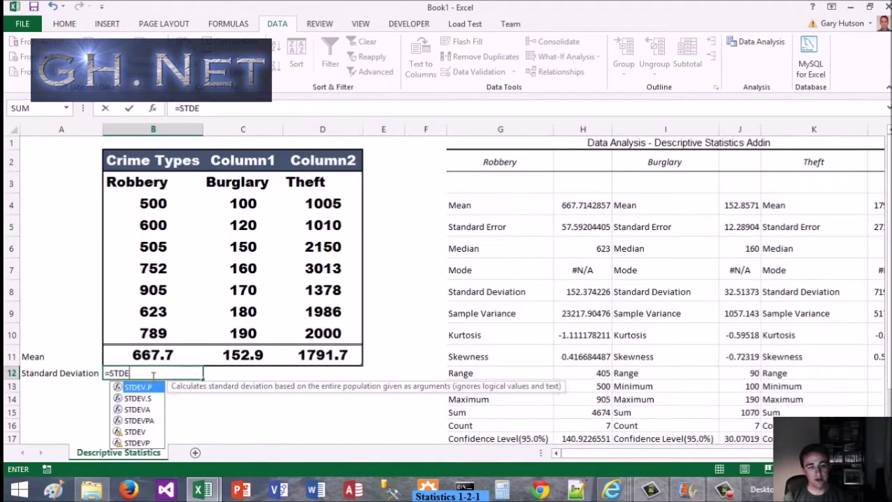
{"action": "key", "text": "Down"}
{"action": "key", "text": "Down"}
{"action": "key", "text": "Down"}
{"action": "key", "text": "Down"}
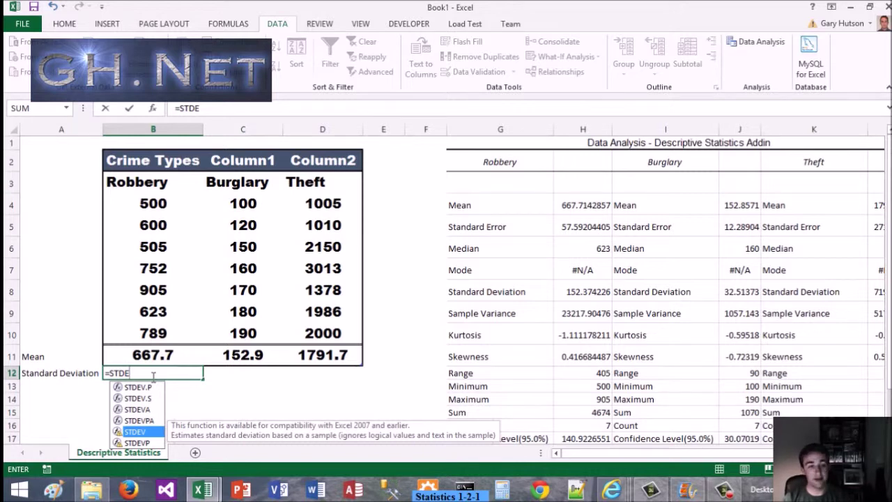
{"action": "key", "text": "Up"}
{"action": "key", "text": "Up"}
{"action": "key", "text": "Up"}
{"action": "key", "text": "Up"}
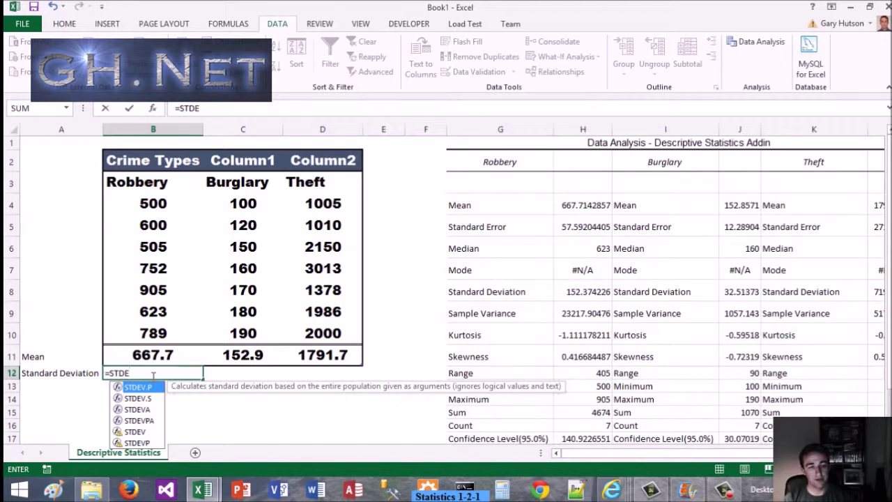
{"action": "key", "text": "Tab"}
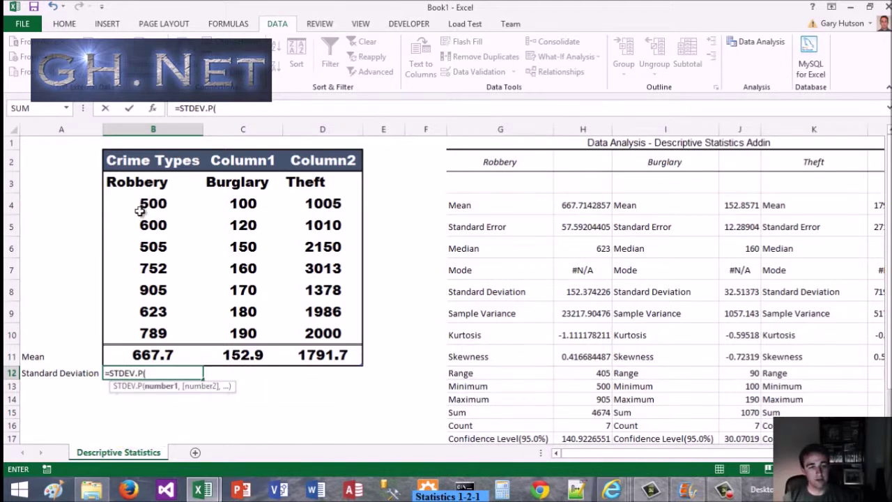
{"action": "left_click_drag", "start_coordinate": [143, 203], "coordinate": [170, 333]}
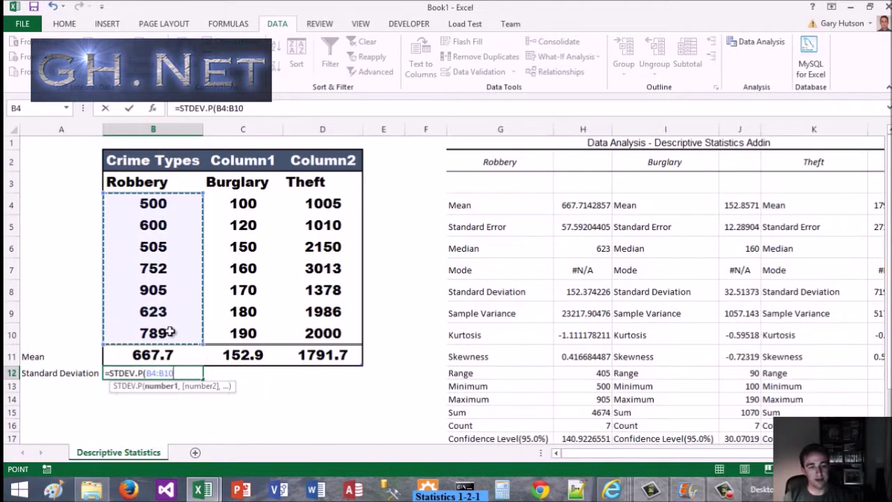
{"action": "key", "text": "Return"}
- Center B12 and fill the standard deviation formula across to D12
{"action": "left_click", "coordinate": [177, 372]}
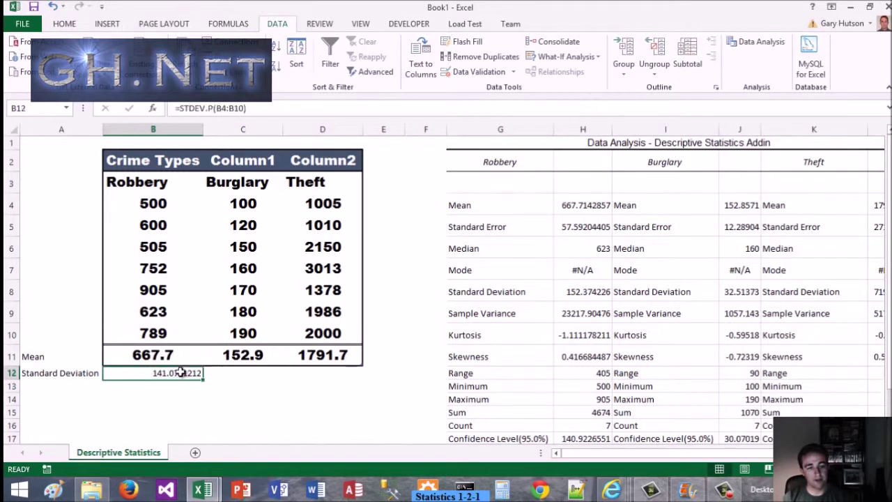
{"action": "left_click", "coordinate": [65, 24]}
{"action": "left_click", "coordinate": [265, 67]}
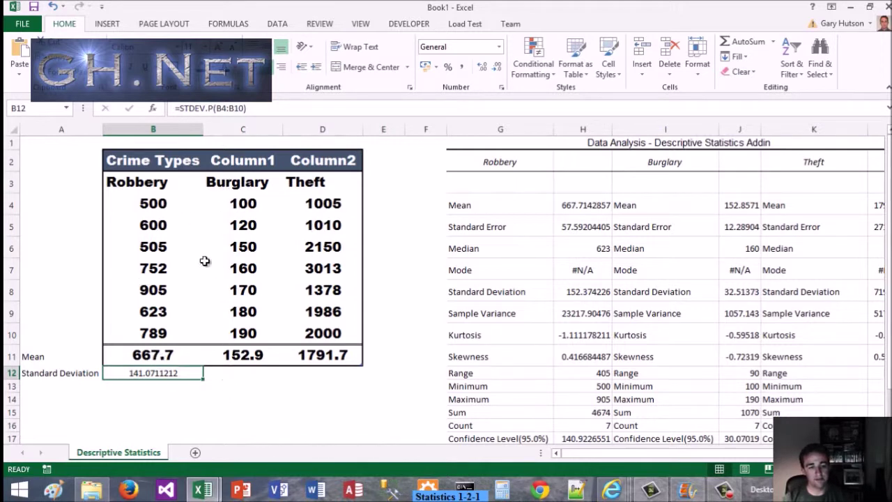
{"action": "left_click_drag", "start_coordinate": [203, 380], "coordinate": [333, 375]}
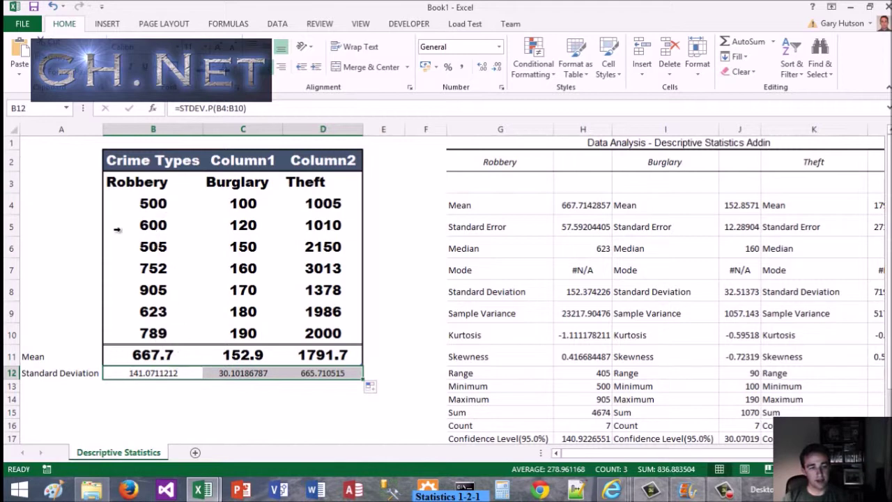
- Label A13 'Median' and enter =MEDIAN(B4:B10) in B13
{"action": "left_click", "coordinate": [69, 387]}
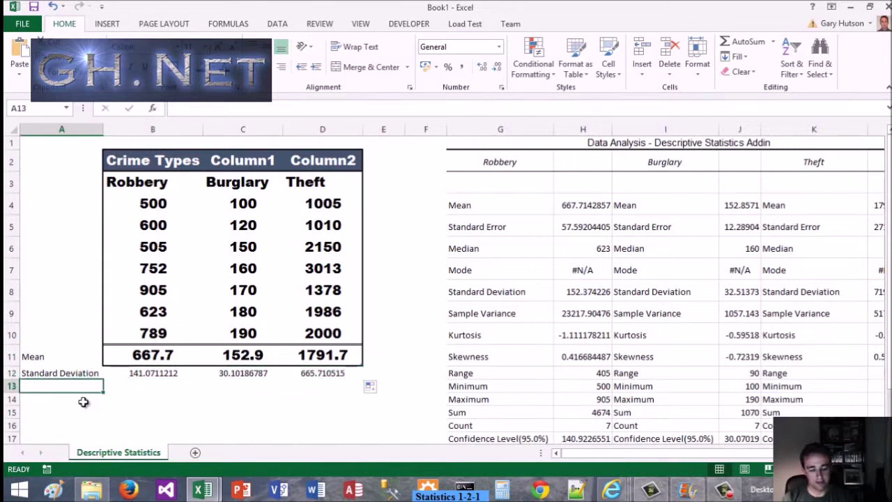
{"action": "type", "text": "Standard Deviation"}
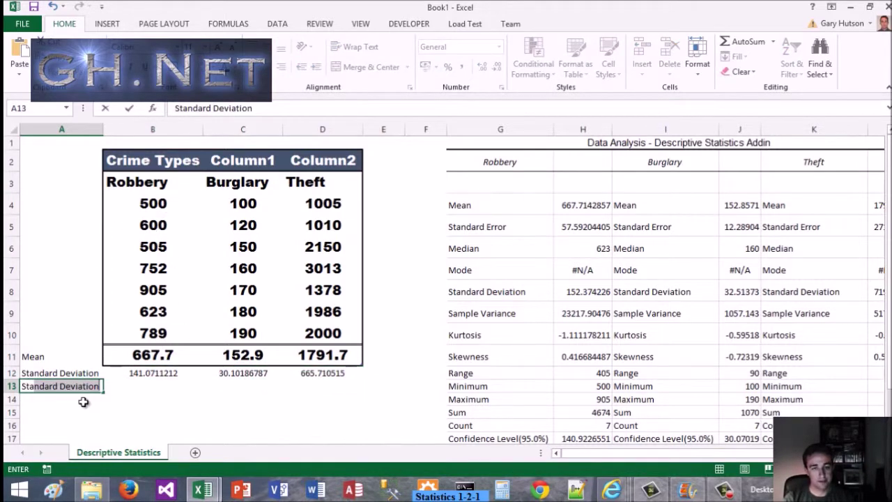
{"action": "key", "text": "BackSpace"}
{"action": "type", "text": "Median"}
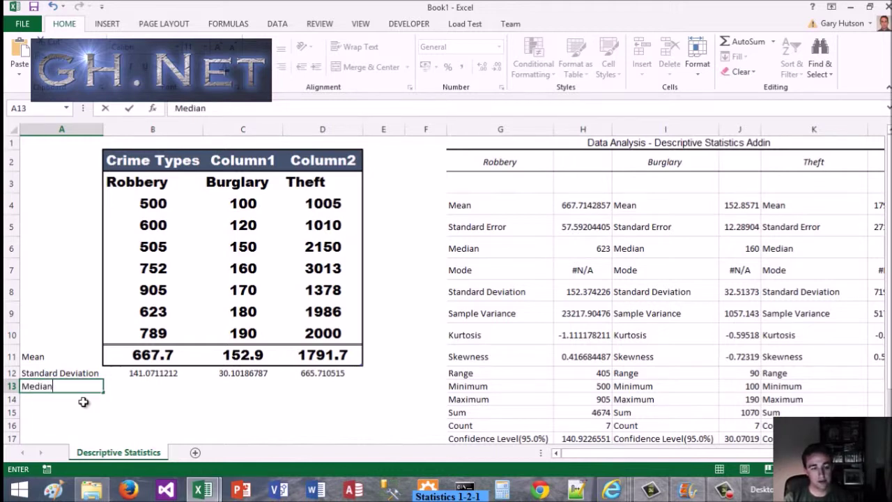
{"action": "key", "text": "Return"}
{"action": "key", "text": "Right"}
{"action": "key", "text": "Up"}
{"action": "type", "text": "="}
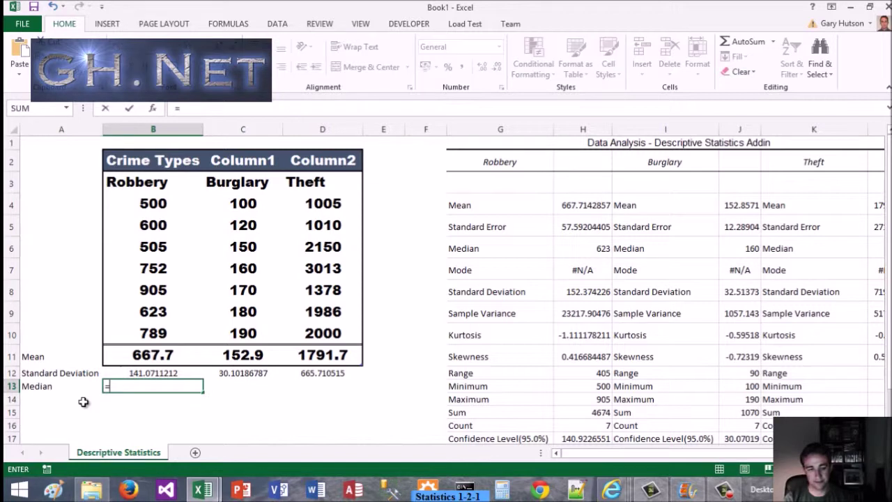
{"action": "type", "text": "MEDIAN"}
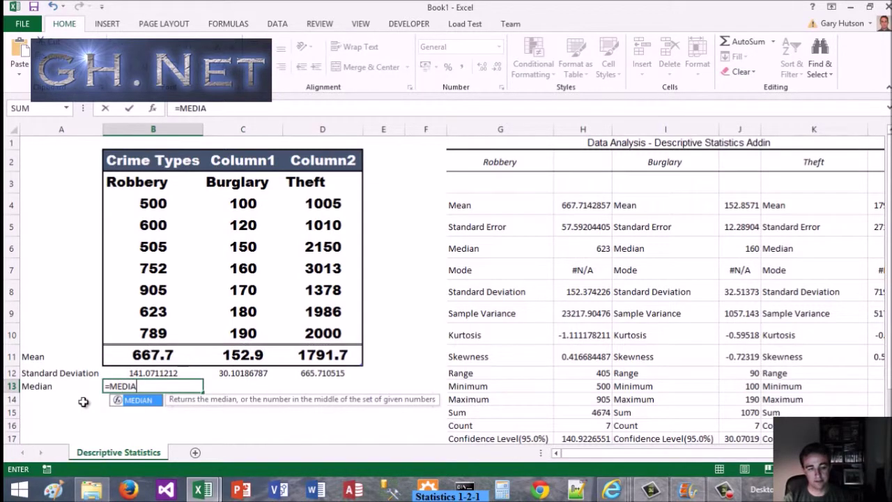
{"action": "type", "text": "("}
{"action": "left_click_drag", "start_coordinate": [150, 198], "coordinate": [159, 331]}
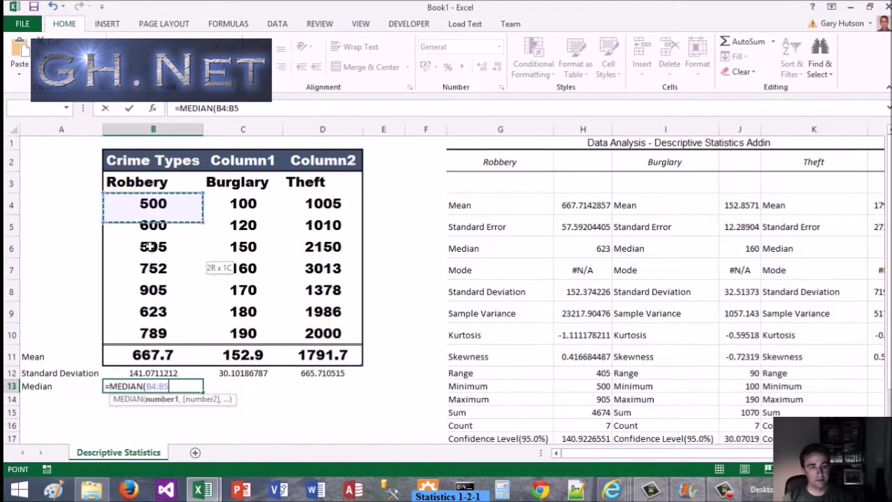
{"action": "key", "text": "Return"}
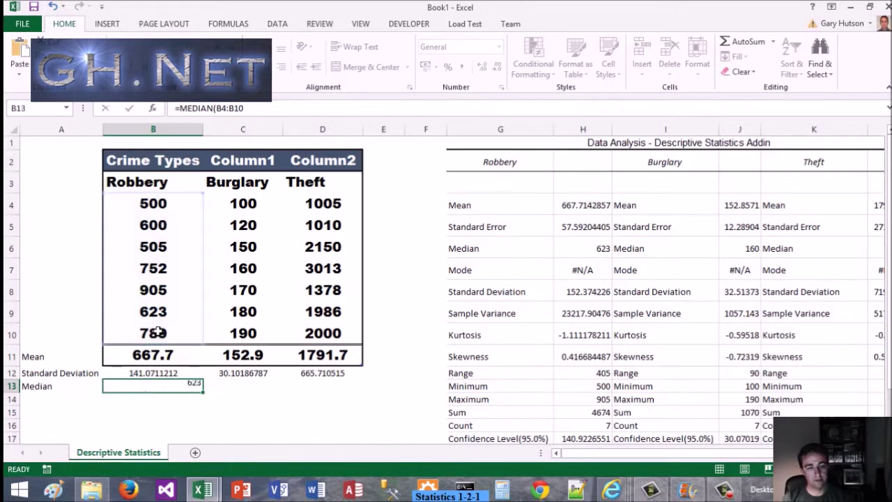
- Center the median and fill it across to D13, giving 623, 160 and 1986
{"action": "left_click", "coordinate": [161, 385]}
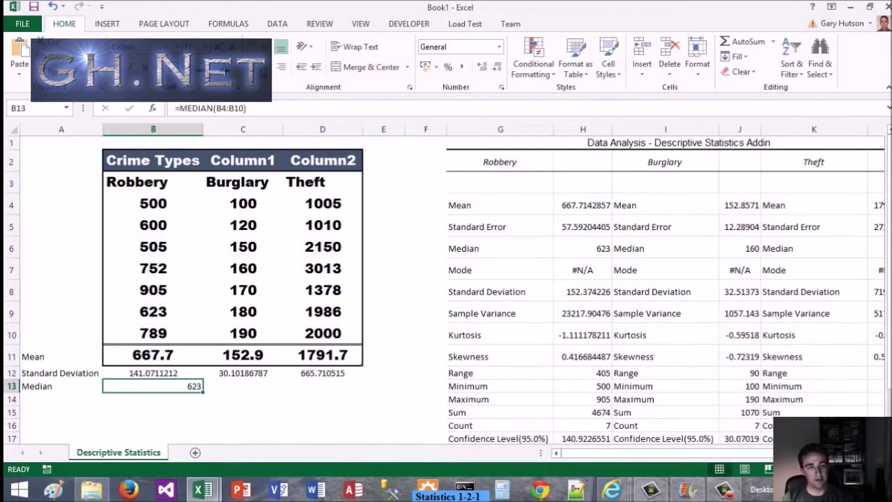
{"action": "left_click", "coordinate": [270, 70]}
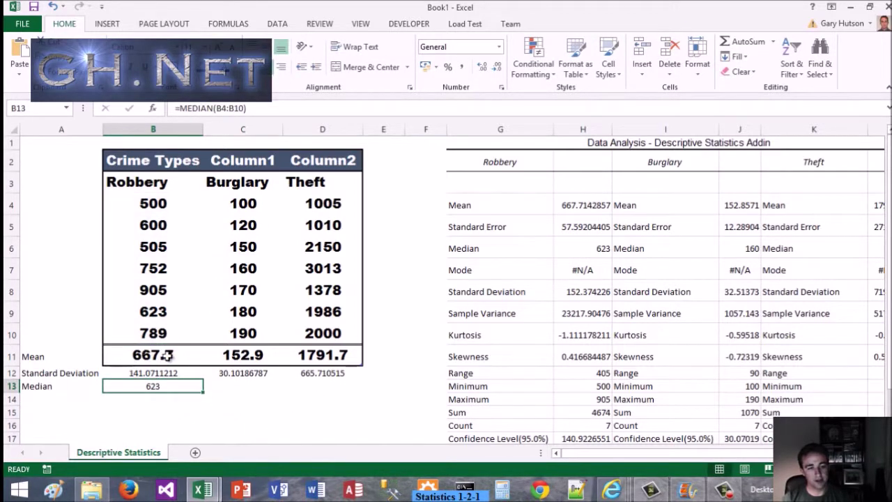
{"action": "left_click_drag", "start_coordinate": [202, 394], "coordinate": [206, 397]}
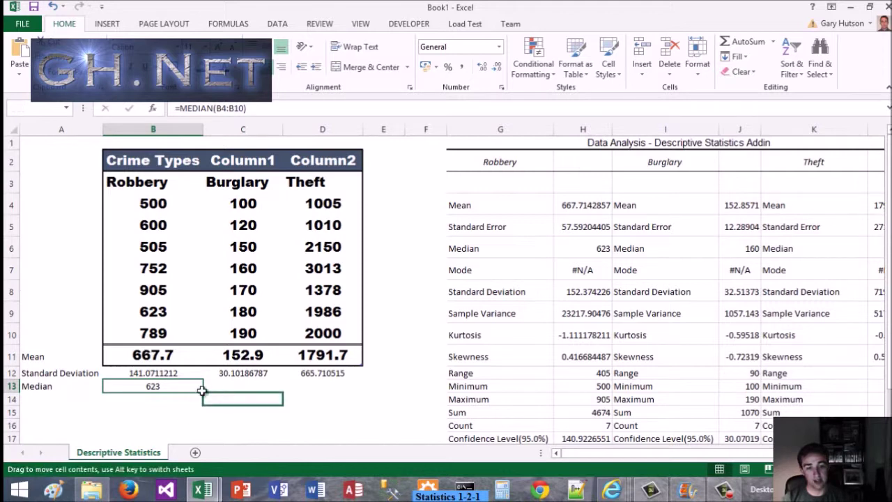
{"action": "left_click", "coordinate": [52, 6]}
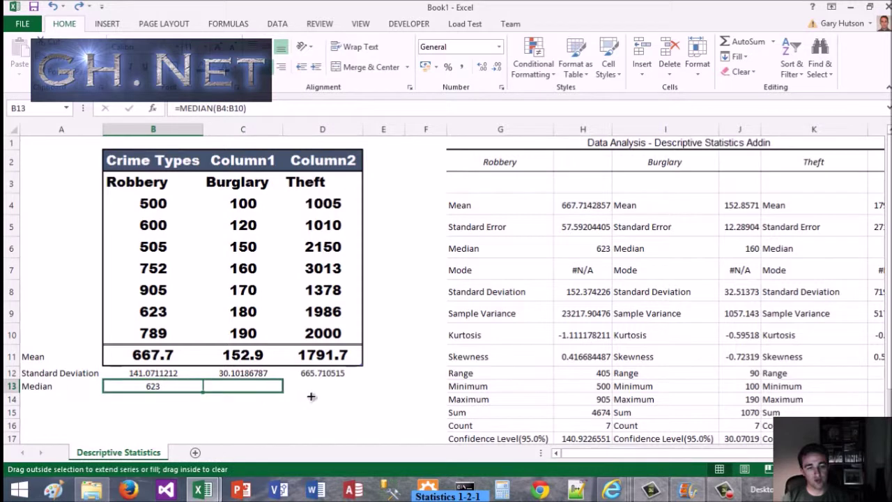
{"action": "left_click_drag", "start_coordinate": [205, 393], "coordinate": [352, 389]}
{"action": "left_click", "coordinate": [243, 399]}
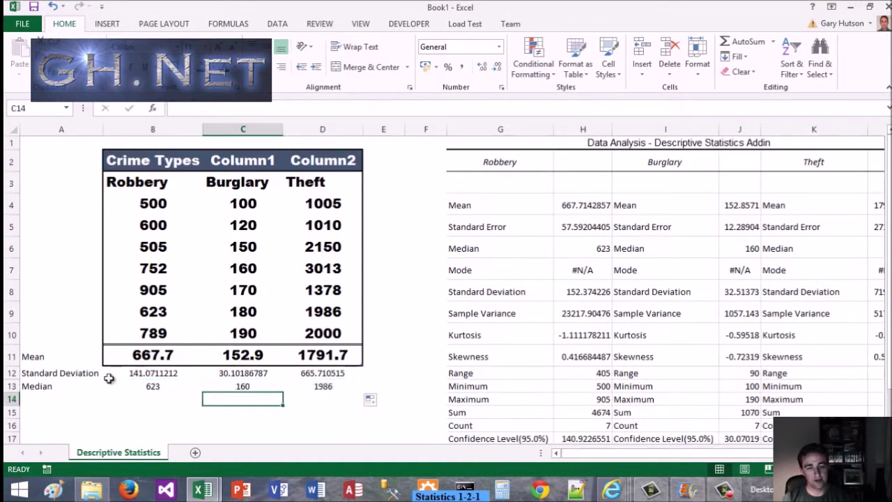
{"action": "left_click", "coordinate": [51, 396]}
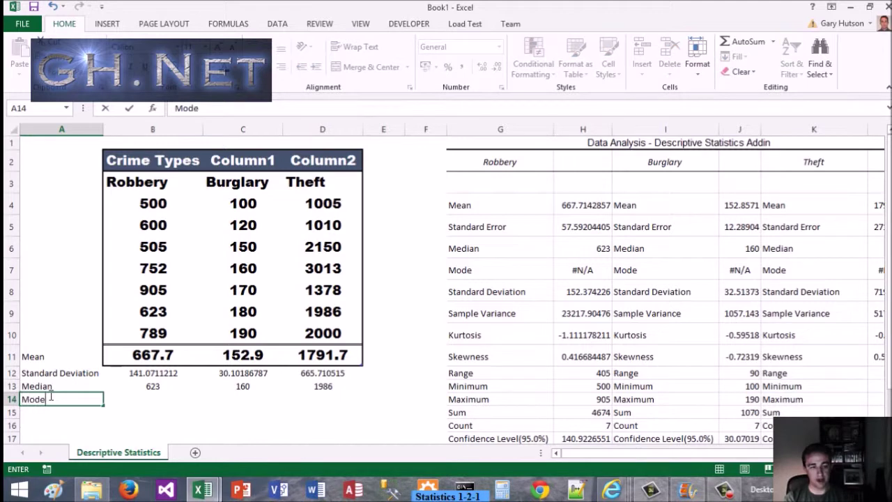
- Commit the Mode label in A14 and enter a MODE formula over B4:B10 in B14
{"action": "key", "text": "Return"}
{"action": "key", "text": "Up"}
{"action": "key", "text": "Right"}
{"action": "type", "text": "="}
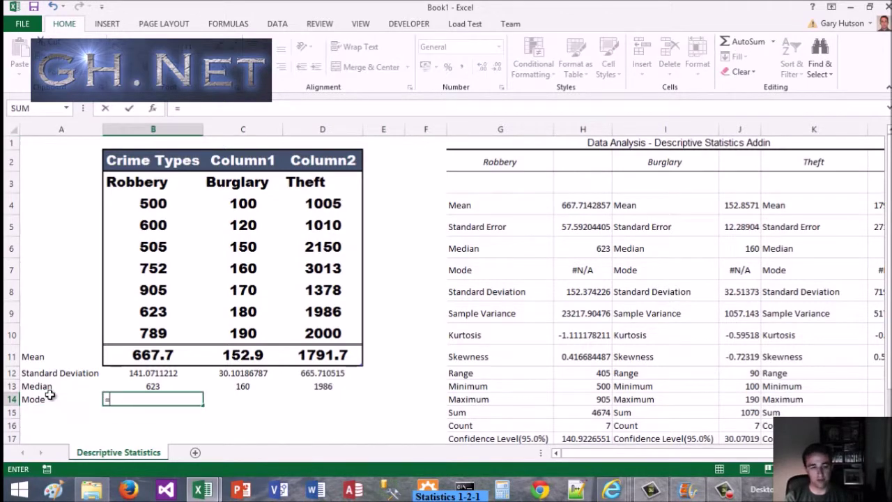
{"action": "type", "text": "MODE("}
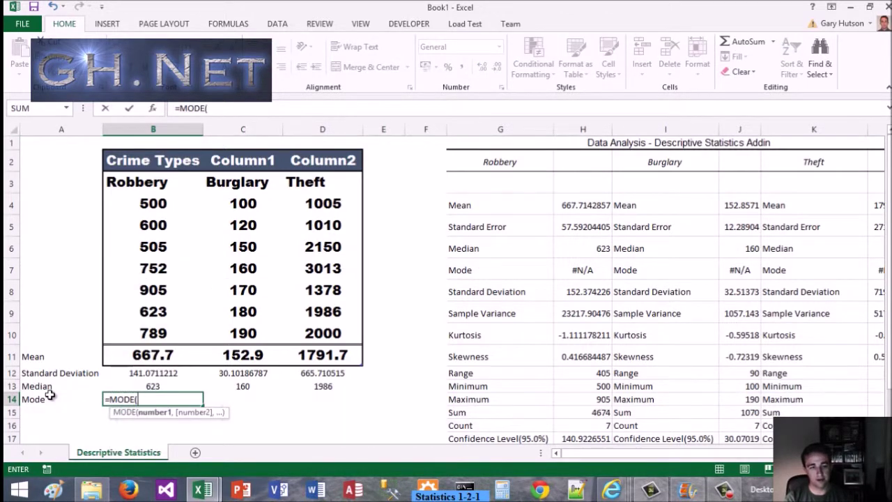
{"action": "key", "text": "BackSpace"}
{"action": "key", "text": "Down"}
{"action": "key", "text": "Down"}
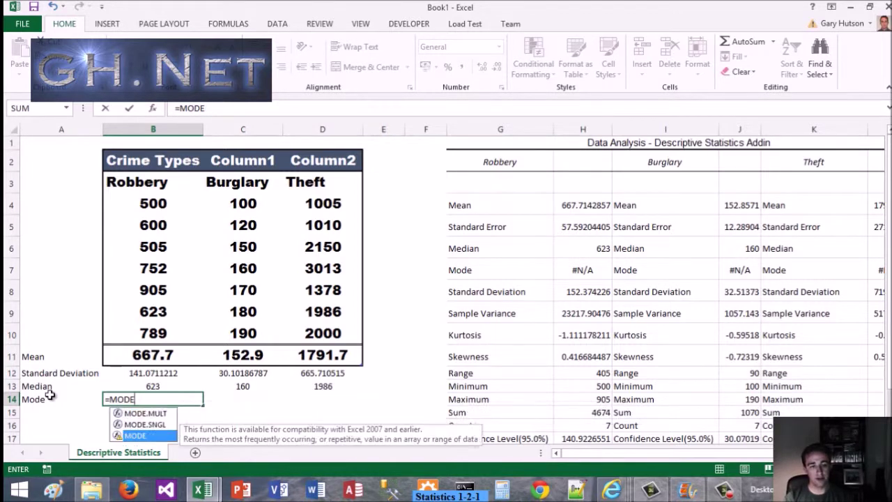
{"action": "key", "text": "Tab"}
{"action": "left_click_drag", "start_coordinate": [156, 201], "coordinate": [154, 334]}
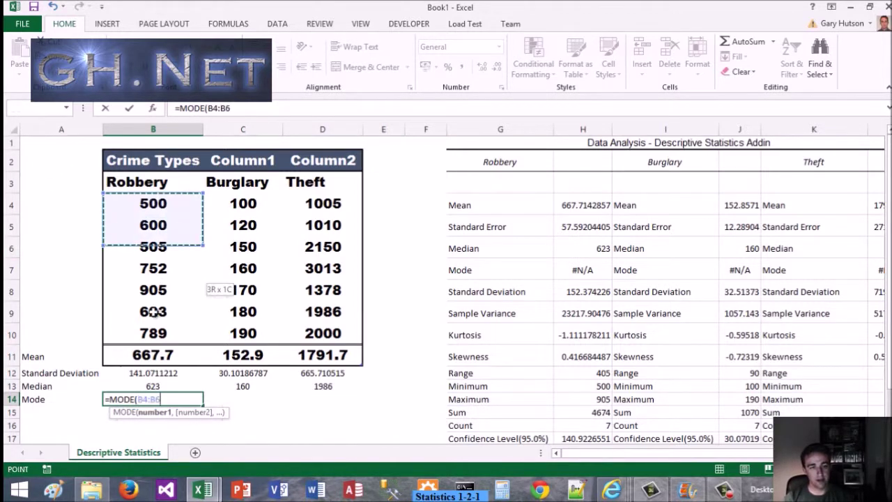
{"action": "key", "text": "Return"}
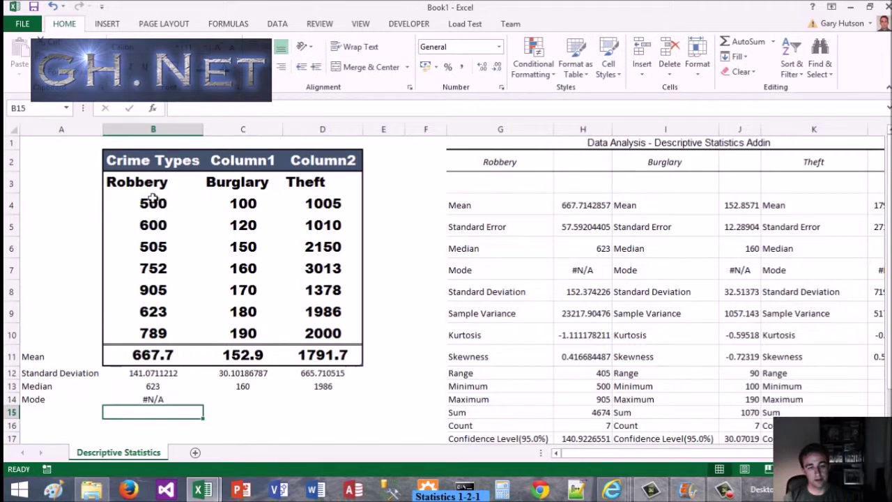
- Change B14 to =MODE.SNGL(B4:B10) and fill it across to D14
{"action": "double_click", "coordinate": [118, 400]}
{"action": "key", "text": "Right"}
{"action": "key", "text": "Right"}
{"action": "key", "text": "Right"}
{"action": "type", "text": "."}
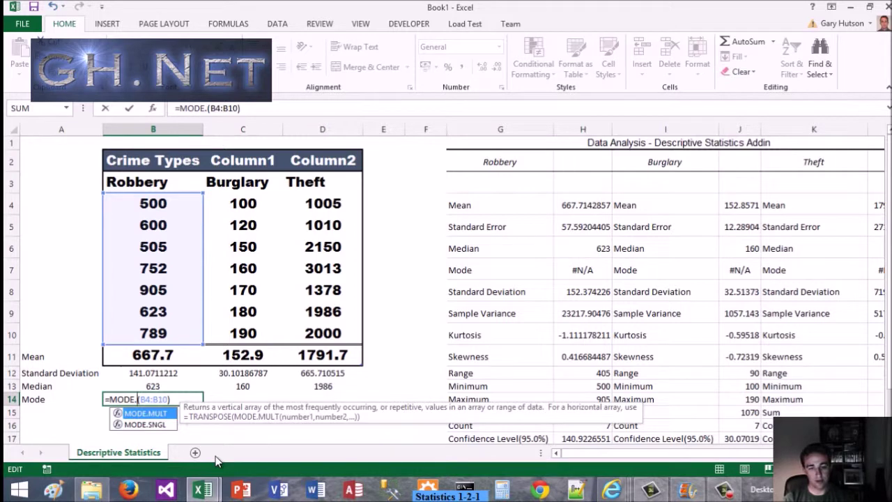
{"action": "type", "text": "SNGL"}
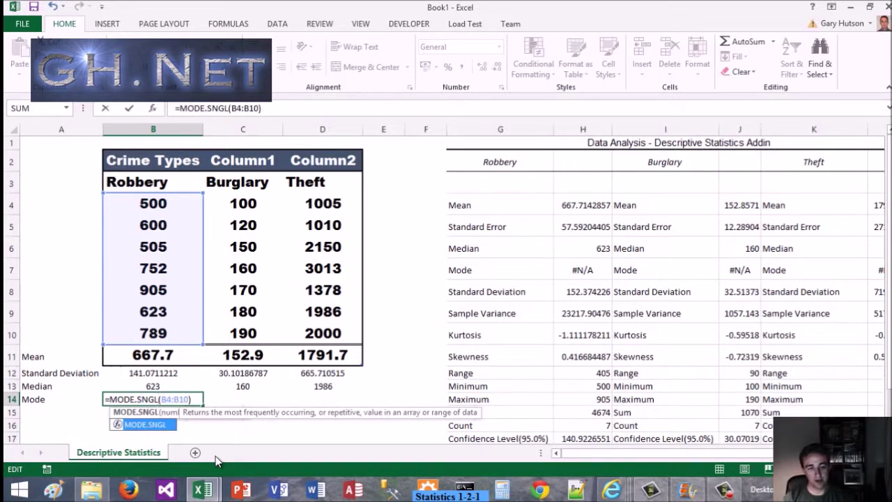
{"action": "key", "text": "Return"}
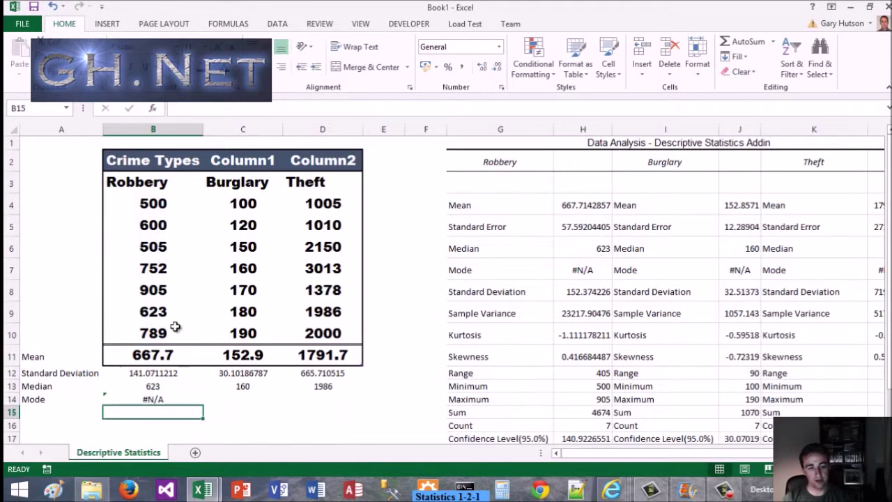
{"action": "left_click", "coordinate": [196, 398]}
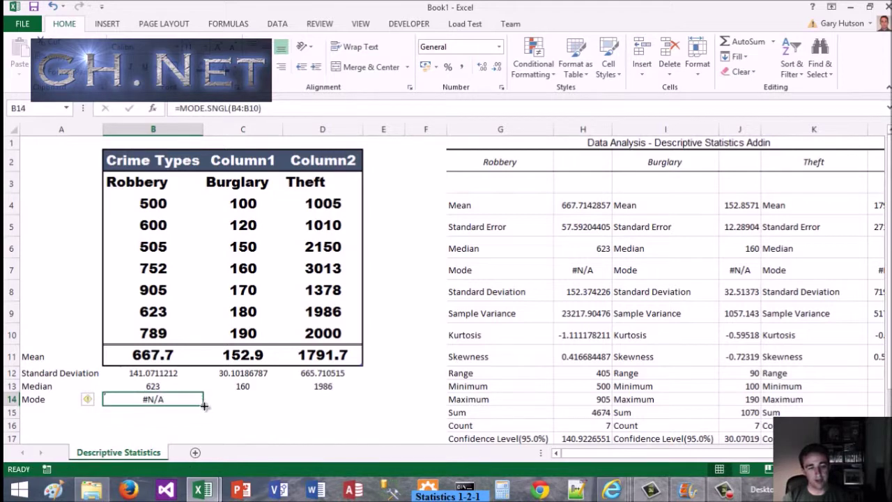
{"action": "left_click_drag", "start_coordinate": [205, 405], "coordinate": [341, 413]}
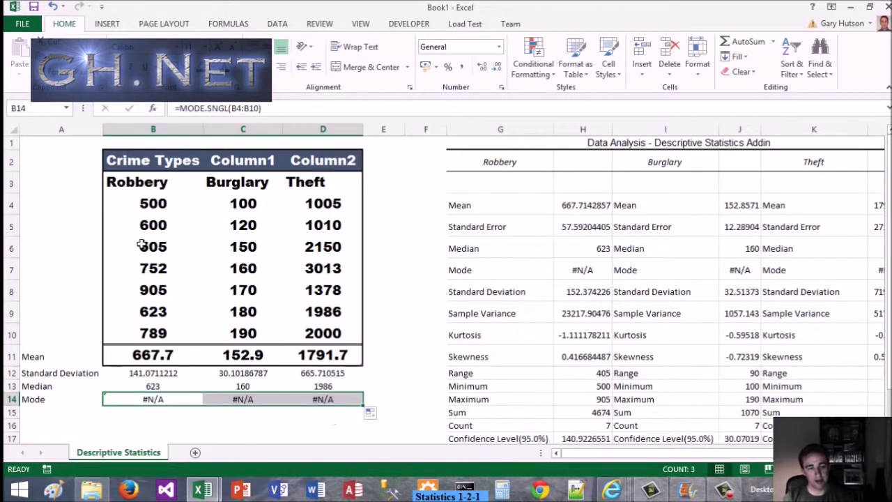
- Test the mode by entering 505 in B5, then undo to restore 600
{"action": "left_click", "coordinate": [153, 225]}
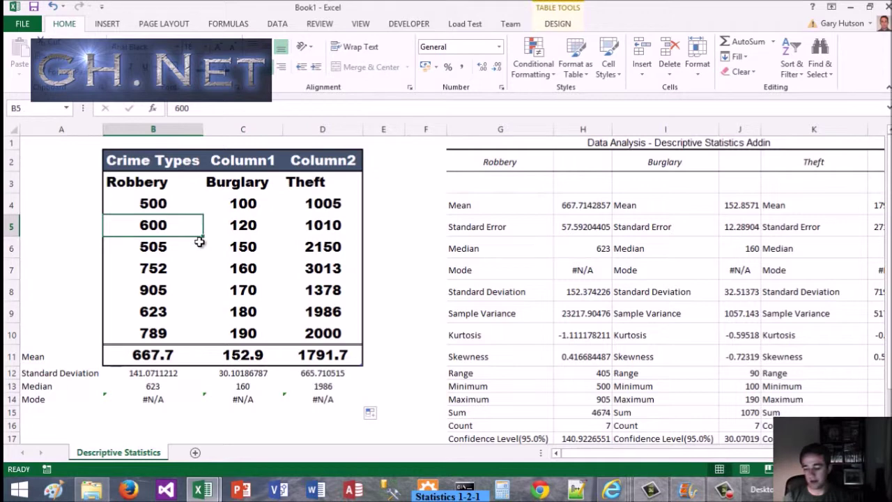
{"action": "type", "text": "505"}
{"action": "key", "text": "Return"}
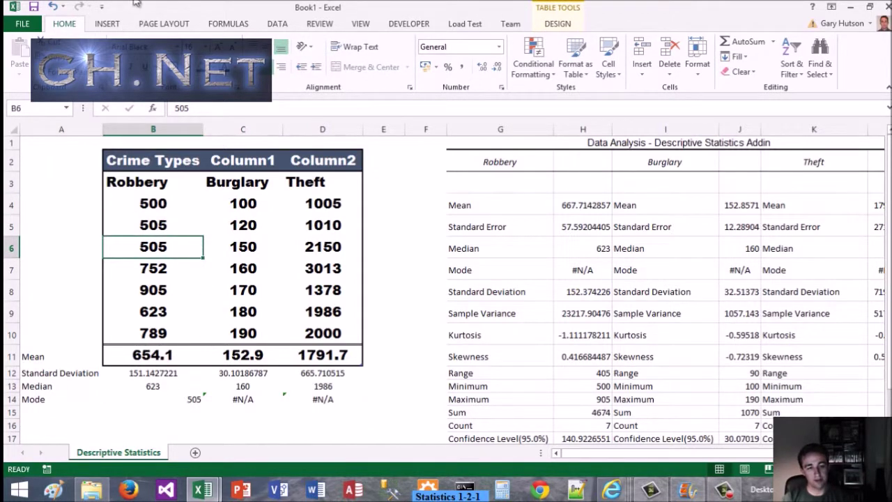
{"action": "left_click", "coordinate": [51, 7]}
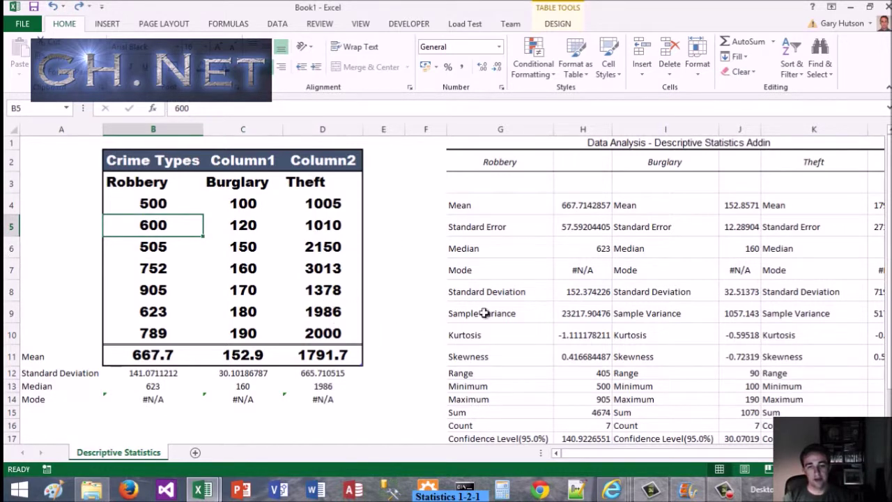
{"action": "left_click", "coordinate": [49, 412]}
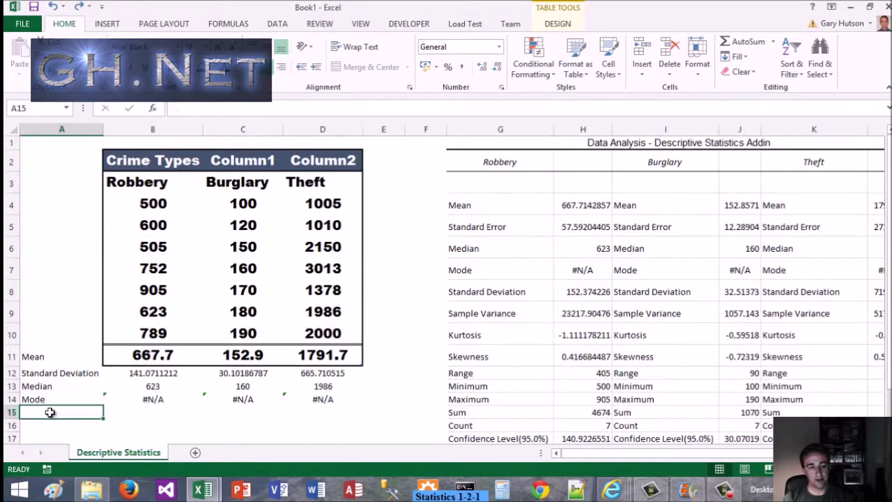
- Label A15 'Sample Variance' and enter a VAR.P formula over B4:B10 in B15
{"action": "type", "text": "Sample Variance"}
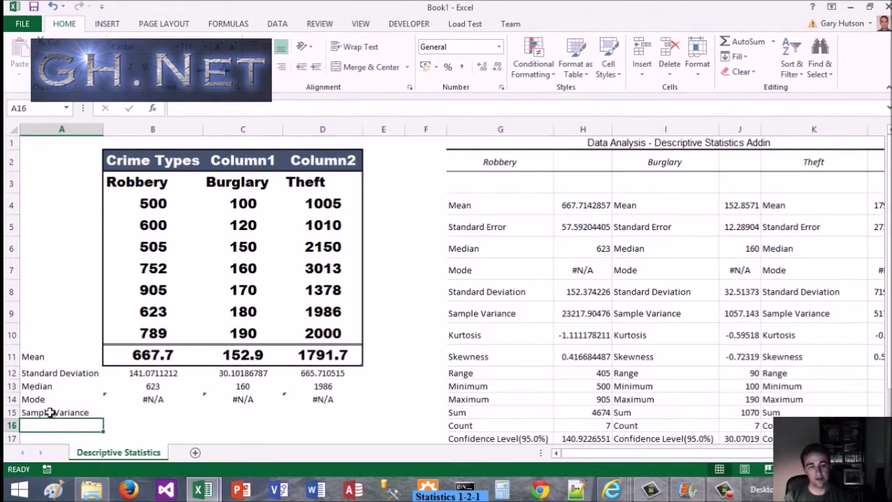
{"action": "key", "text": "Tab"}
{"action": "type", "text": "=V"}
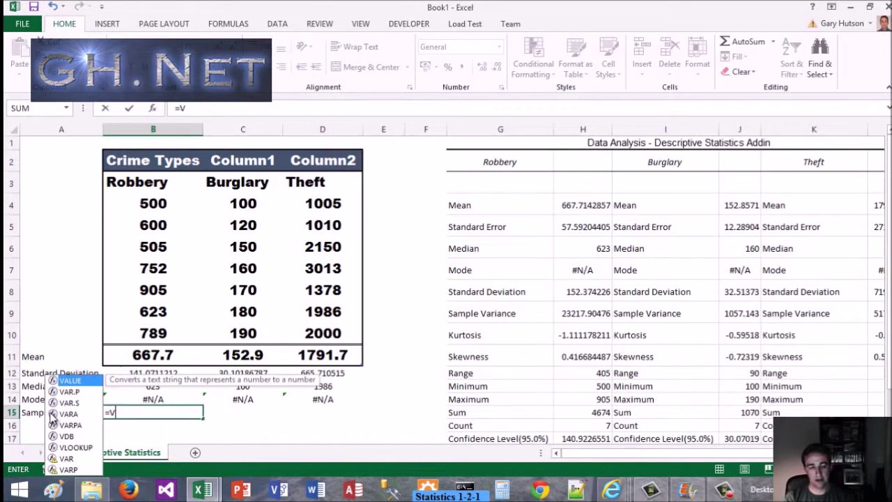
{"action": "type", "text": "AR"}
{"action": "key", "text": "Down"}
{"action": "key", "text": "Up"}
{"action": "key", "text": "Tab"}
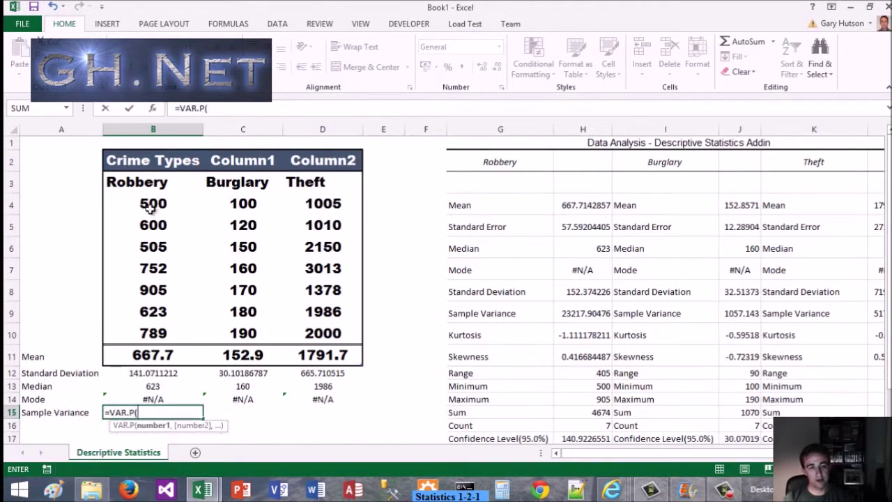
{"action": "left_click_drag", "start_coordinate": [151, 203], "coordinate": [152, 332]}
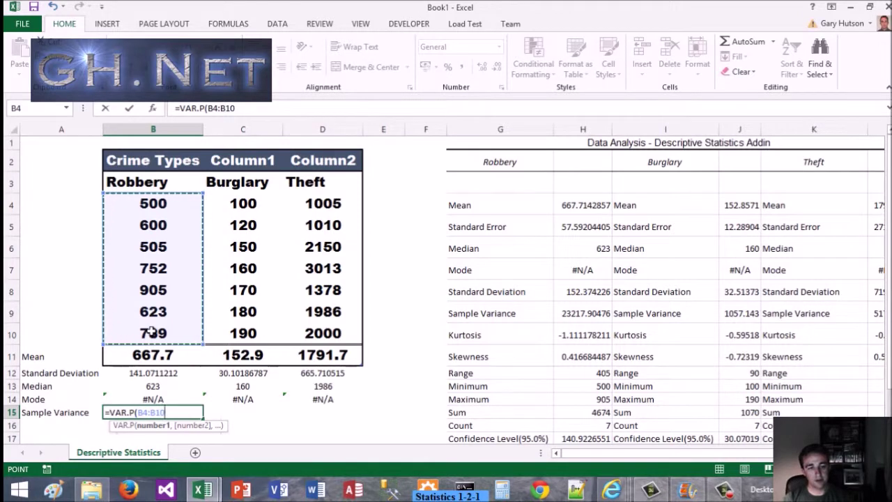
{"action": "key", "text": "Return"}
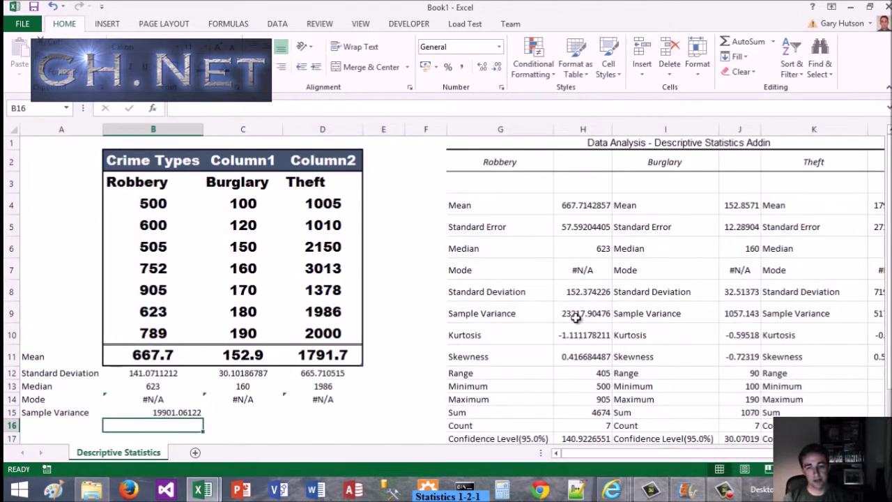
- Correct B15 to =VAR.S(B4:B10), matching the add-in's 23217.90476
{"action": "left_click", "coordinate": [577, 316]}
{"action": "double_click", "coordinate": [139, 415]}
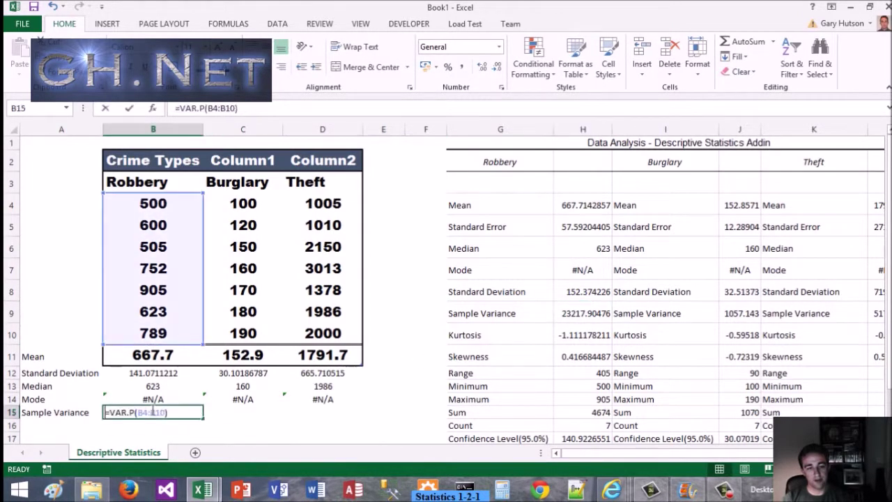
{"action": "type", "text": "S"}
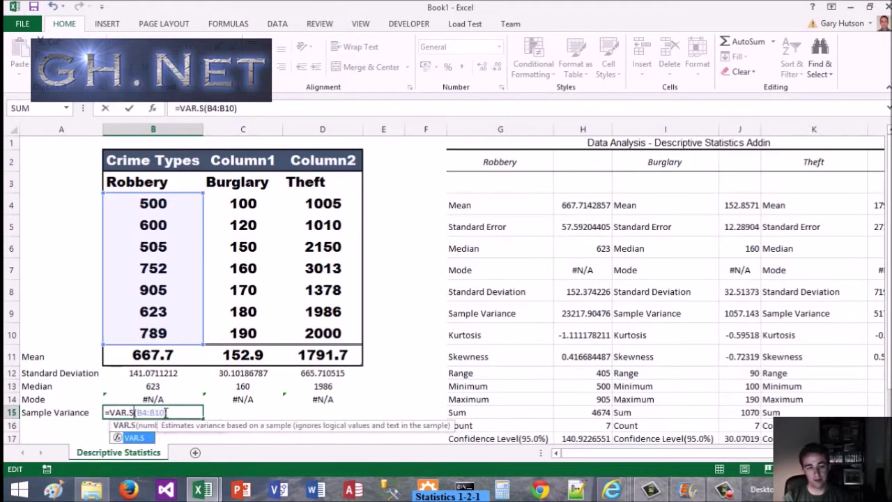
{"action": "key", "text": "Return"}
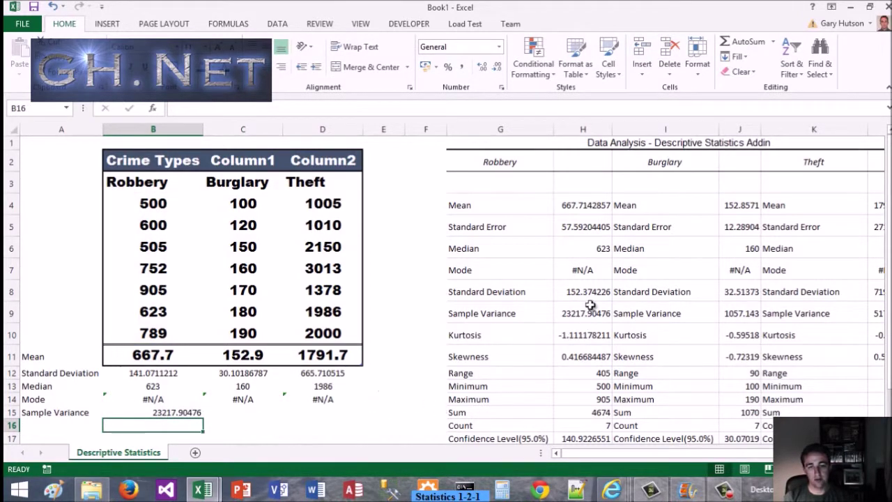
{"action": "left_click", "coordinate": [586, 313]}
- Fill the sample variance formula across to D15
{"action": "left_click", "coordinate": [169, 411]}
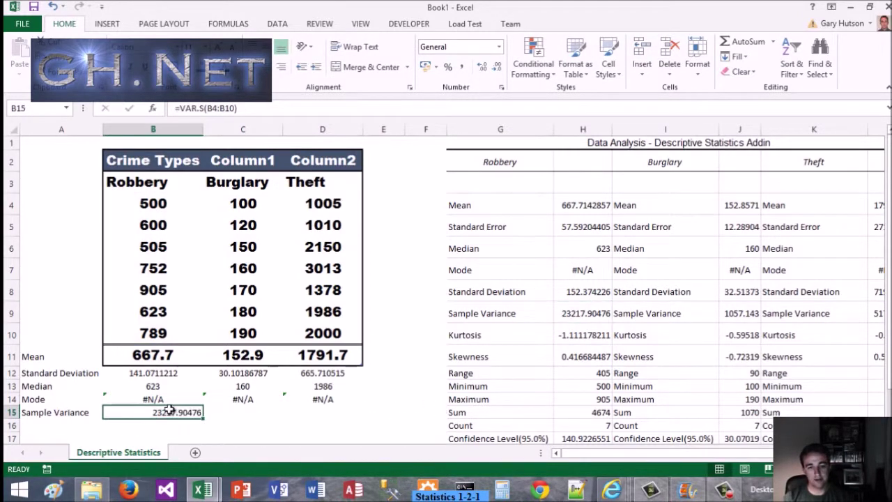
{"action": "left_click", "coordinate": [605, 293]}
{"action": "scroll", "coordinate": [599, 307], "scroll_direction": "down", "scroll_amount": 2}
{"action": "scroll", "coordinate": [599, 306], "scroll_direction": "up", "scroll_amount": 1}
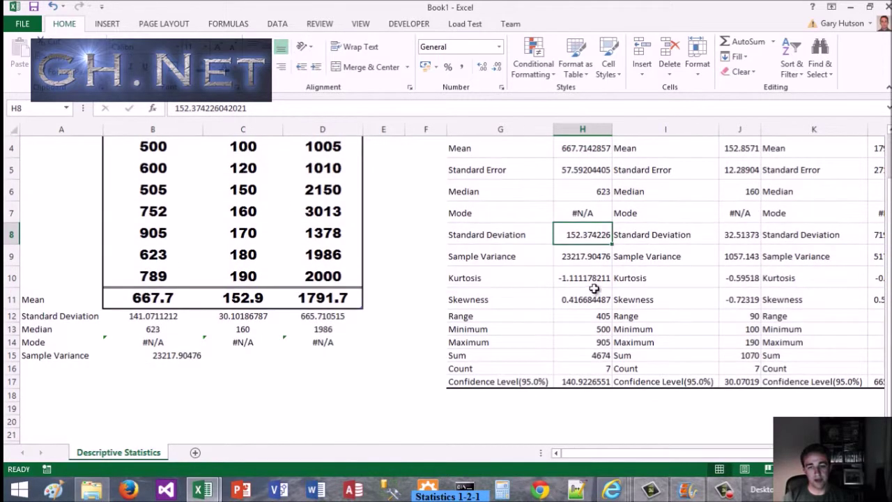
{"action": "scroll", "coordinate": [600, 307], "scroll_direction": "up", "scroll_amount": 1}
{"action": "left_click", "coordinate": [194, 414]}
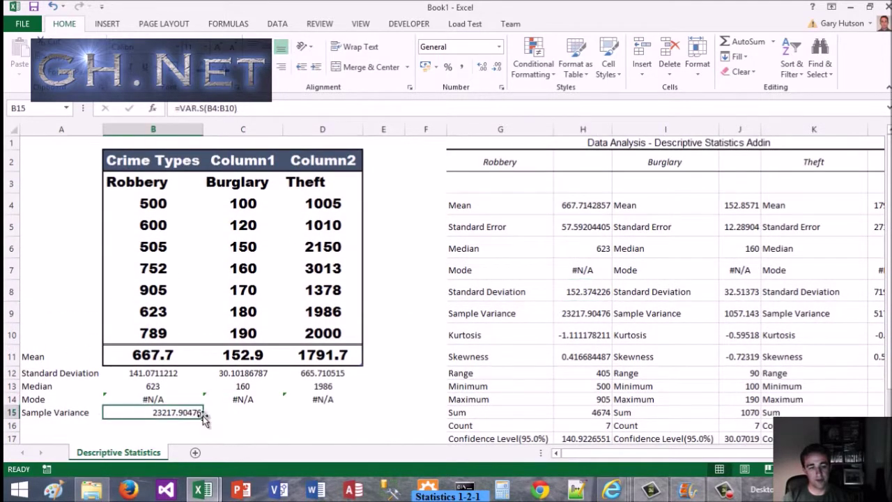
{"action": "left_click_drag", "start_coordinate": [204, 416], "coordinate": [345, 418]}
{"action": "left_click", "coordinate": [327, 426]}
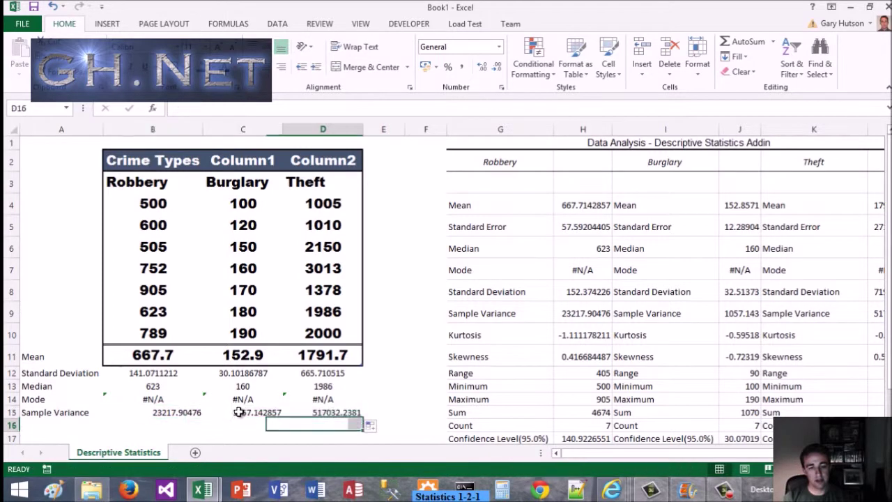
- Center the statistics block B12:D15
{"action": "left_click_drag", "start_coordinate": [153, 374], "coordinate": [347, 413]}
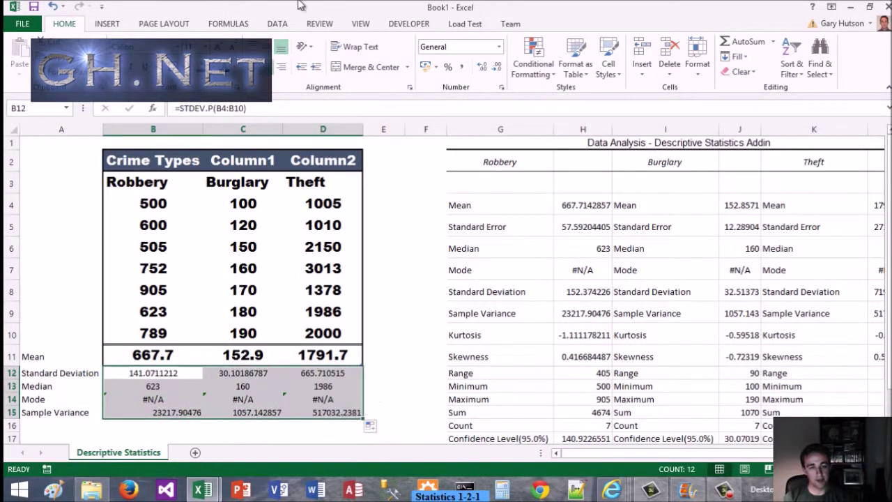
{"action": "left_click", "coordinate": [265, 67]}
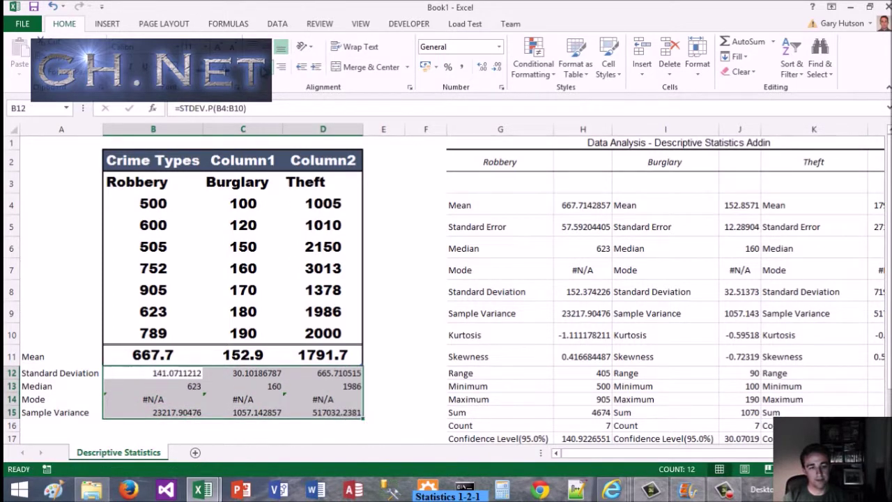
{"action": "left_click", "coordinate": [67, 425]}
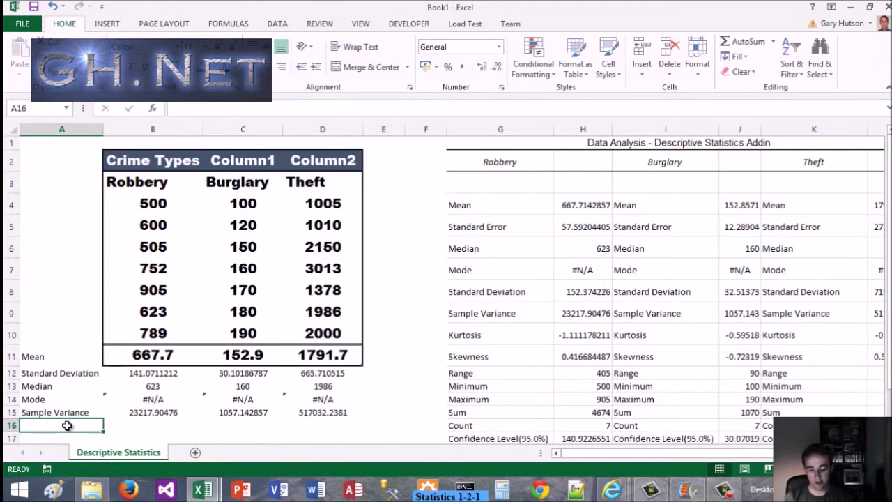
- Label A16 'Kurtosis' and enter =KURT(B4:B10) in B16
{"action": "type", "text": "Kurtosis"}
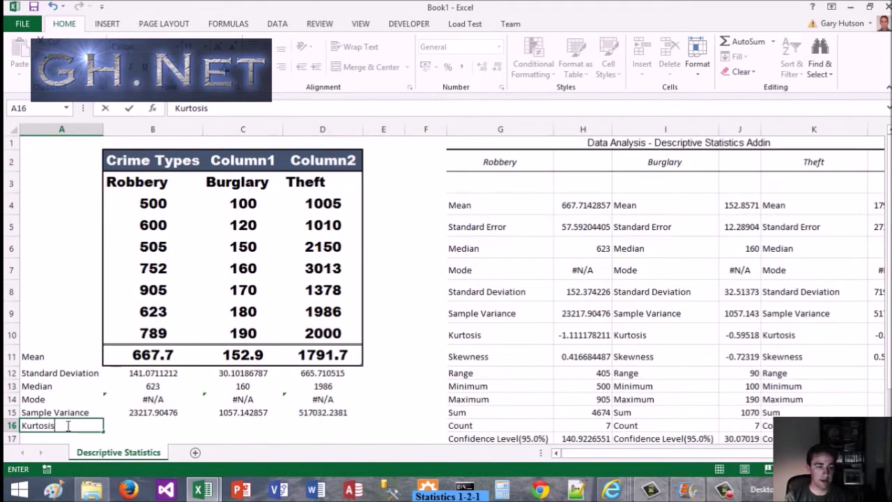
{"action": "key", "text": "Return"}
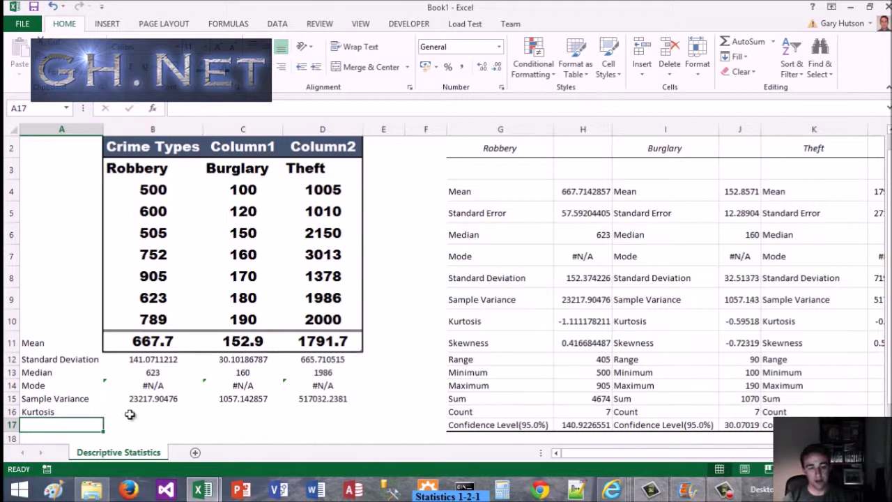
{"action": "left_click", "coordinate": [150, 412]}
{"action": "type", "text": "=K"}
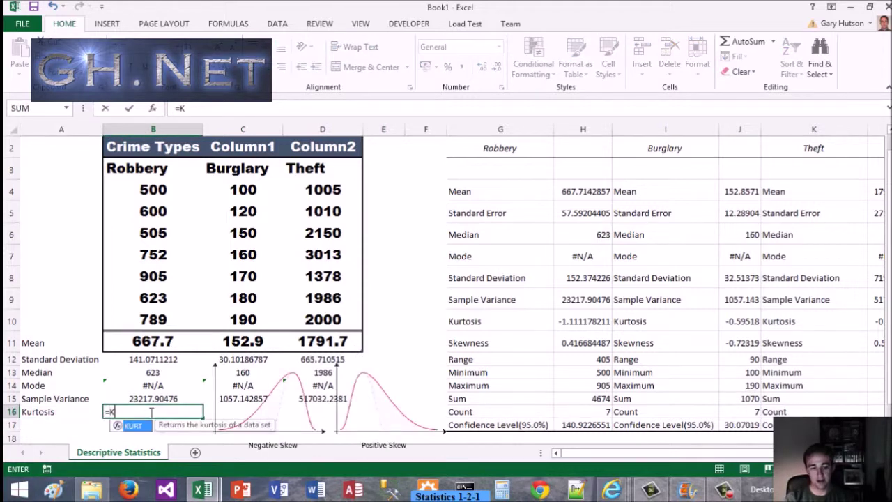
{"action": "type", "text": "URT("}
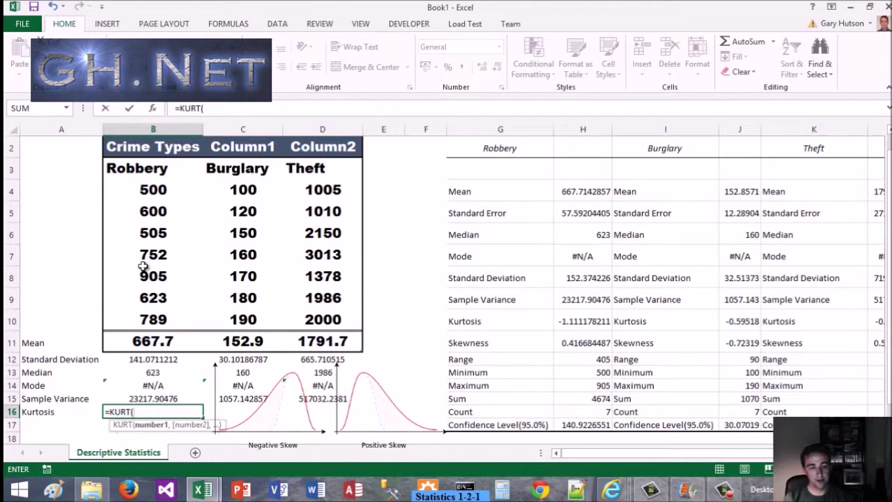
{"action": "left_click_drag", "start_coordinate": [150, 194], "coordinate": [147, 320]}
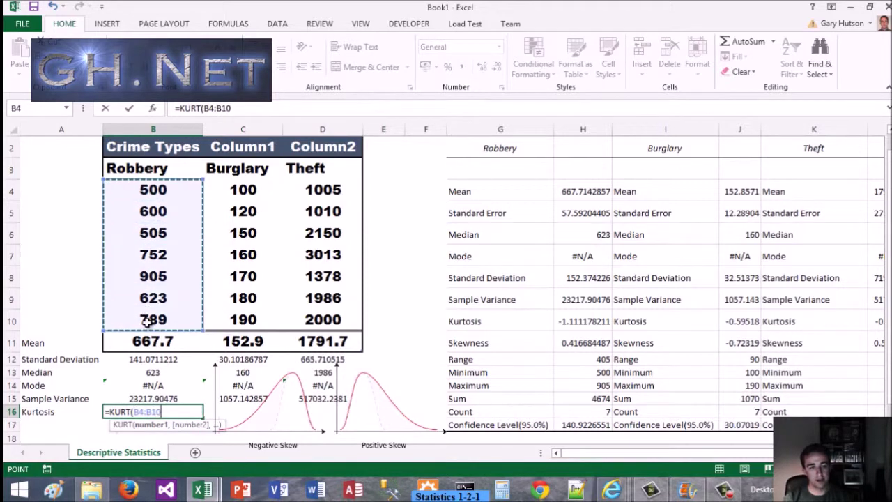
{"action": "key", "text": "Return"}
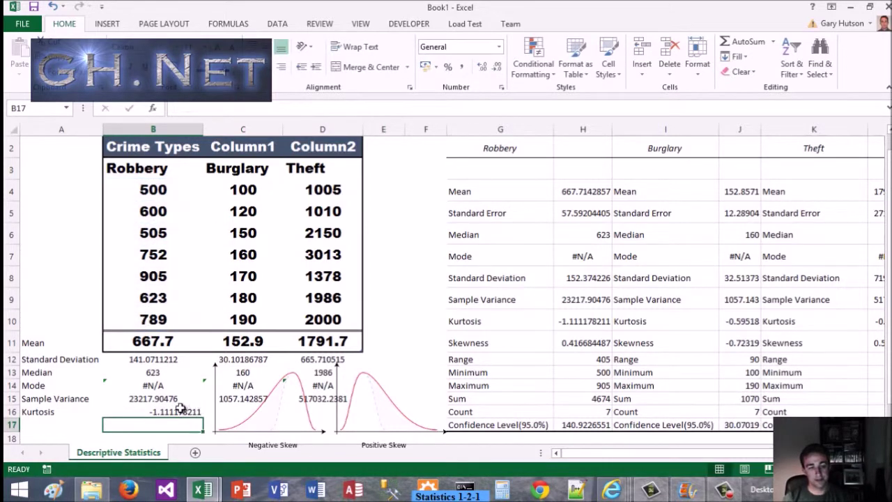
- Fill the kurtosis formula across to D16: -1.111178211, -0.595178963, -0.110076946
{"action": "left_click", "coordinate": [187, 410]}
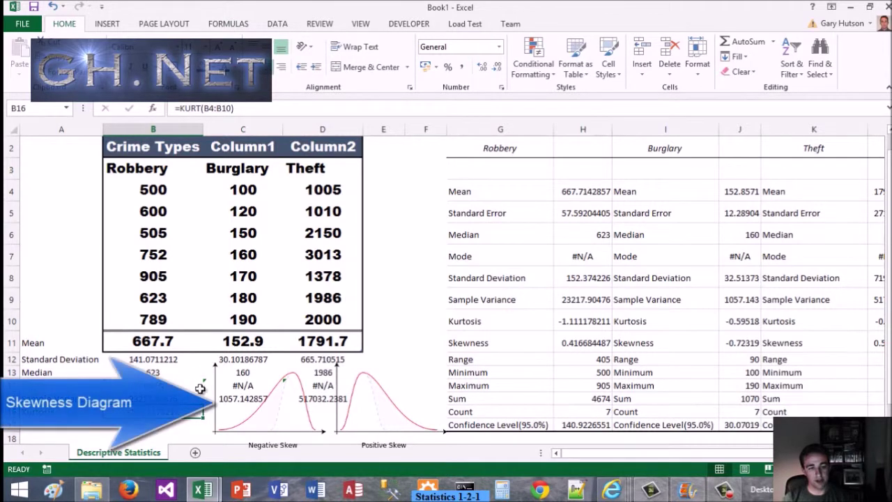
{"action": "left_click_drag", "start_coordinate": [205, 418], "coordinate": [343, 427]}
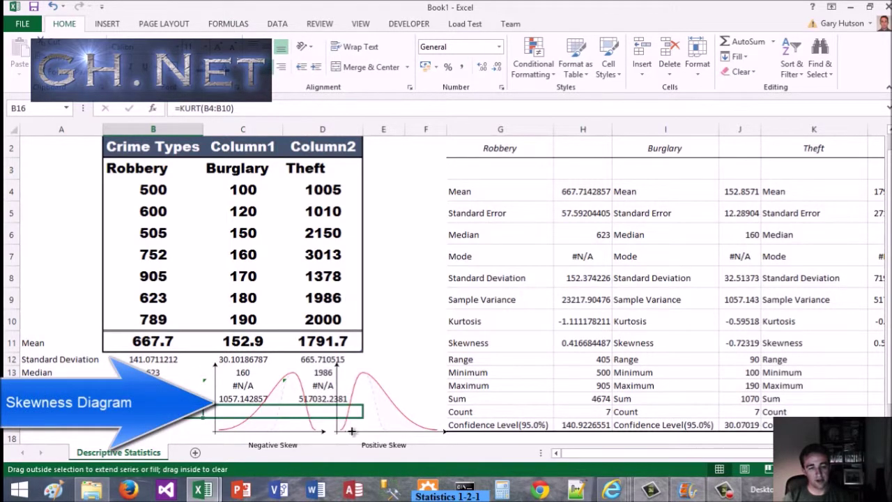
{"action": "scroll", "coordinate": [265, 412], "scroll_direction": "down", "scroll_amount": 1}
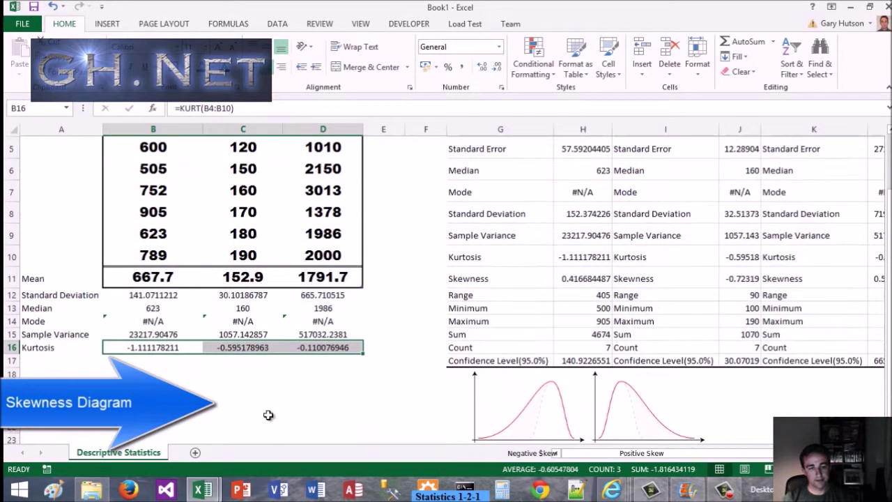
{"action": "left_click", "coordinate": [66, 360]}
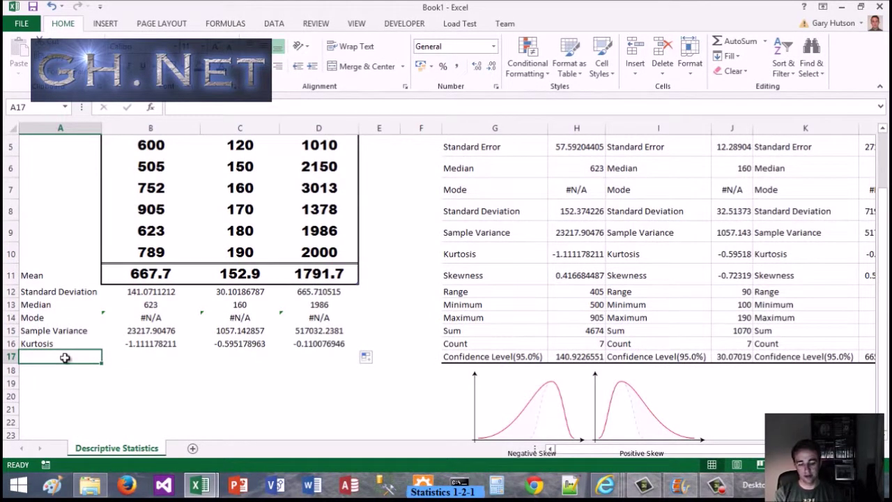
- Label A17 'Skewness' and enter a SKEW.P formula over the Robbery values B4:B10 in B17
{"action": "type", "text": "Skewness"}
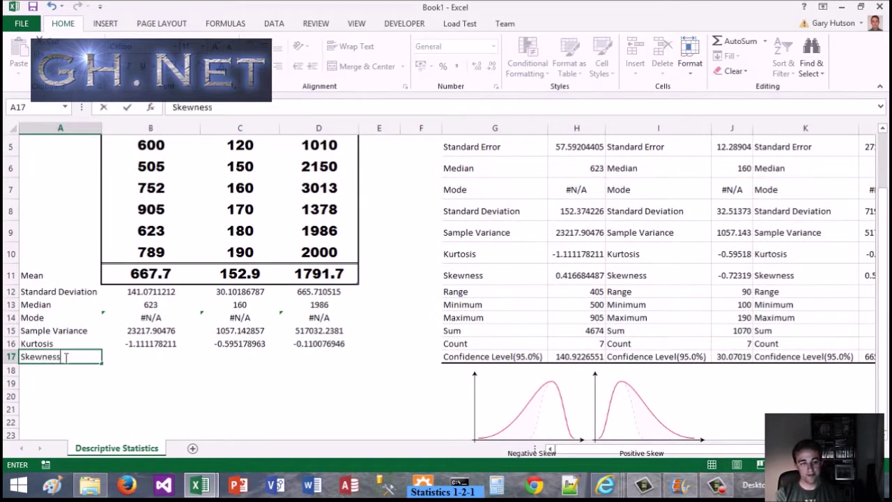
{"action": "key", "text": "Return"}
{"action": "key", "text": "Up"}
{"action": "key", "text": "Right"}
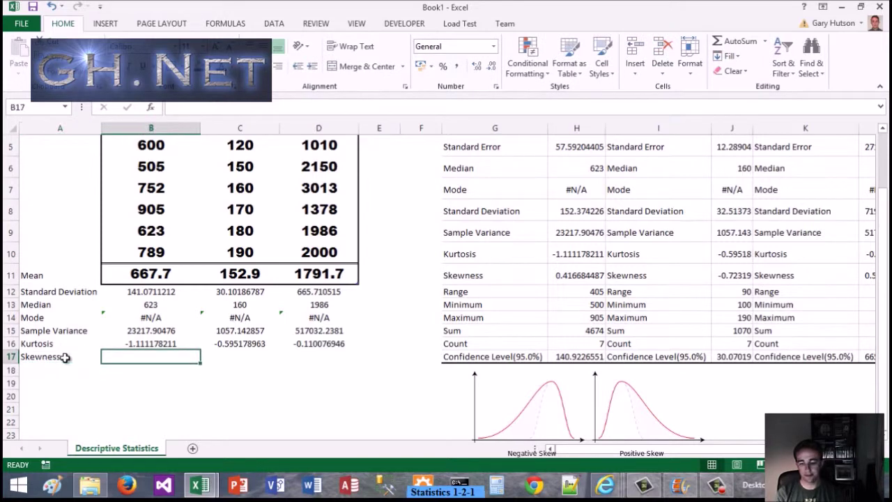
{"action": "type", "text": "=SKEW"}
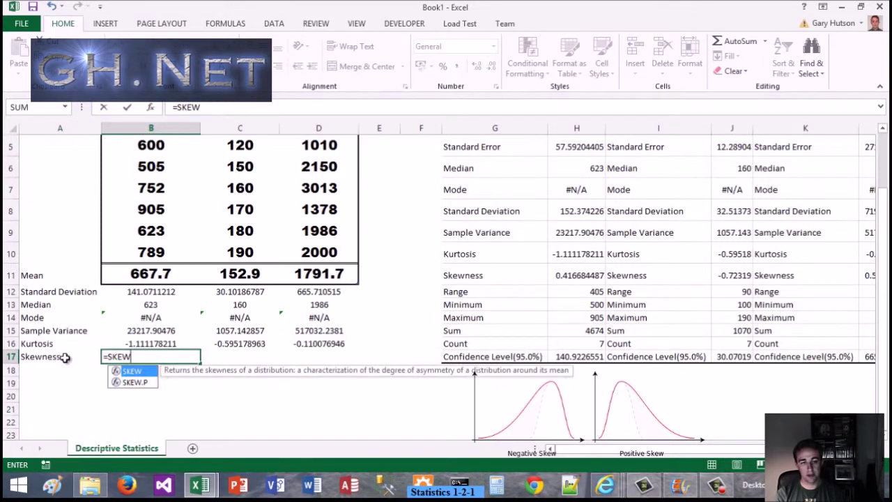
{"action": "type", "text": ".P("}
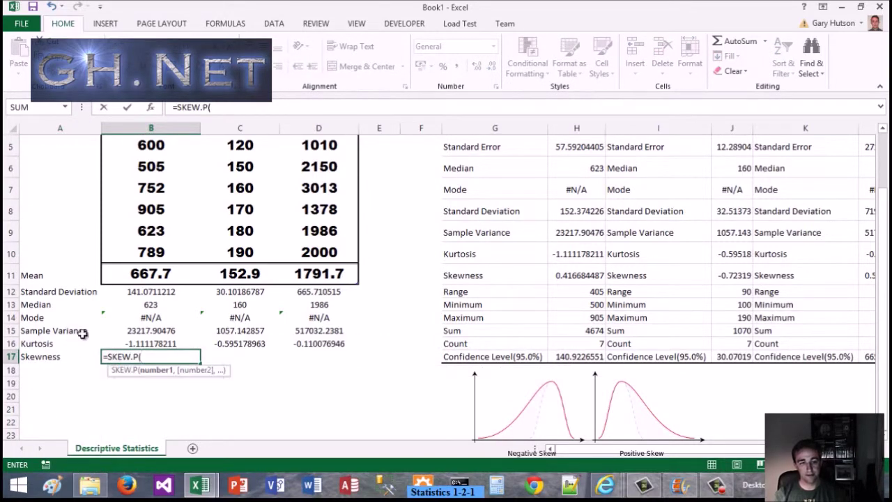
{"action": "scroll", "coordinate": [141, 234], "scroll_direction": "up", "scroll_amount": 2}
{"action": "left_click_drag", "start_coordinate": [152, 201], "coordinate": [162, 332]}
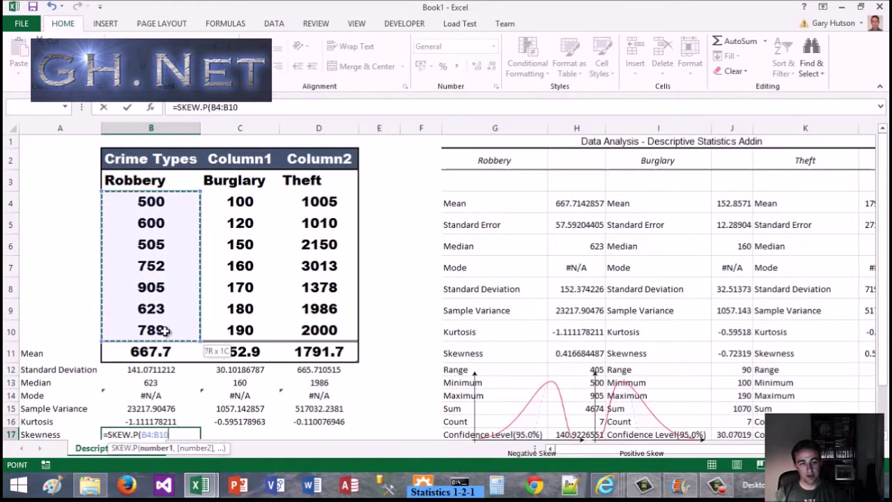
{"action": "key", "text": "Return"}
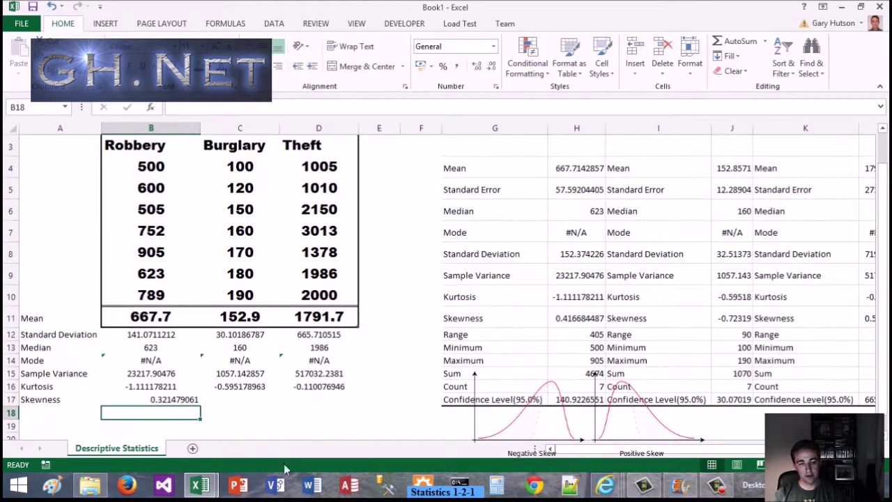
- Check the add-in's Skewness result, then change B17's function from SKEW.P to SKEW
{"action": "left_click", "coordinate": [567, 275]}
{"action": "left_click", "coordinate": [576, 296]}
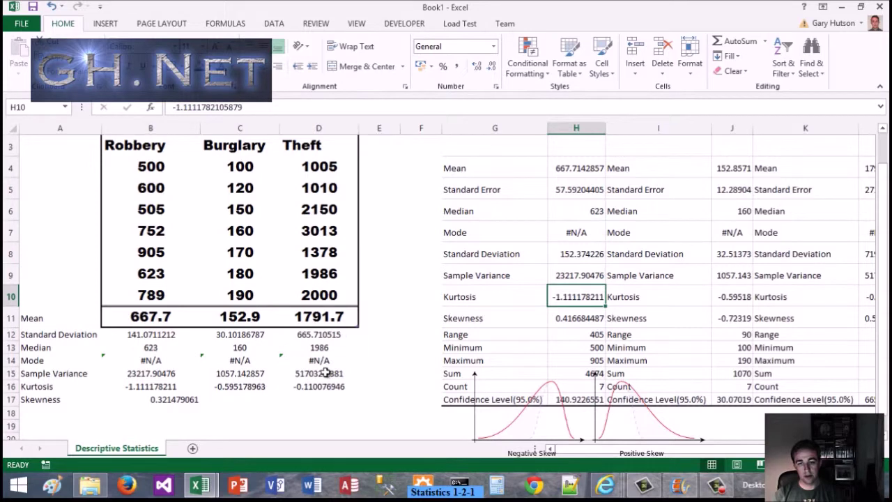
{"action": "left_click", "coordinate": [541, 317]}
{"action": "double_click", "coordinate": [181, 399]}
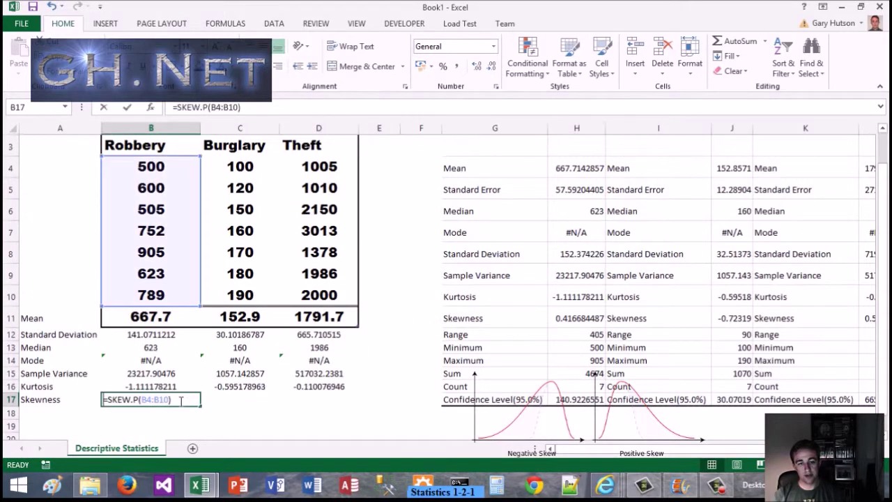
{"action": "left_click", "coordinate": [136, 399]}
{"action": "key", "text": "BackSpace"}
{"action": "key", "text": "BackSpace"}
{"action": "key", "text": "Return"}
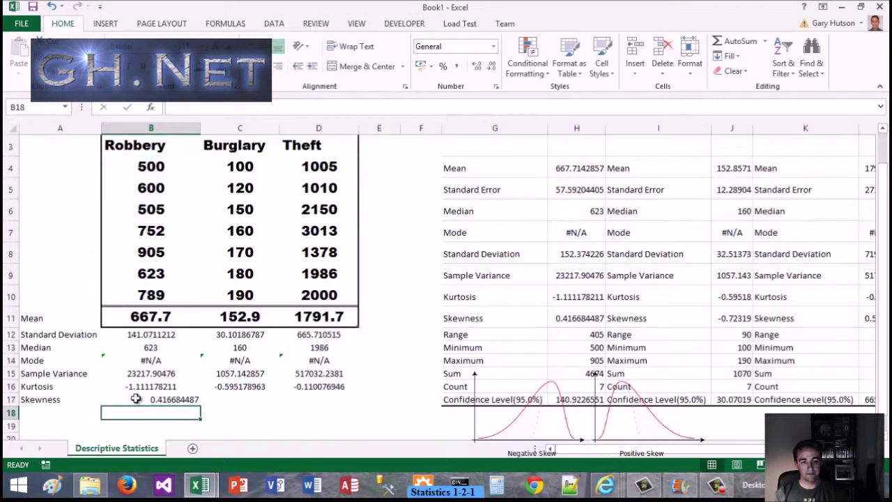
- Fill the SKEW formula to D17 (0.416684487, -0.72318713, 0.532568686) and check it against the add-in
{"action": "left_click", "coordinate": [581, 305]}
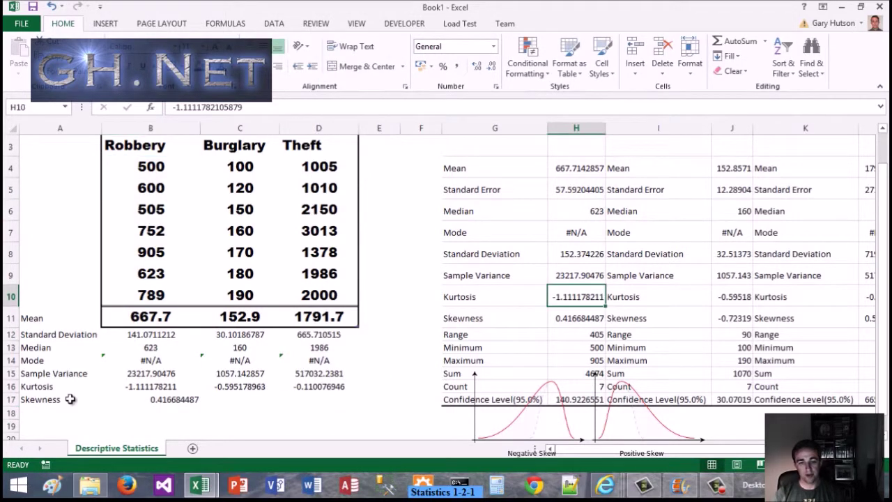
{"action": "left_click", "coordinate": [167, 400]}
{"action": "left_click_drag", "start_coordinate": [200, 406], "coordinate": [356, 405]}
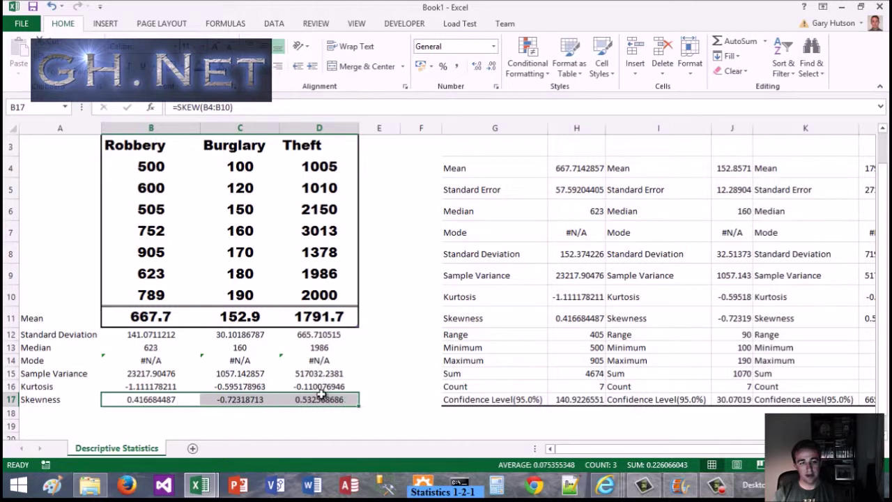
{"action": "left_click", "coordinate": [322, 395]}
{"action": "left_click", "coordinate": [493, 319]}
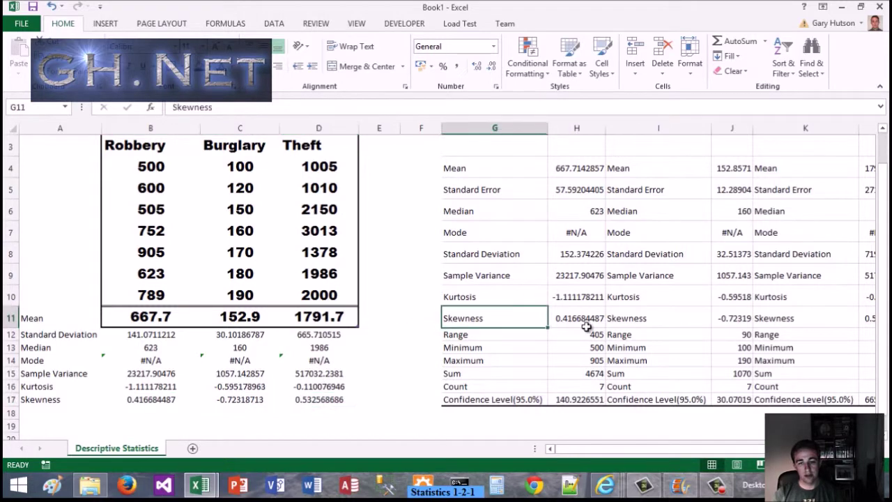
{"action": "left_click", "coordinate": [589, 321]}
{"action": "left_click", "coordinate": [56, 410]}
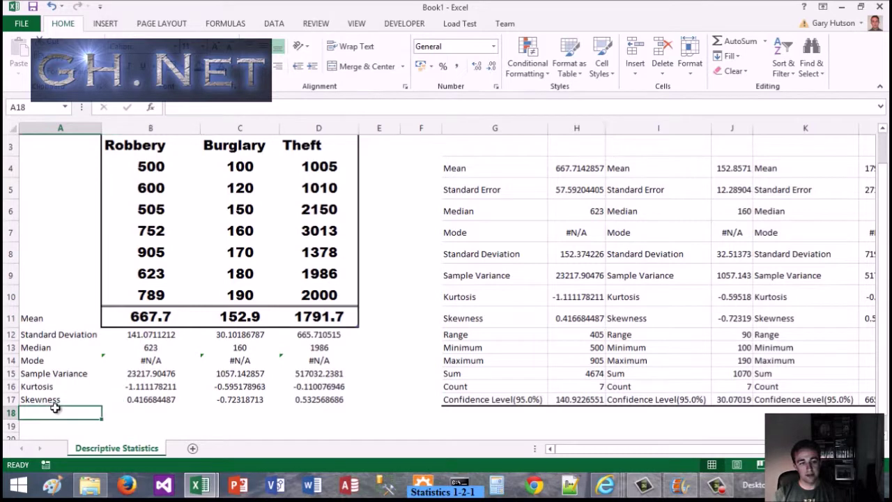
- Label A18 'Maximum' and enter =MAX(B4:B10) in B18
{"action": "type", "text": "M"}
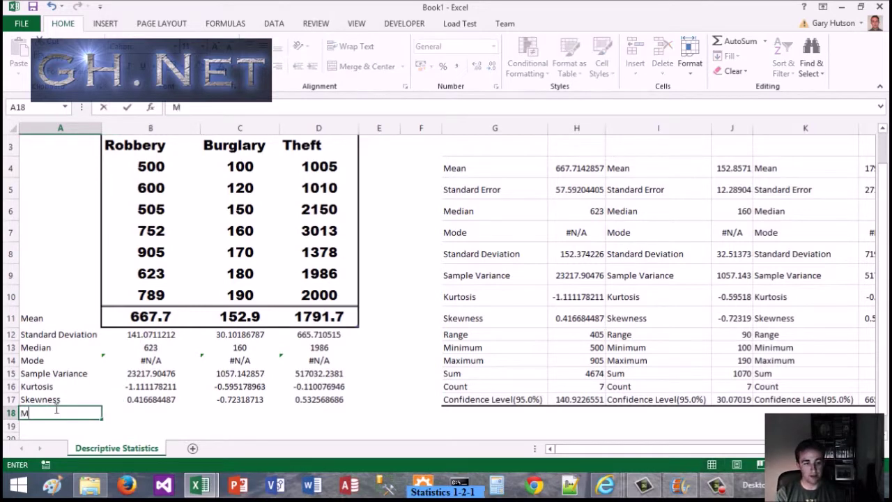
{"action": "type", "text": "aximum"}
{"action": "key", "text": "Tab"}
{"action": "type", "text": "="}
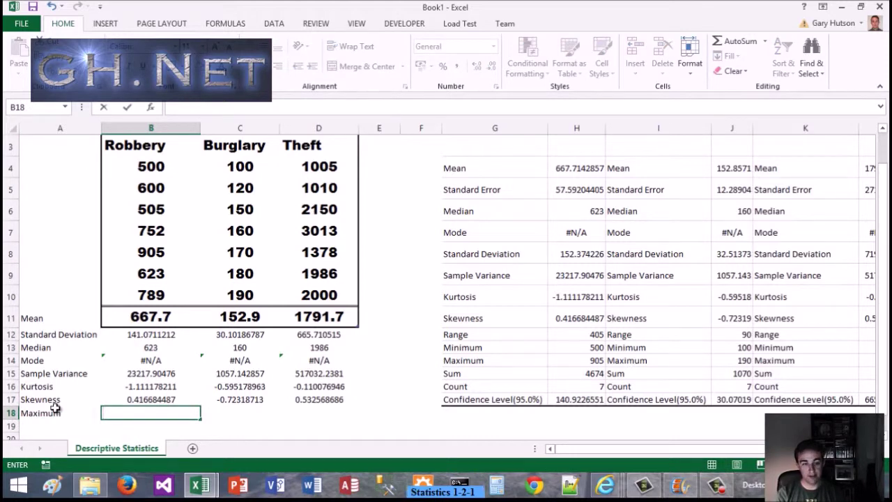
{"action": "type", "text": "=MAX("}
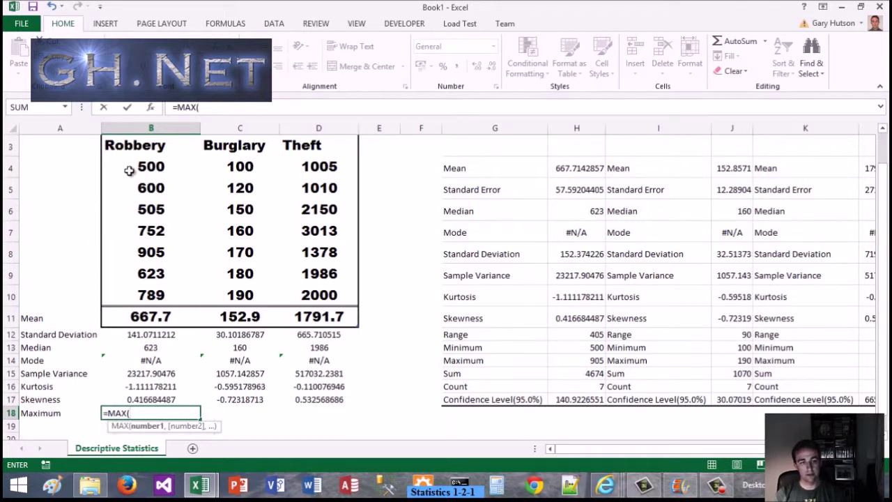
{"action": "left_click_drag", "start_coordinate": [129, 170], "coordinate": [135, 291]}
{"action": "type", "text": ")"}
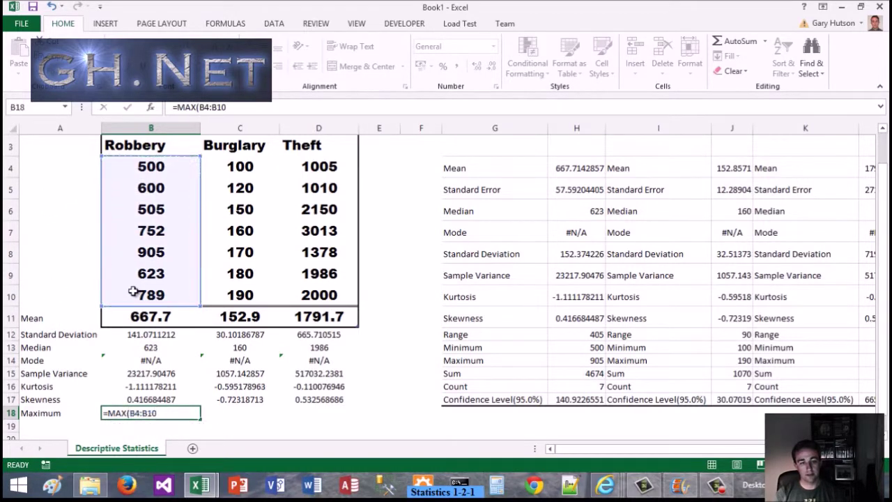
{"action": "key", "text": "Return"}
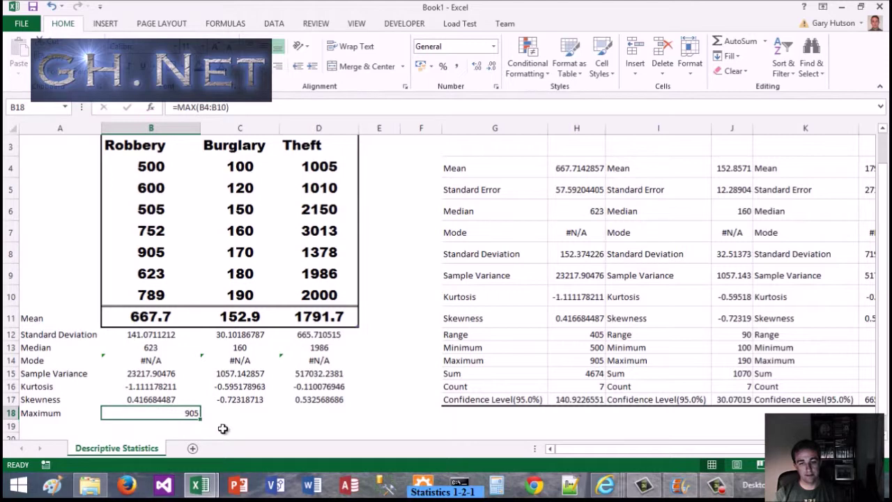
- Fill the MAX formula across to D18 and centre the values 905, 190 and 3013
{"action": "left_click_drag", "start_coordinate": [201, 418], "coordinate": [357, 416]}
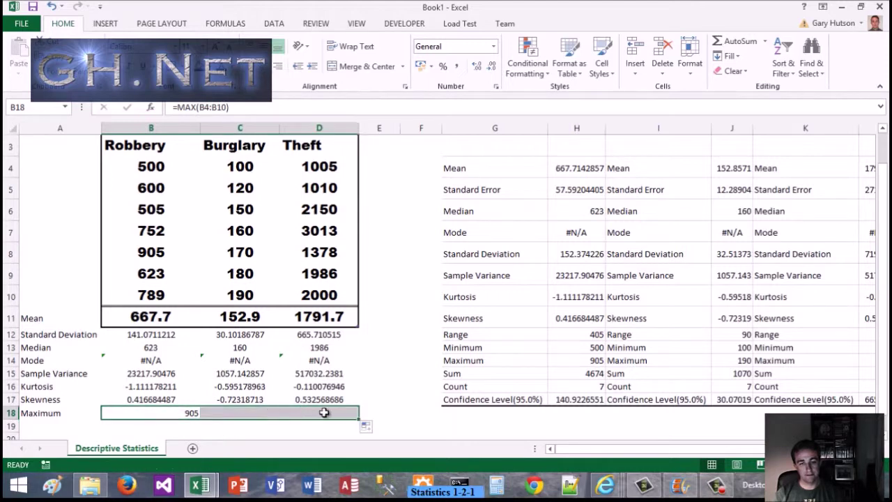
{"action": "left_click", "coordinate": [264, 67]}
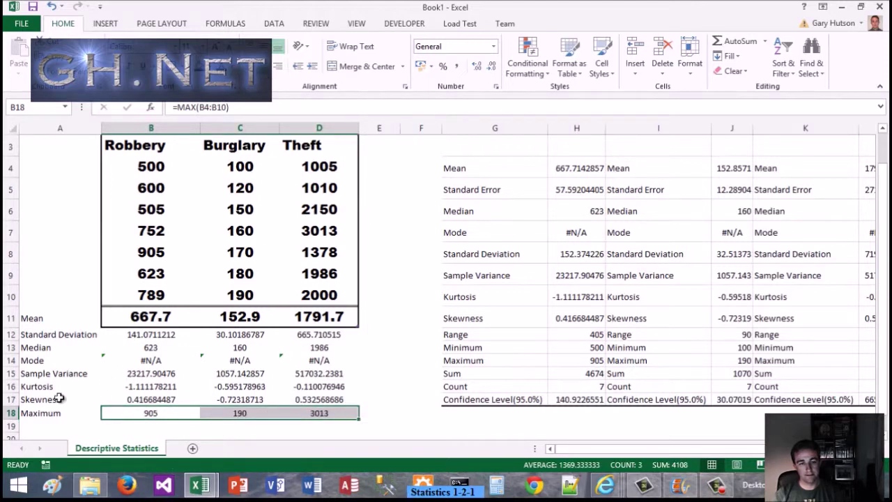
{"action": "left_click", "coordinate": [51, 427]}
{"action": "type", "text": "Mi"}
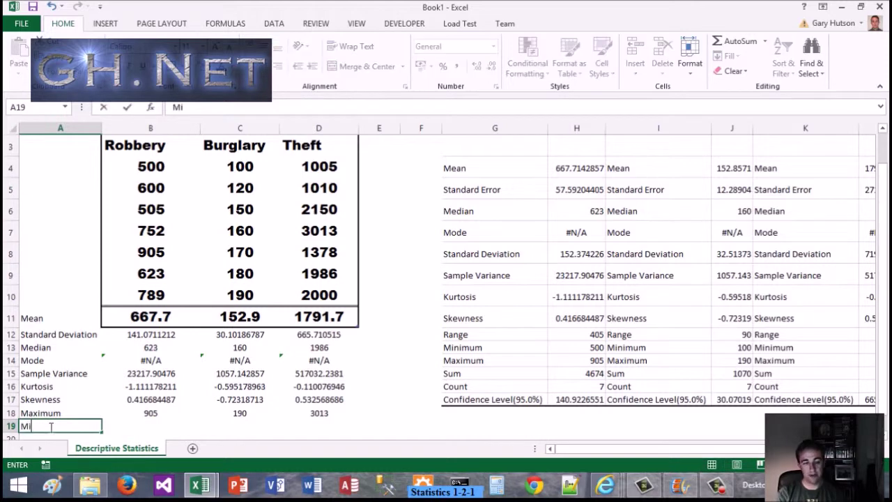
{"action": "type", "text": "nimum"}
- Finish the 'Minimum' label in A19 and enter =MIN(B4:B10) in B19
{"action": "key", "text": "Return"}
{"action": "key", "text": "Up"}
{"action": "key", "text": "Right"}
{"action": "type", "text": "="}
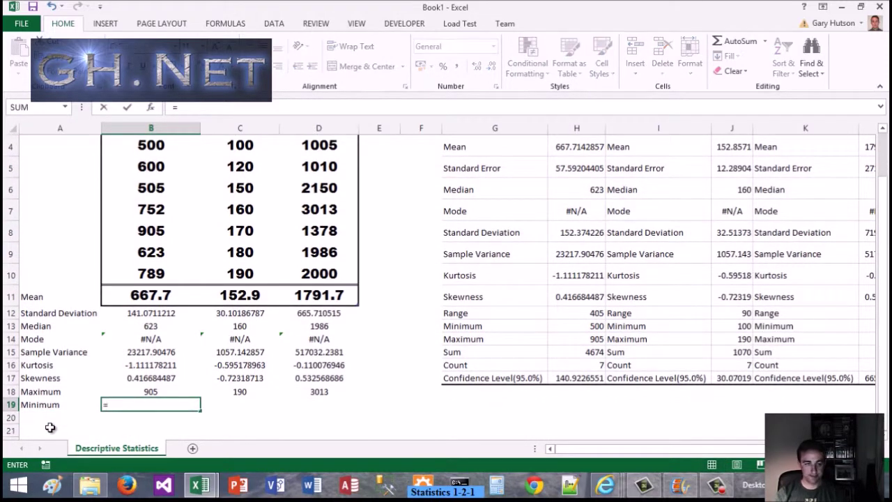
{"action": "type", "text": "MI"}
{"action": "double_click", "coordinate": [50, 421]}
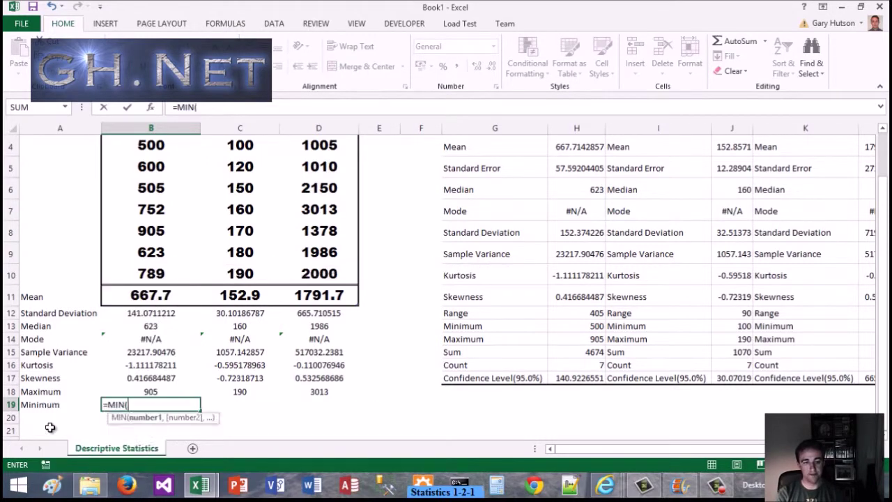
{"action": "scroll", "coordinate": [51, 424], "scroll_direction": "up", "scroll_amount": 1}
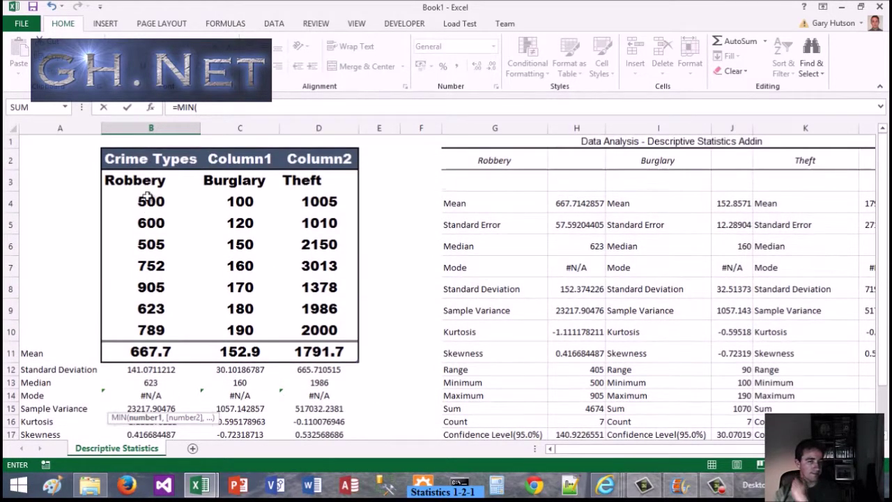
{"action": "left_click_drag", "start_coordinate": [149, 202], "coordinate": [143, 331]}
{"action": "key", "text": "Return"}
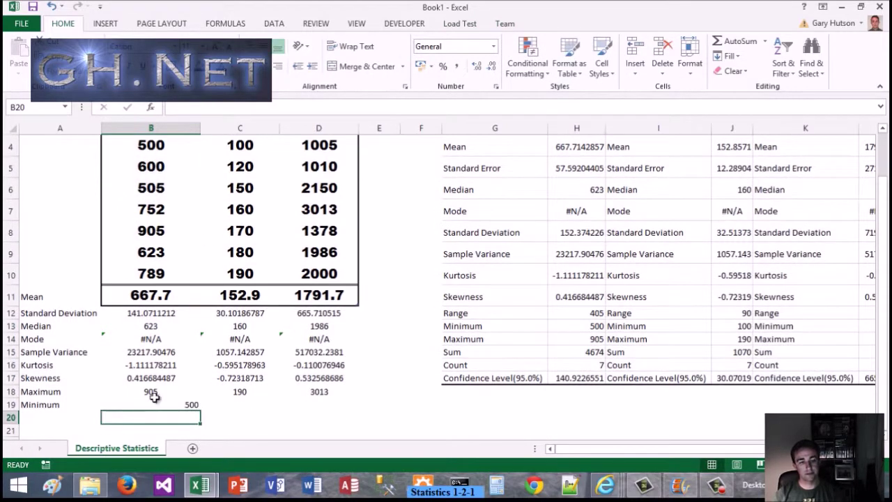
- Centre B19 and fill the MIN formula to D19, giving 500, 100 and 1005
{"action": "left_click", "coordinate": [149, 393]}
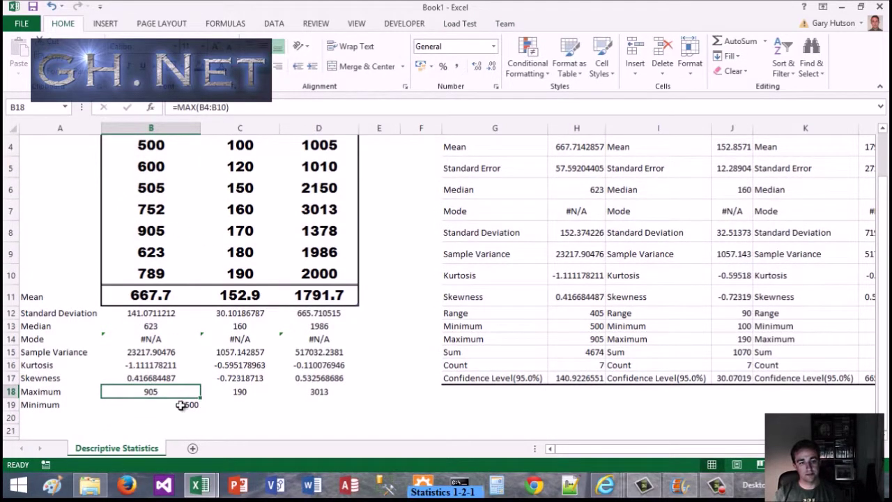
{"action": "left_click", "coordinate": [183, 404]}
{"action": "left_click", "coordinate": [264, 66]}
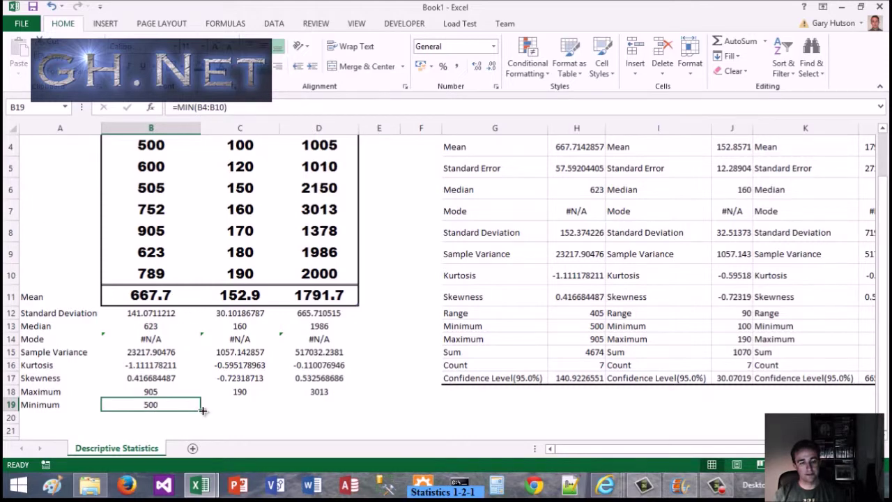
{"action": "left_click_drag", "start_coordinate": [202, 411], "coordinate": [317, 412]}
{"action": "left_click", "coordinate": [313, 416]}
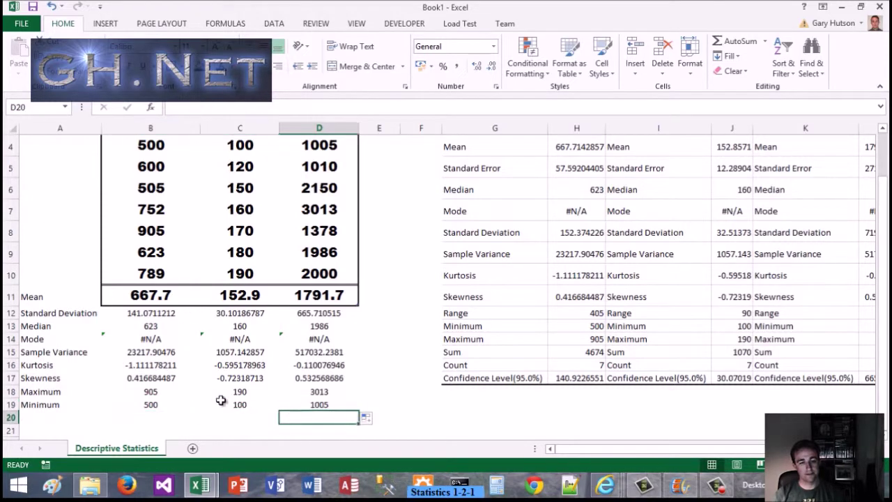
{"action": "scroll", "coordinate": [220, 400], "scroll_direction": "down", "scroll_amount": 1}
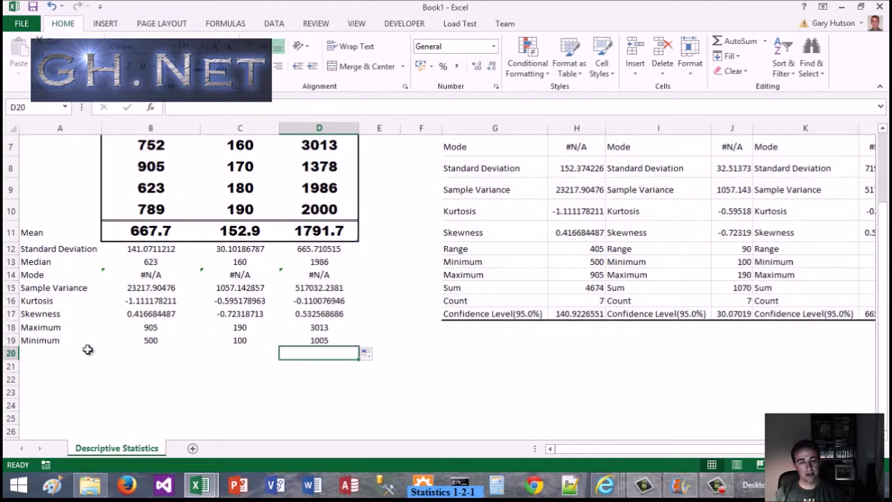
- Label A20 'Range' and enter a first subtraction formula in B20 with reversed references
{"action": "left_click", "coordinate": [53, 349]}
{"action": "type", "text": "Range"}
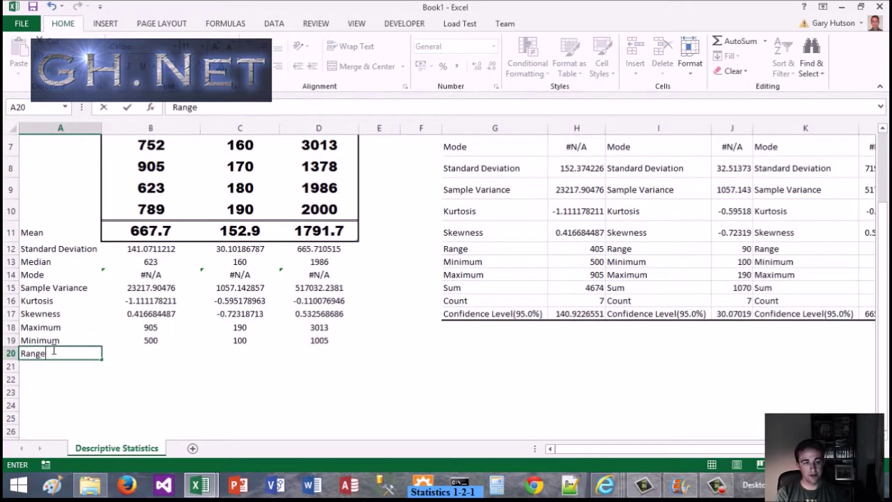
{"action": "key", "text": "Return"}
{"action": "key", "text": "Right"}
{"action": "key", "text": "Up"}
{"action": "type", "text": "="}
{"action": "key", "text": "Up"}
{"action": "type", "text": "-"}
{"action": "left_click", "coordinate": [143, 315]}
{"action": "left_click", "coordinate": [157, 325]}
{"action": "key", "text": "Return"}
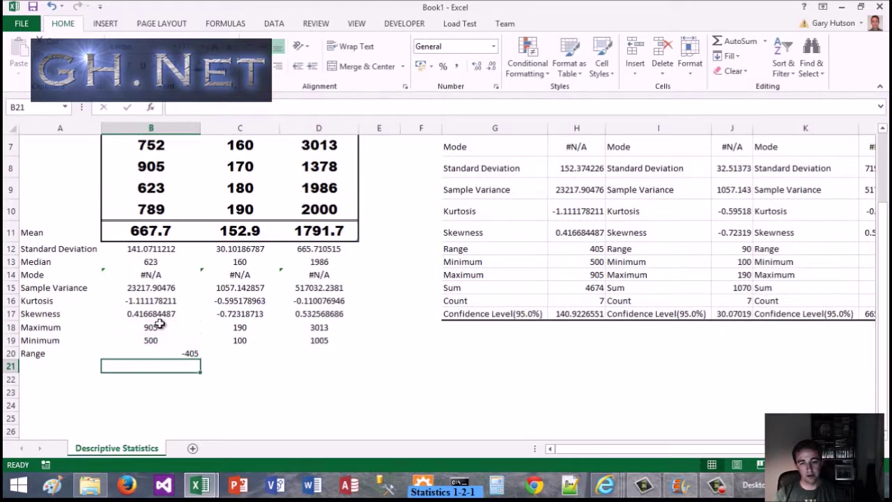
- Correct B20 to =B18-B19 and fill it to D20, giving 405, 90 and 2008
{"action": "left_click", "coordinate": [183, 353]}
{"action": "double_click", "coordinate": [165, 353]}
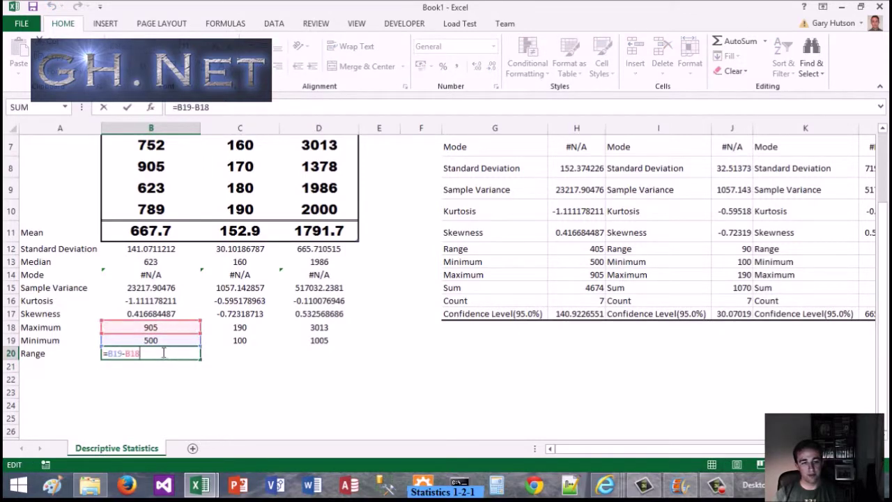
{"action": "key", "text": "BackSpace"}
{"action": "key", "text": "BackSpace"}
{"action": "key", "text": "BackSpace"}
{"action": "key", "text": "BackSpace"}
{"action": "key", "text": "BackSpace"}
{"action": "key", "text": "BackSpace"}
{"action": "left_click", "coordinate": [160, 327]}
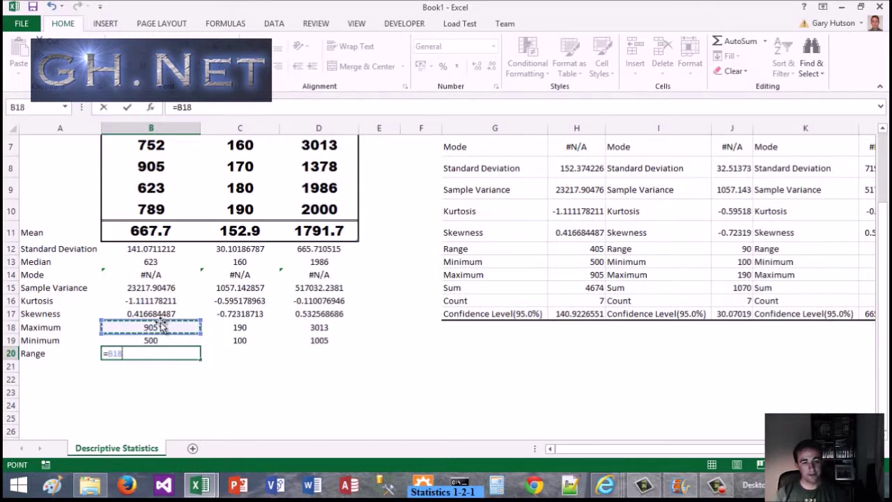
{"action": "type", "text": "-"}
{"action": "left_click", "coordinate": [160, 341]}
{"action": "key", "text": "Return"}
{"action": "left_click", "coordinate": [197, 354]}
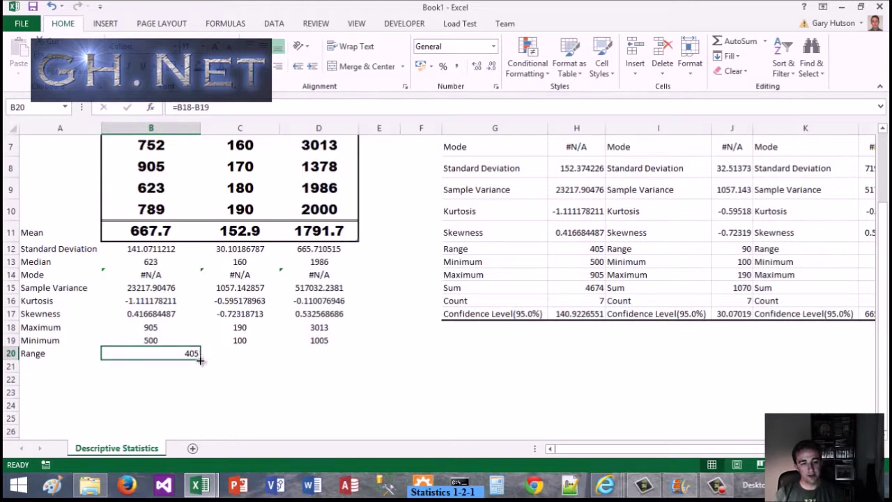
{"action": "left_click_drag", "start_coordinate": [201, 359], "coordinate": [348, 360]}
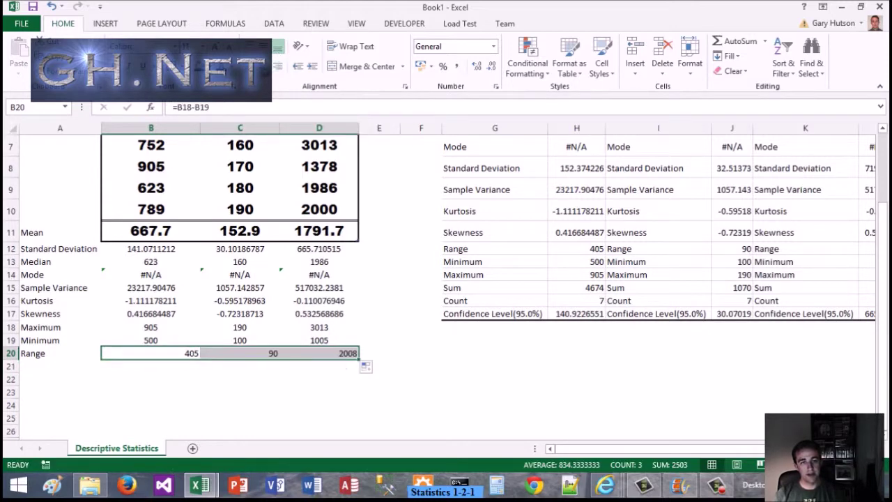
{"action": "left_click", "coordinate": [304, 403]}
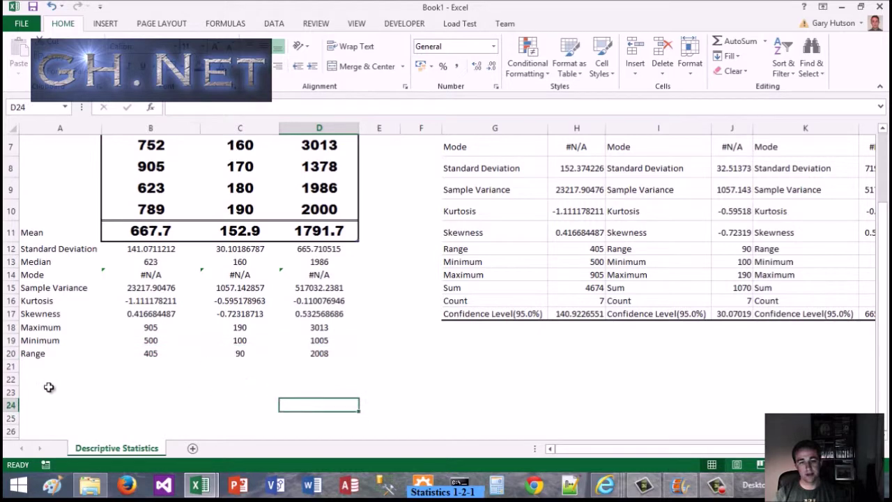
- Label A21 'Sum' and enter =SUM(B4:B10) in B21
{"action": "left_click", "coordinate": [30, 366]}
{"action": "type", "text": "Sum"}
{"action": "key", "text": "Return"}
{"action": "key", "text": "Right"}
{"action": "key", "text": "Up"}
{"action": "type", "text": "=sum"}
{"action": "key", "text": "Tab"}
{"action": "scroll", "coordinate": [28, 365], "scroll_direction": "up", "scroll_amount": 2}
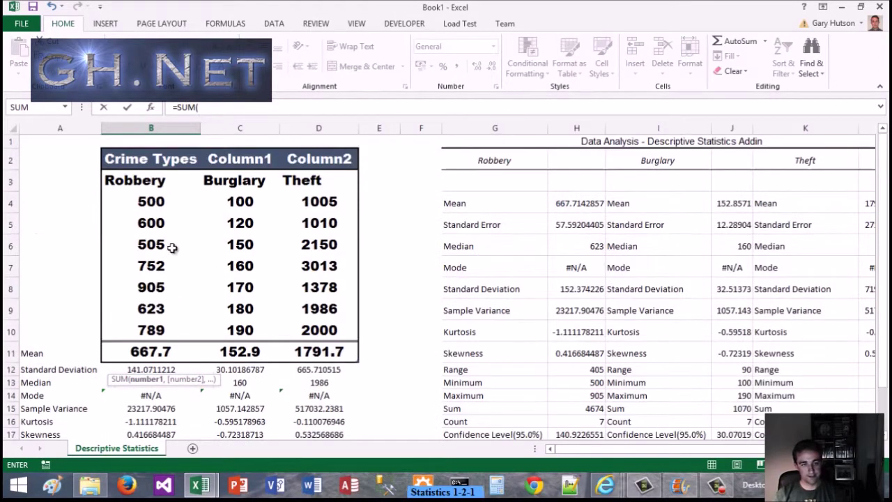
{"action": "left_click_drag", "start_coordinate": [147, 201], "coordinate": [153, 331]}
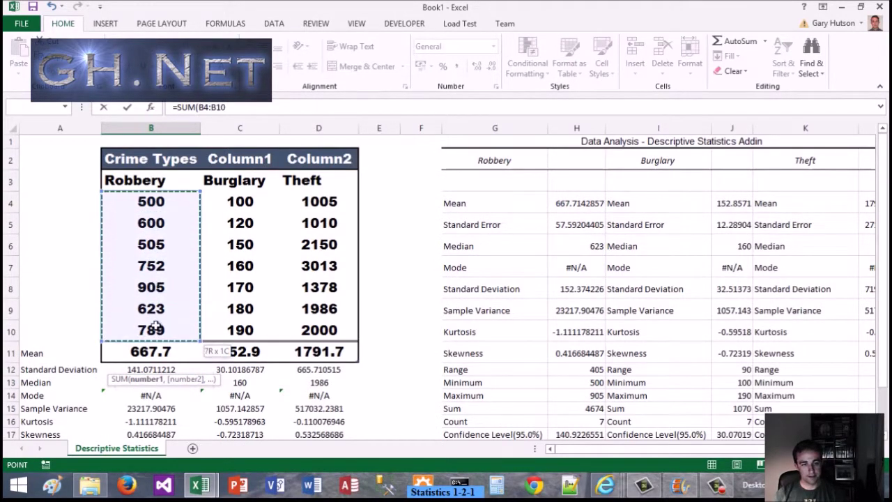
{"action": "left_click", "coordinate": [235, 107]}
{"action": "key", "text": "Return"}
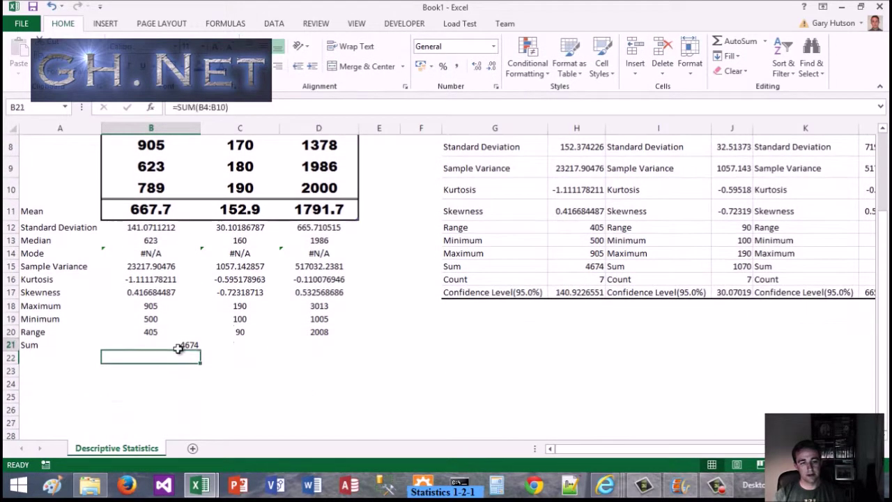
- Fill the SUM formula across to D21, giving 4674, 1070 and 12542
{"action": "left_click", "coordinate": [178, 347]}
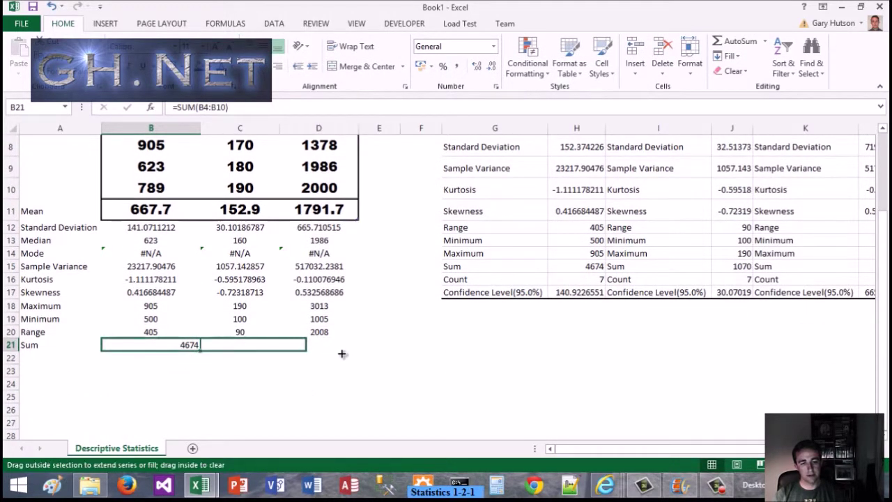
{"action": "left_click_drag", "start_coordinate": [199, 350], "coordinate": [345, 353]}
{"action": "left_click", "coordinate": [307, 370]}
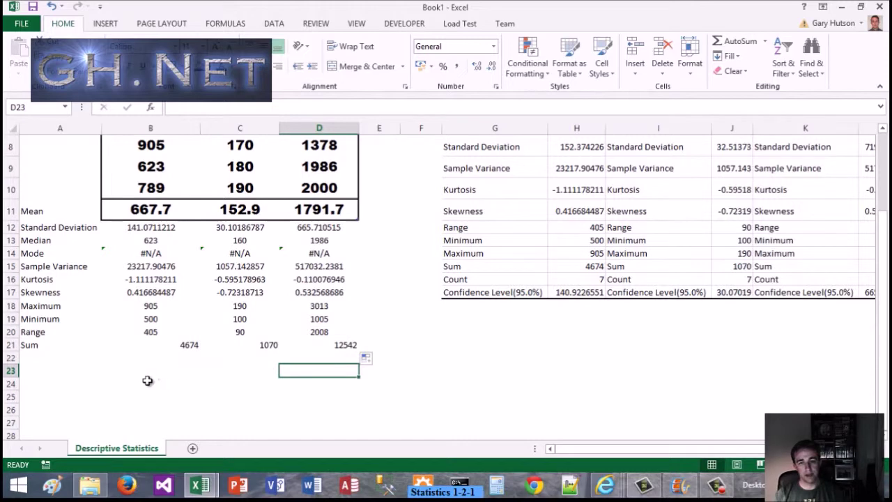
{"action": "left_click", "coordinate": [32, 354]}
- Label A22 'Count' and enter =COUNTA(B4:B10) in B22, choosing COUNTA over COUNT and COUNTBLANK
{"action": "type", "text": "Count"}
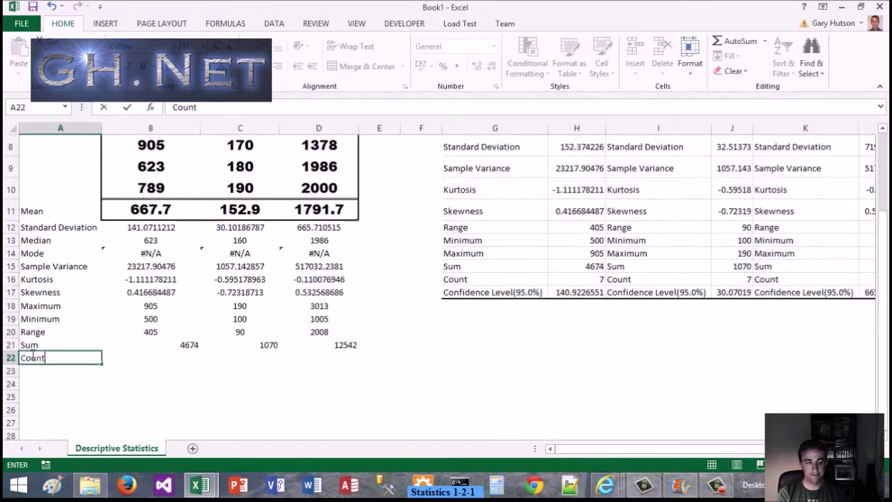
{"action": "key", "text": "Return"}
{"action": "key", "text": "Right"}
{"action": "key", "text": "Up"}
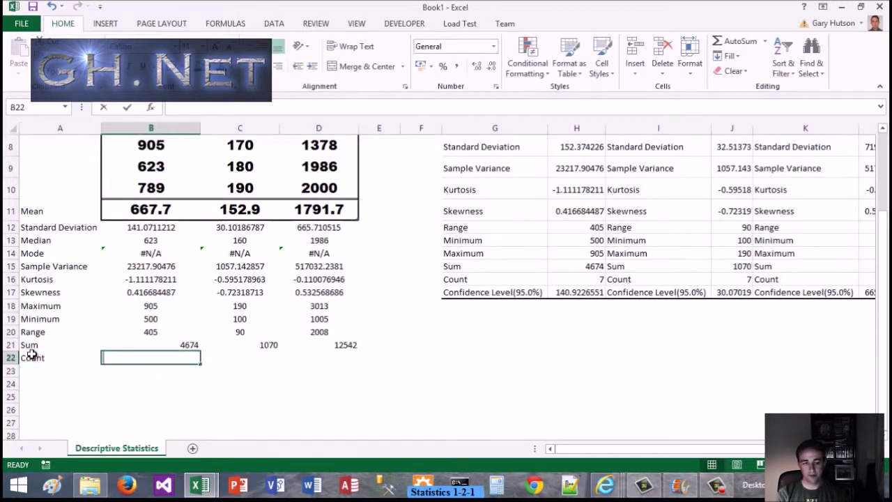
{"action": "type", "text": "=COUNT"}
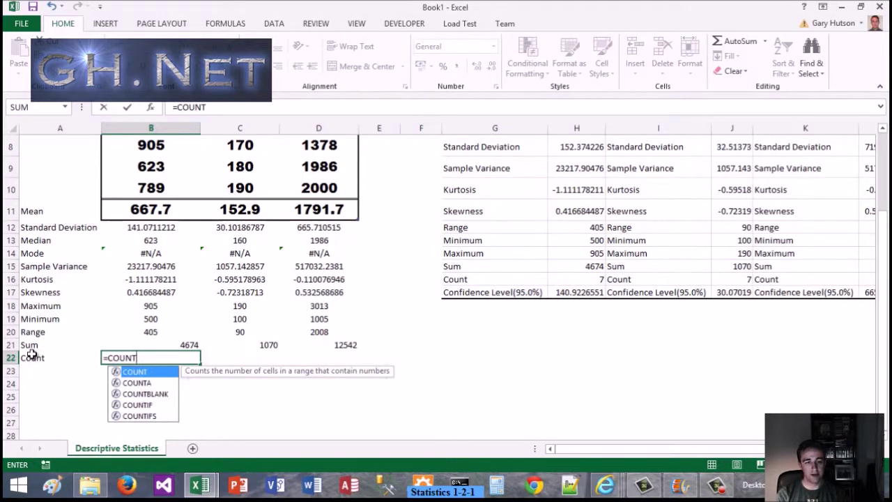
{"action": "key", "text": "Down"}
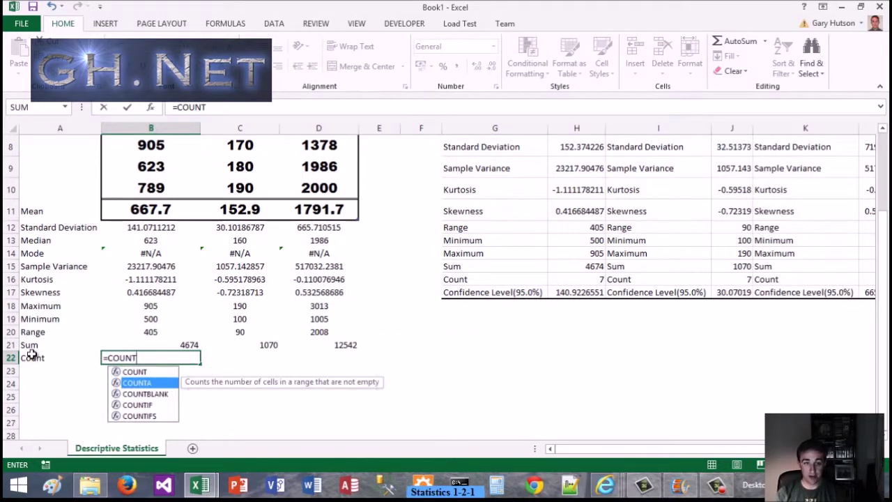
{"action": "key", "text": "Up"}
{"action": "key", "text": "Down"}
{"action": "key", "text": "Down"}
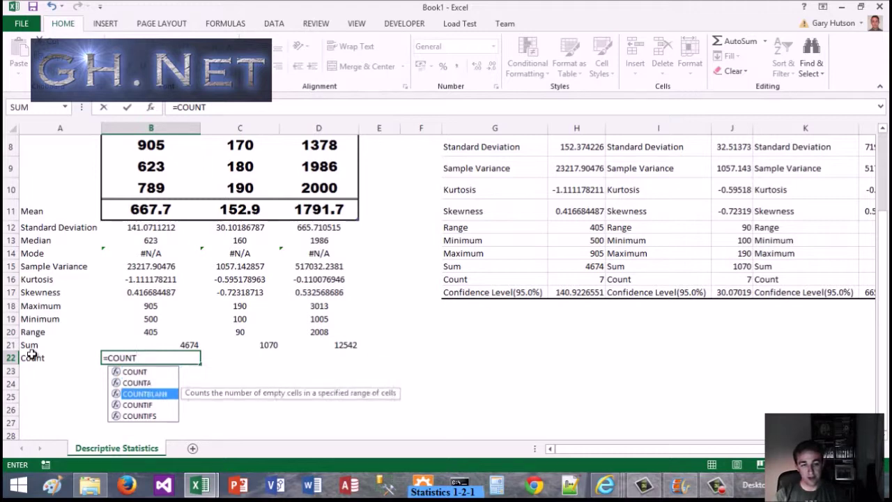
{"action": "key", "text": "Down"}
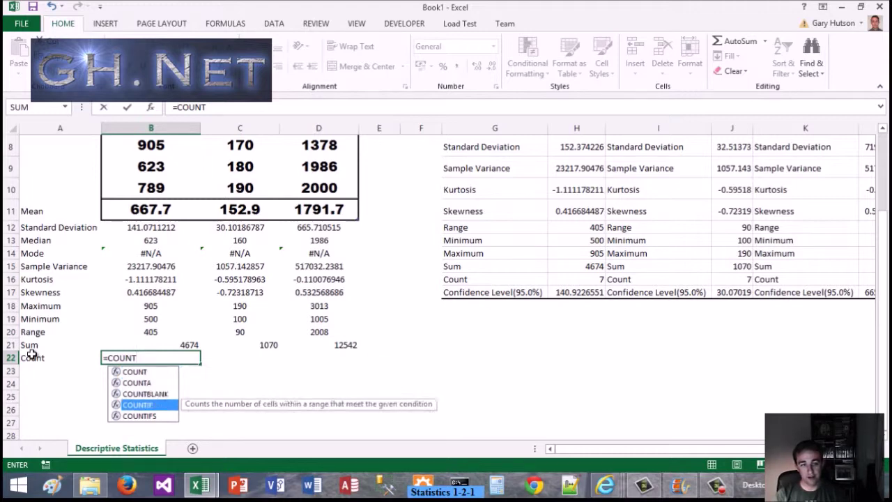
{"action": "key", "text": "Up"}
{"action": "key", "text": "Up"}
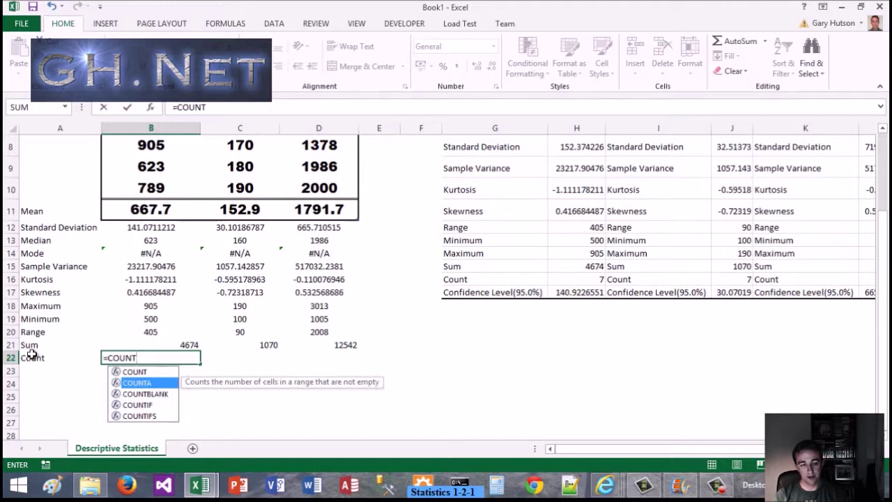
{"action": "key", "text": "Tab"}
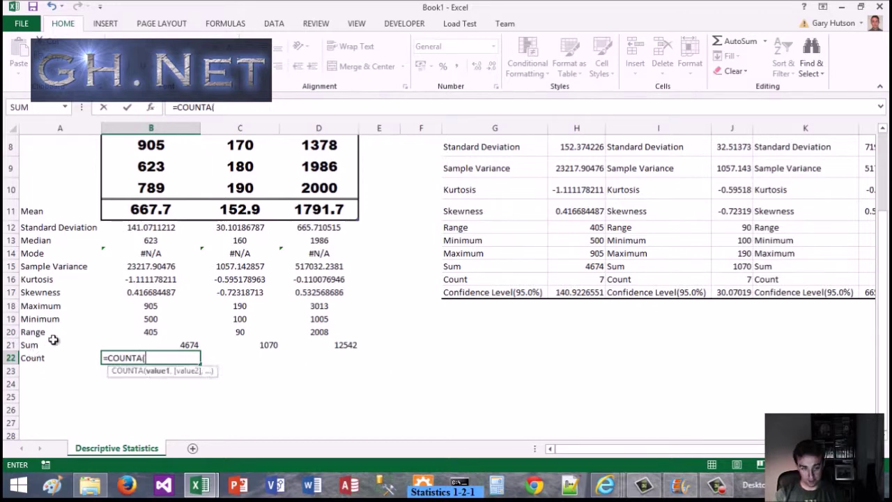
{"action": "scroll", "coordinate": [61, 340], "scroll_direction": "up", "scroll_amount": 3}
{"action": "left_click", "coordinate": [148, 201]}
{"action": "left_click_drag", "start_coordinate": [149, 244], "coordinate": [143, 335]}
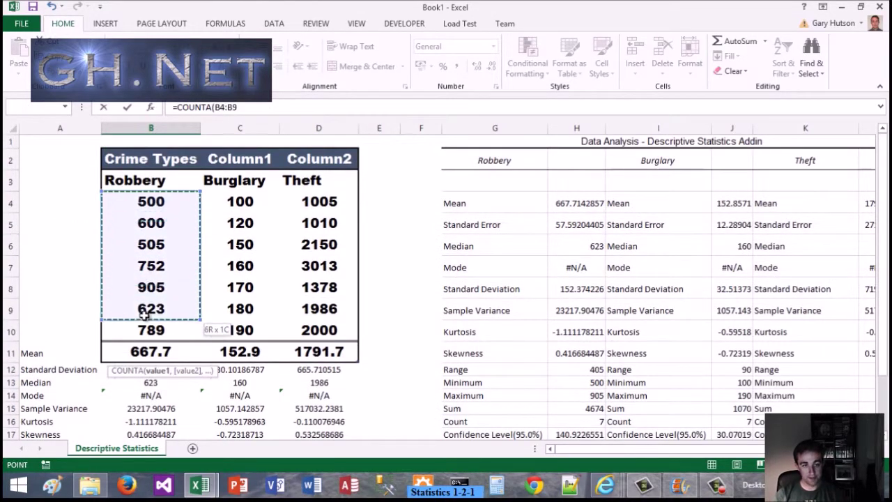
{"action": "key", "text": "Return"}
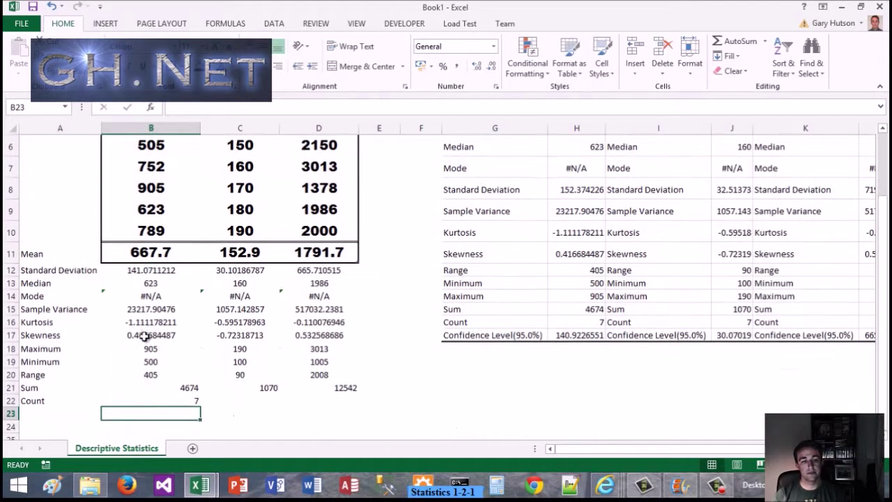
- Fill COUNTA across to D22 so each column shows 7, then centre the statistics block B12:D22
{"action": "left_click", "coordinate": [174, 401]}
{"action": "left_click_drag", "start_coordinate": [202, 408], "coordinate": [313, 419]}
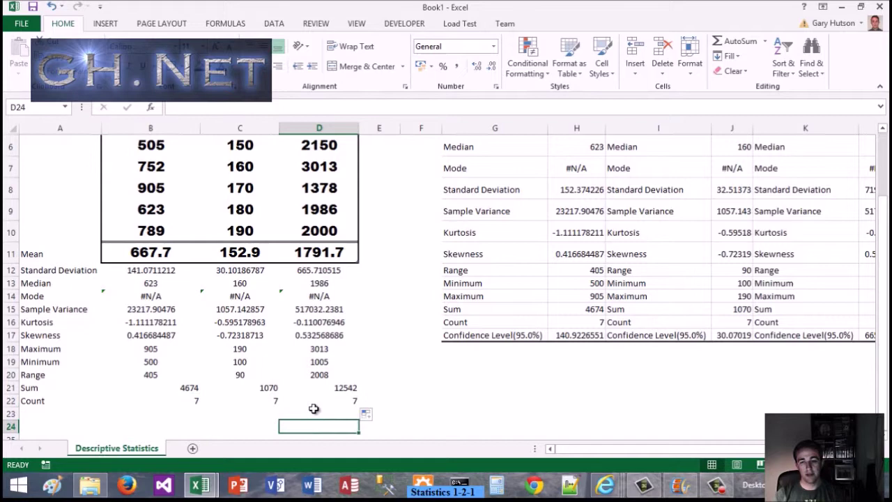
{"action": "left_click", "coordinate": [274, 402]}
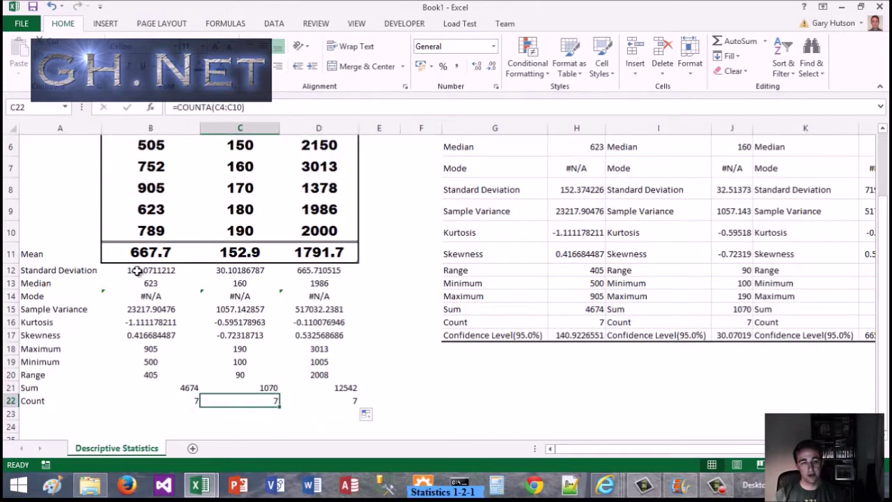
{"action": "left_click_drag", "start_coordinate": [137, 271], "coordinate": [356, 401]}
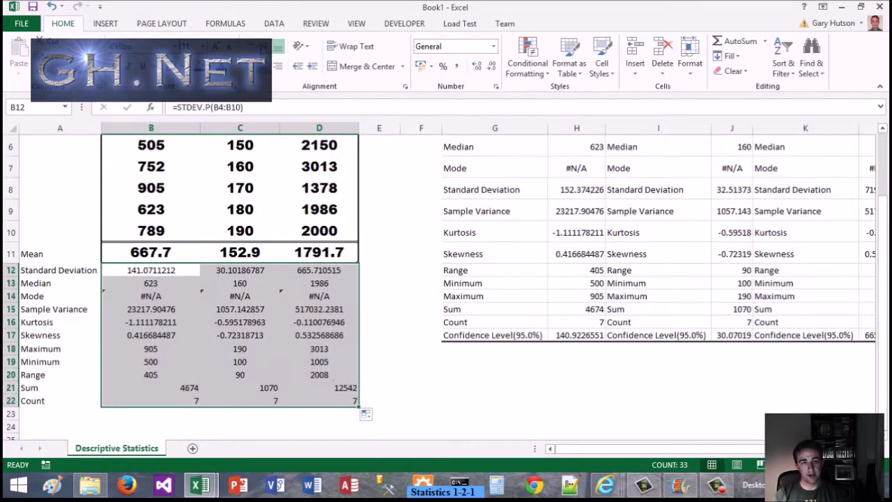
{"action": "left_click", "coordinate": [271, 77]}
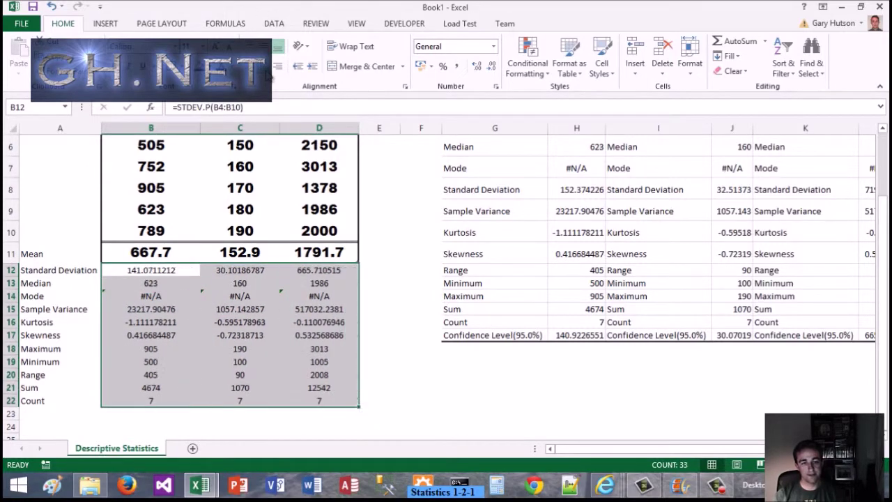
{"action": "left_click", "coordinate": [260, 375]}
{"action": "left_click", "coordinate": [535, 338]}
- Check the add-in's Confidence Level(95.0%) row and label A23 'Confidence 95%'
{"action": "left_click", "coordinate": [512, 328]}
{"action": "left_click_drag", "start_coordinate": [509, 334], "coordinate": [478, 348]}
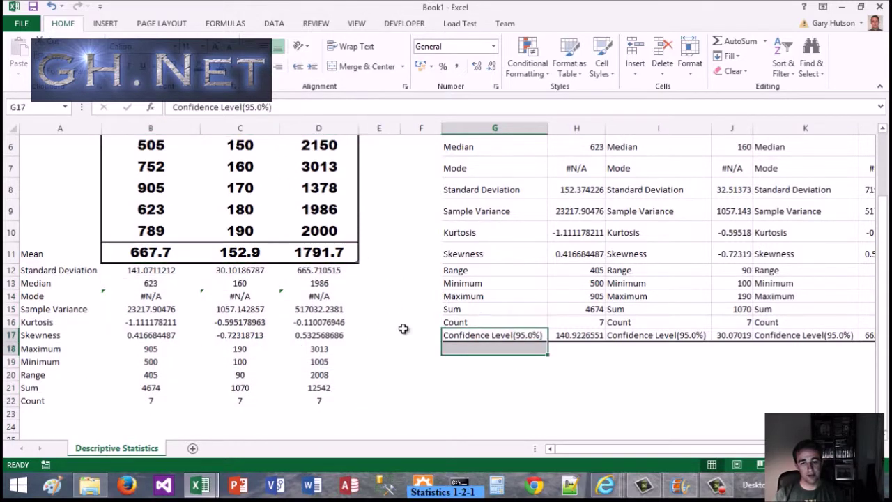
{"action": "left_click", "coordinate": [51, 412]}
{"action": "type", "text": "Cond"}
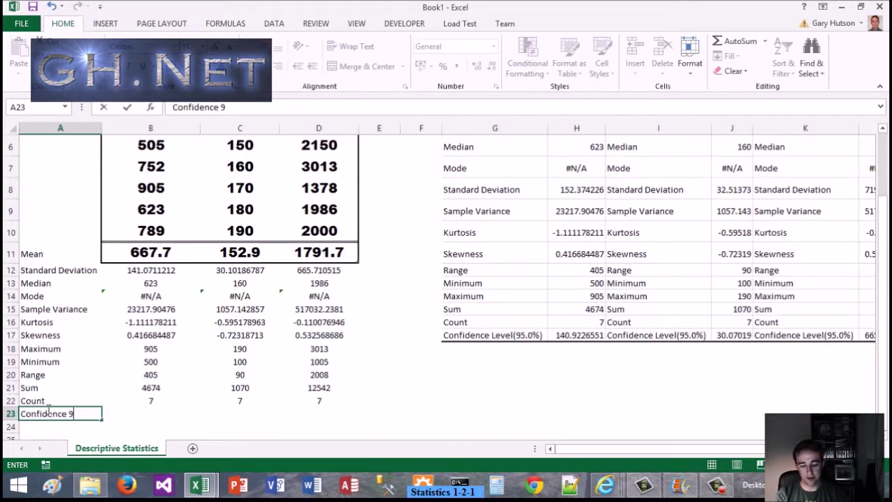
{"action": "type", "text": "%"}
{"action": "key", "text": "Return"}
{"action": "key", "text": "Right"}
{"action": "key", "text": "Up"}
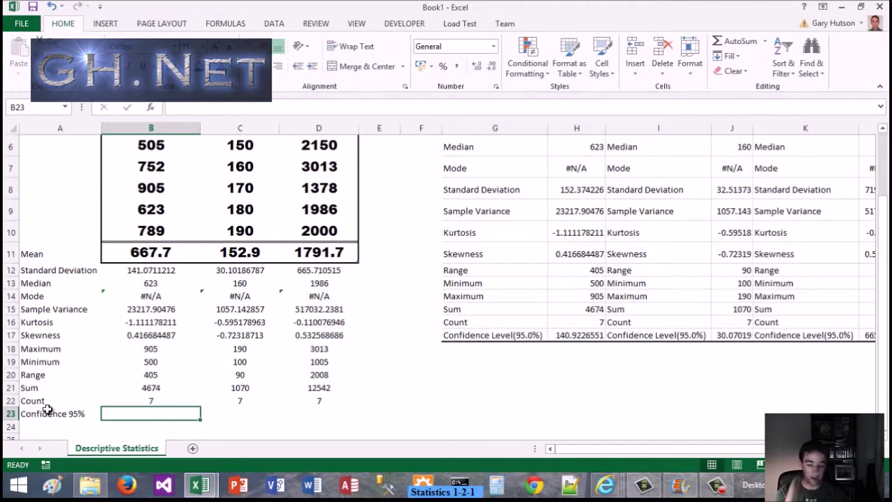
- Start the B23 formula as the mean B11 plus the CONFIDENCE function
{"action": "type", "text": "="}
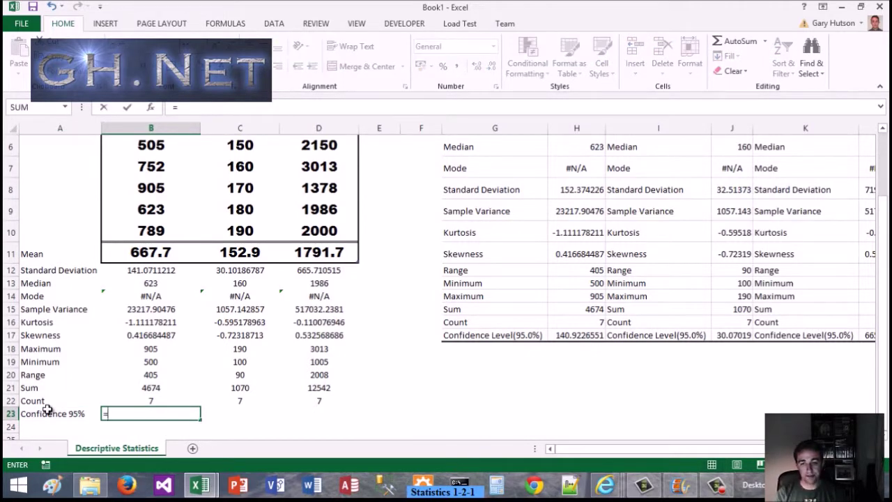
{"action": "key", "text": "Up"}
{"action": "key", "text": "Up"}
{"action": "key", "text": "Up"}
{"action": "key", "text": "Down"}
{"action": "key", "text": "Down"}
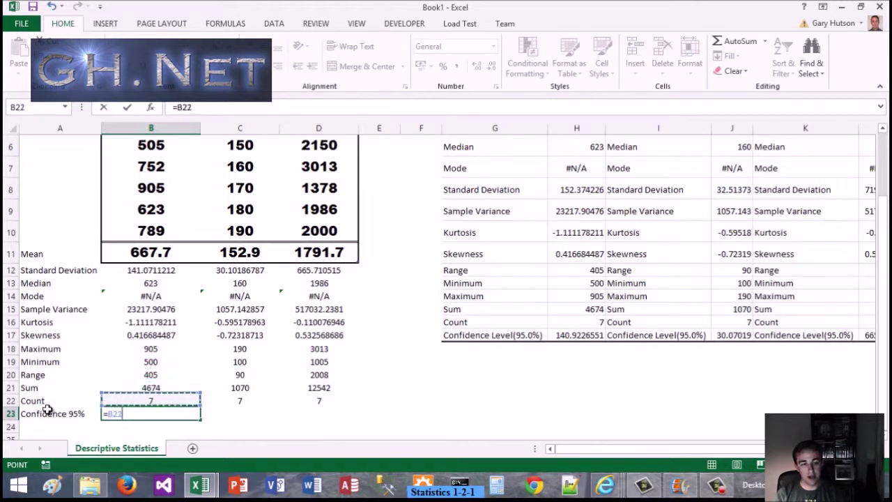
{"action": "key", "text": "Up"}
{"action": "key", "text": "Up"}
{"action": "key", "text": "Up"}
{"action": "key", "text": "Up"}
{"action": "key", "text": "Up"}
{"action": "key", "text": "Up"}
{"action": "key", "text": "Up"}
{"action": "key", "text": "Up"}
{"action": "key", "text": "Up"}
{"action": "key", "text": "Up"}
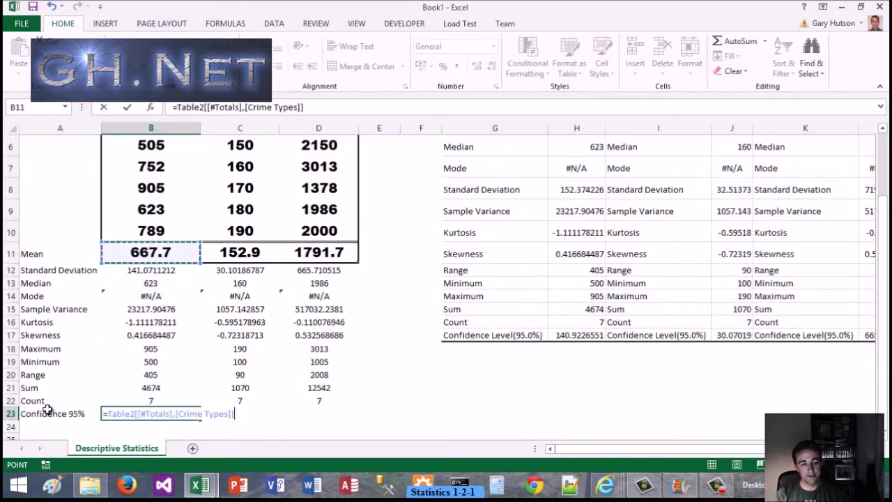
{"action": "type", "text": "+CON"}
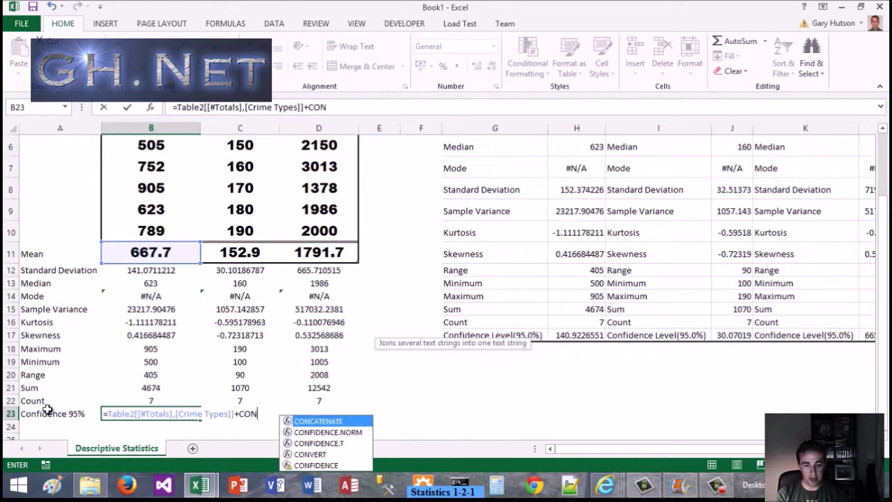
{"action": "type", "text": "F"}
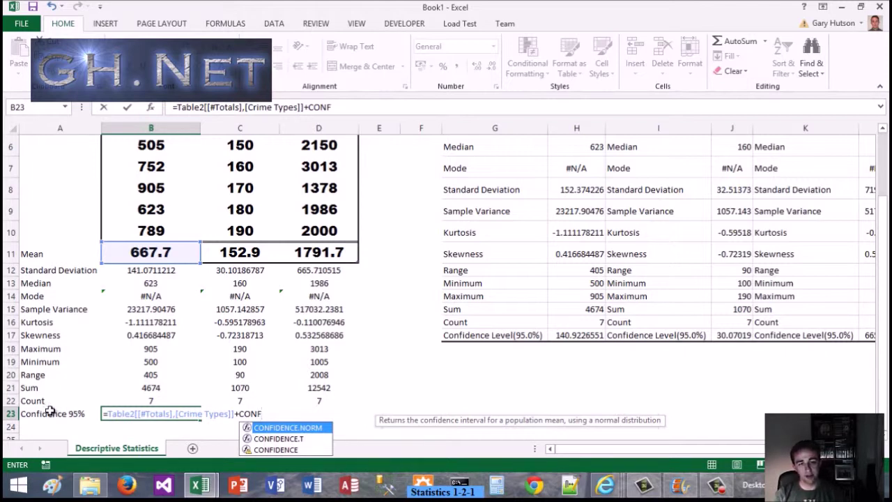
{"action": "scroll", "coordinate": [50, 411], "scroll_direction": "up", "scroll_amount": 1}
{"action": "scroll", "coordinate": [51, 411], "scroll_direction": "down", "scroll_amount": 1}
{"action": "scroll", "coordinate": [103, 392], "scroll_direction": "down", "scroll_amount": 1}
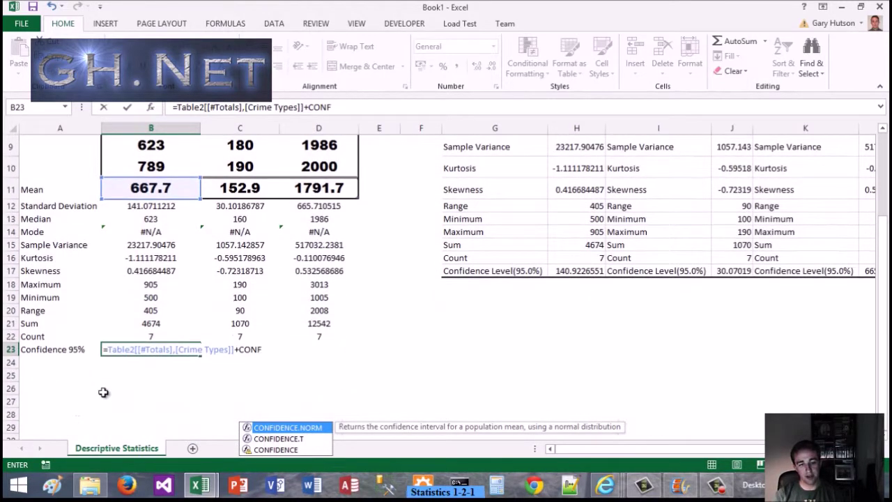
{"action": "key", "text": "Down"}
{"action": "key", "text": "Down"}
{"action": "key", "text": "Tab"}
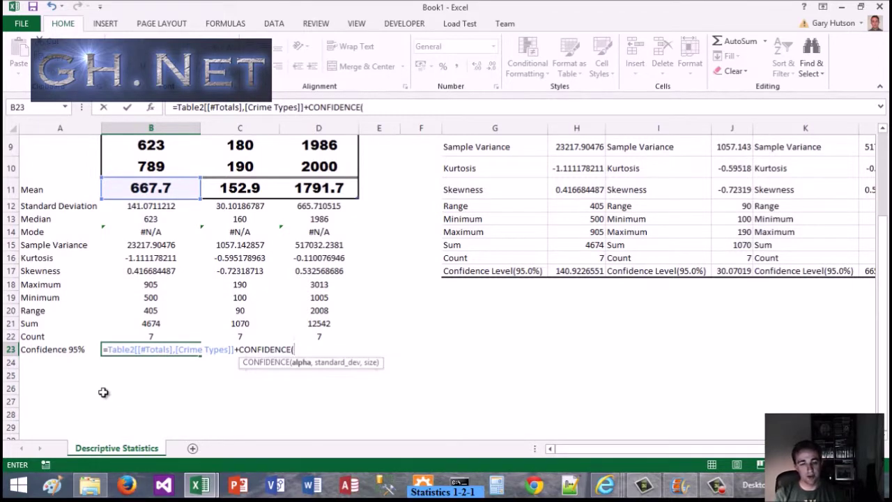
- Give CONFIDENCE the arguments 0.05, standard deviation B12 and count B22, and close the formula
{"action": "type", "text": "0.05,"}
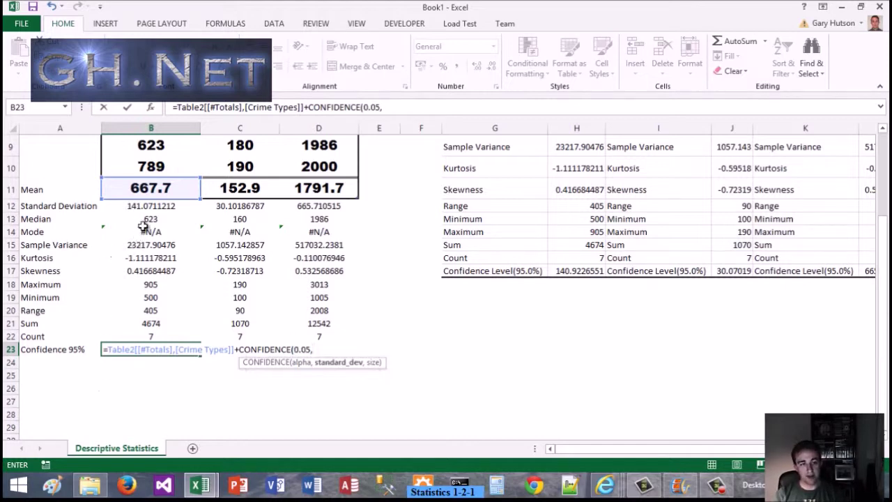
{"action": "left_click", "coordinate": [151, 207]}
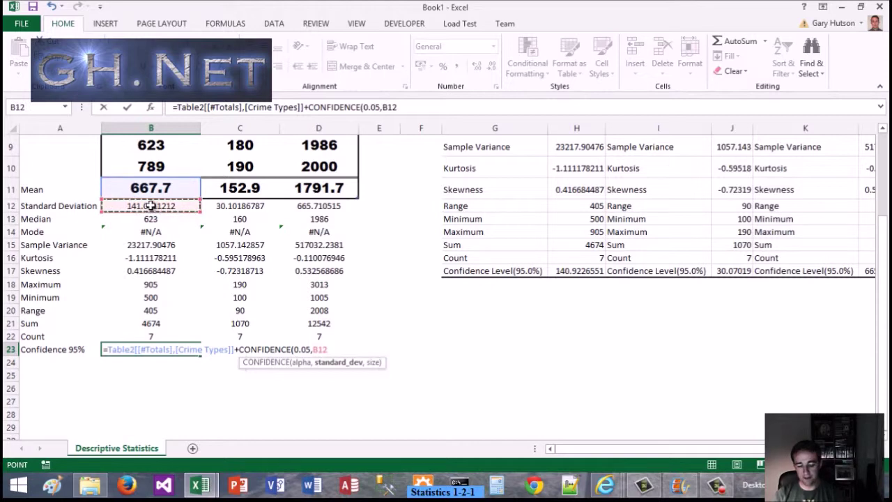
{"action": "type", "text": ","}
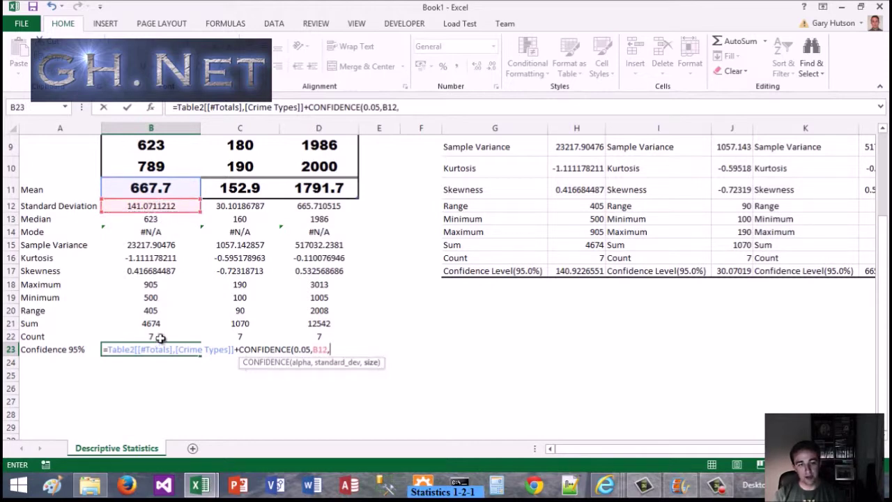
{"action": "left_click", "coordinate": [168, 336]}
{"action": "key", "text": "Return"}
{"action": "key", "text": "Return"}
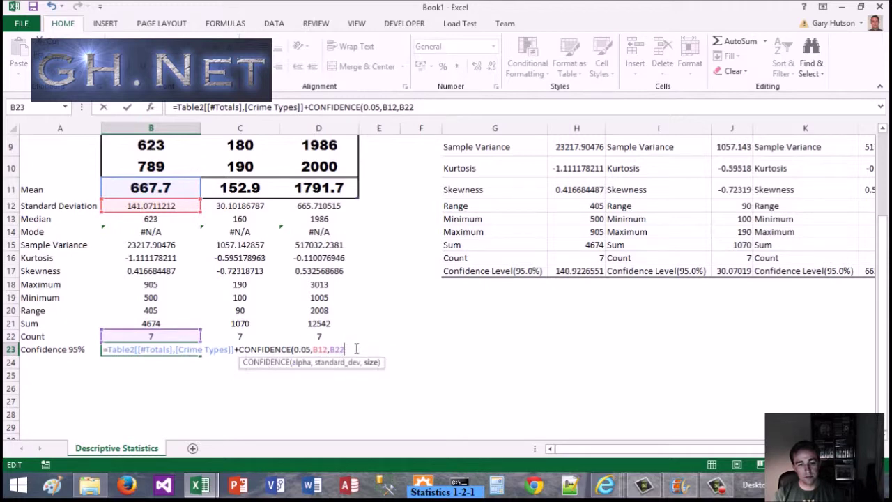
{"action": "type", "text": ")"}
{"action": "key", "text": "Return"}
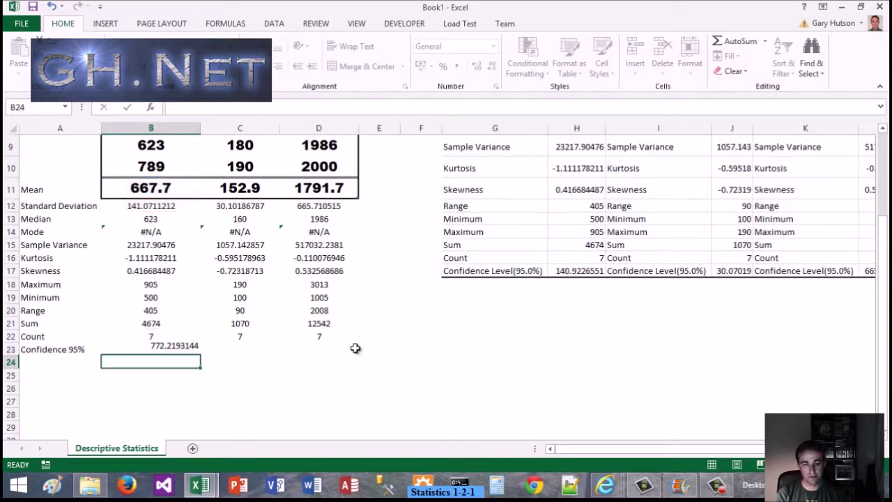
- Review the B23 formula, leaving its result of 772.2193144 unchanged
{"action": "double_click", "coordinate": [136, 349]}
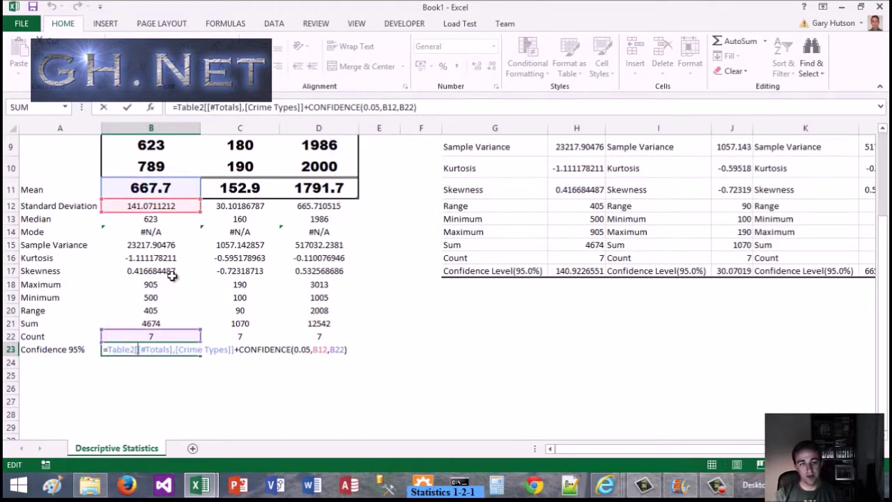
{"action": "key", "text": "Return"}
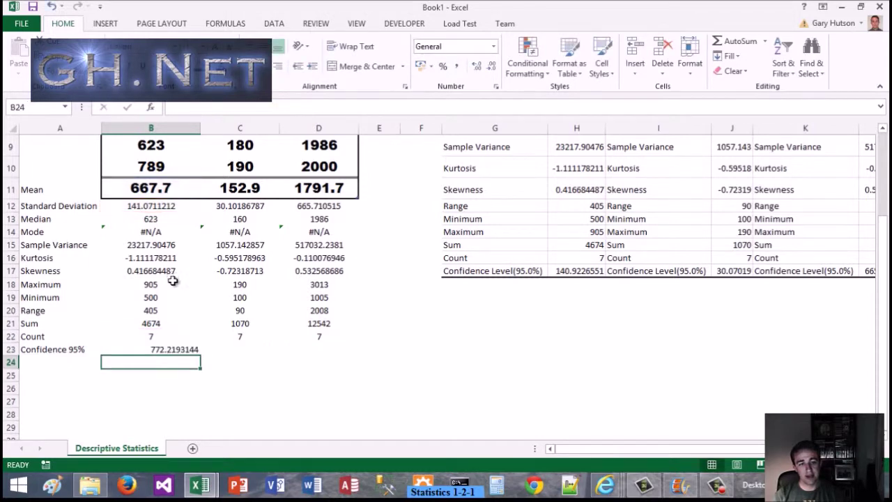
{"action": "left_click", "coordinate": [163, 349]}
{"action": "scroll", "coordinate": [258, 330], "scroll_direction": "up", "scroll_amount": 2}
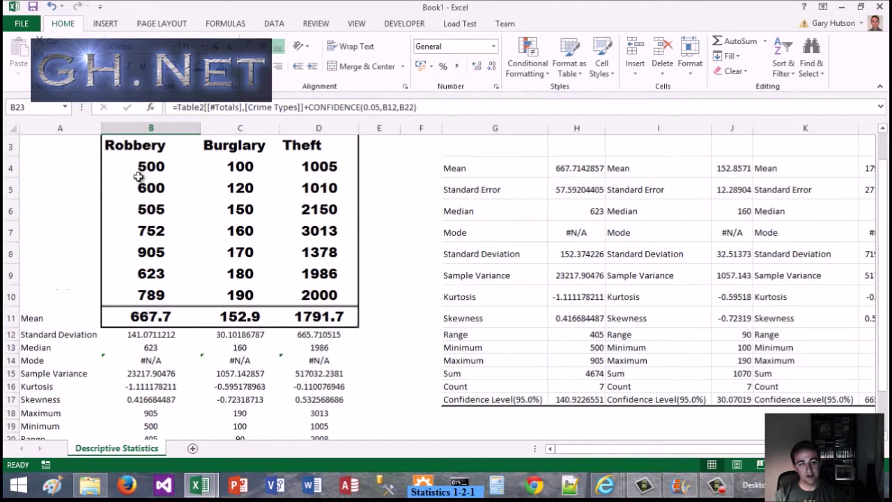
{"action": "scroll", "coordinate": [134, 254], "scroll_direction": "down", "scroll_amount": 3}
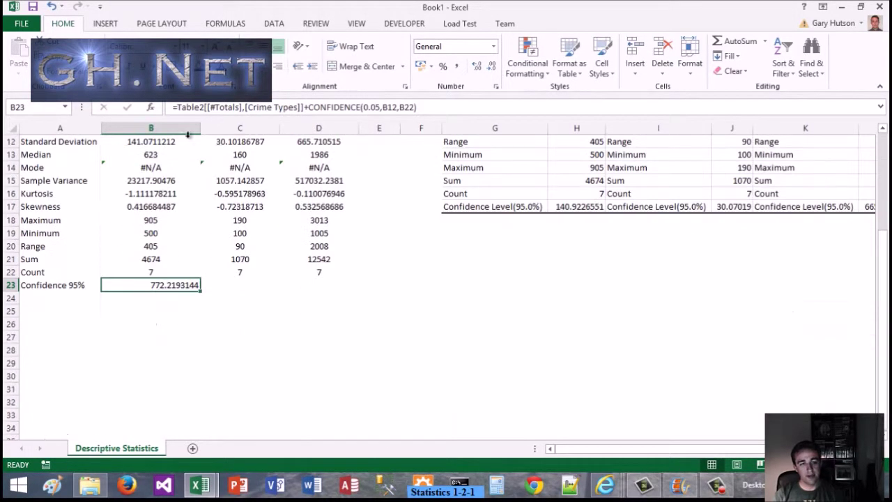
{"action": "left_click", "coordinate": [304, 339]}
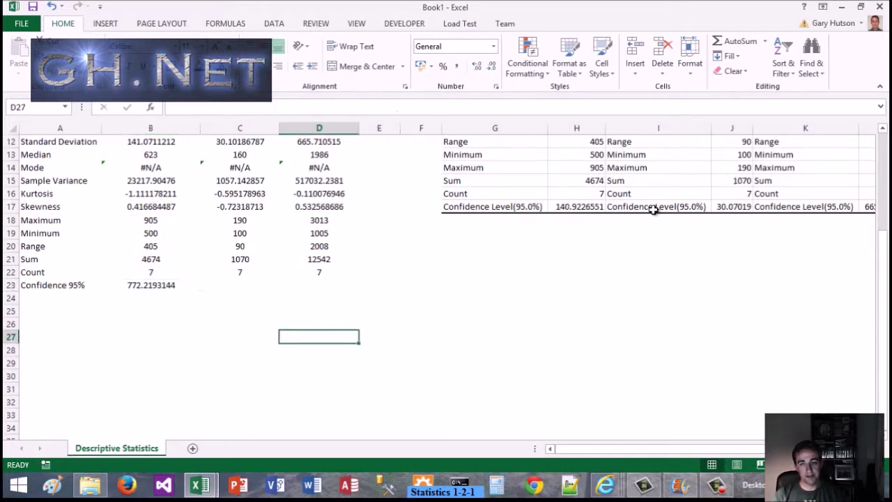
{"action": "left_click", "coordinate": [604, 207]}
- Label cell A24 'Confidence'
{"action": "left_click", "coordinate": [41, 294]}
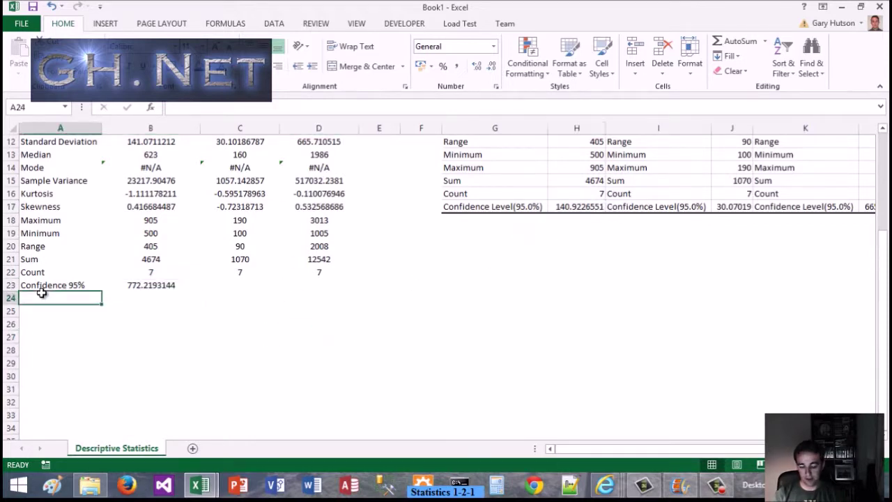
{"action": "type", "text": "Confidence"}
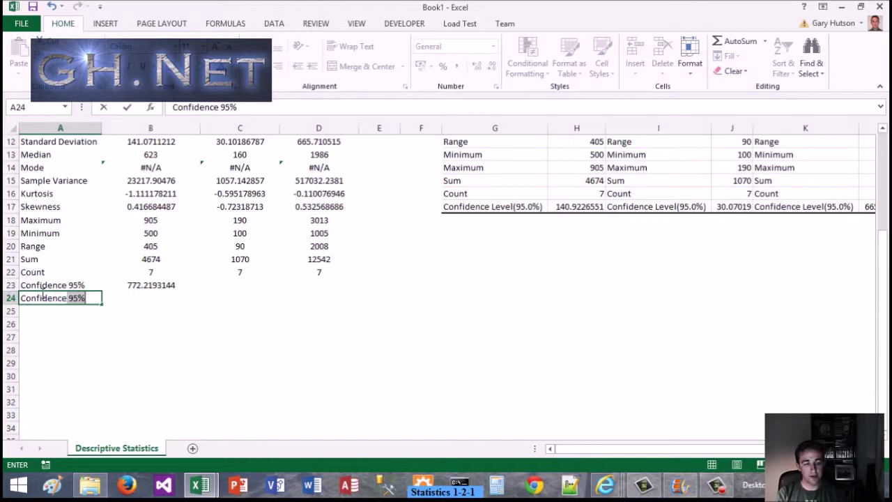
{"action": "key", "text": "BackSpace"}
{"action": "key", "text": "Tab"}
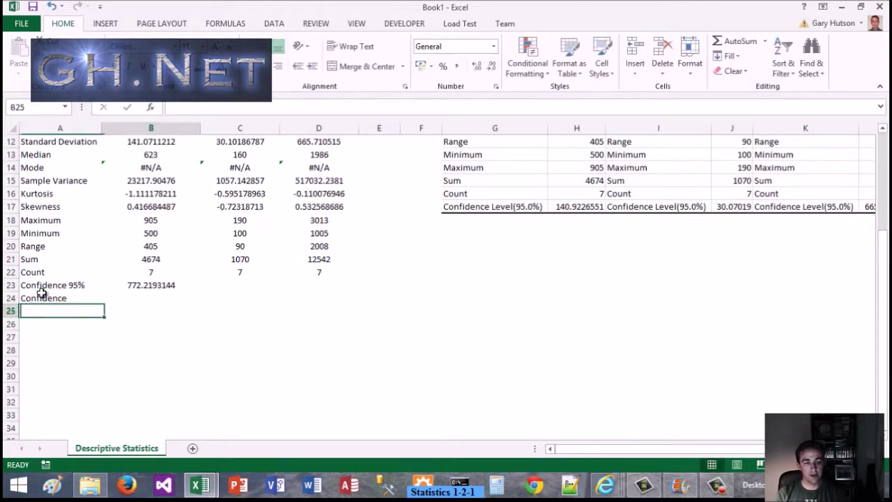
- Enter =CONFIDENCE(0.05,B12,B22) in B24 using the Robbery standard deviation and count
{"action": "type", "text": "=COMF"}
{"action": "key", "text": "BackSpace"}
{"action": "key", "text": "BackSpace"}
{"action": "type", "text": "NF"}
{"action": "key", "text": "Down"}
{"action": "key", "text": "Down"}
{"action": "key", "text": "Tab"}
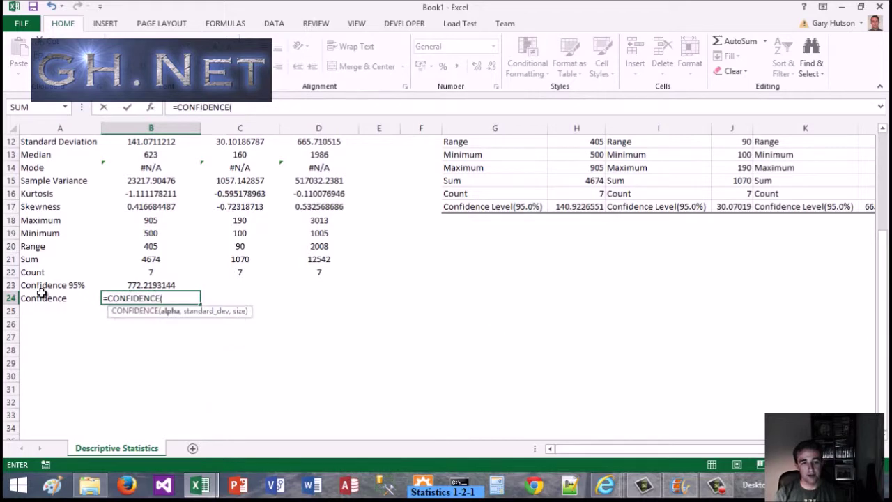
{"action": "scroll", "coordinate": [58, 271], "scroll_direction": "up", "scroll_amount": 2}
{"action": "scroll", "coordinate": [58, 270], "scroll_direction": "down", "scroll_amount": 1}
{"action": "type", "text": "0.0"}
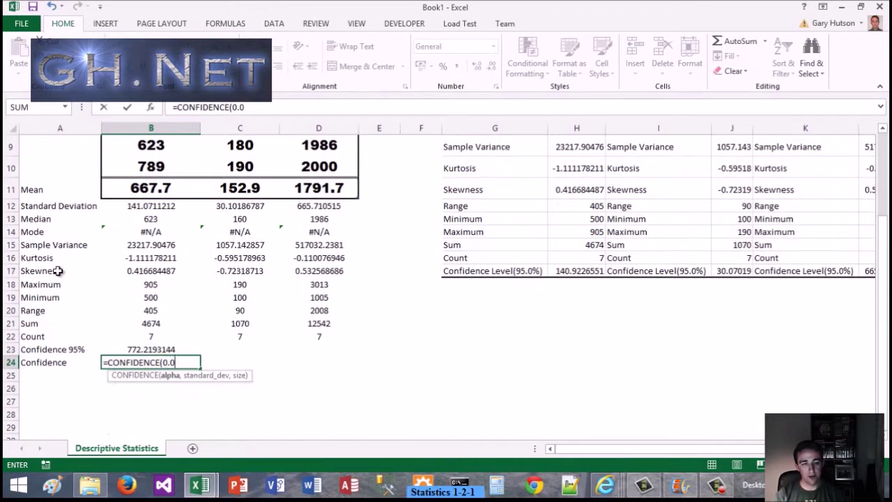
{"action": "type", "text": "5,"}
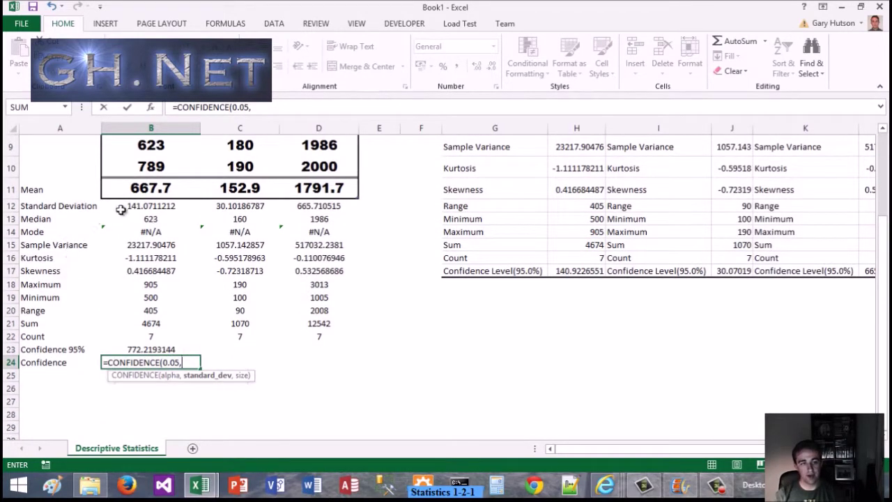
{"action": "left_click", "coordinate": [148, 206]}
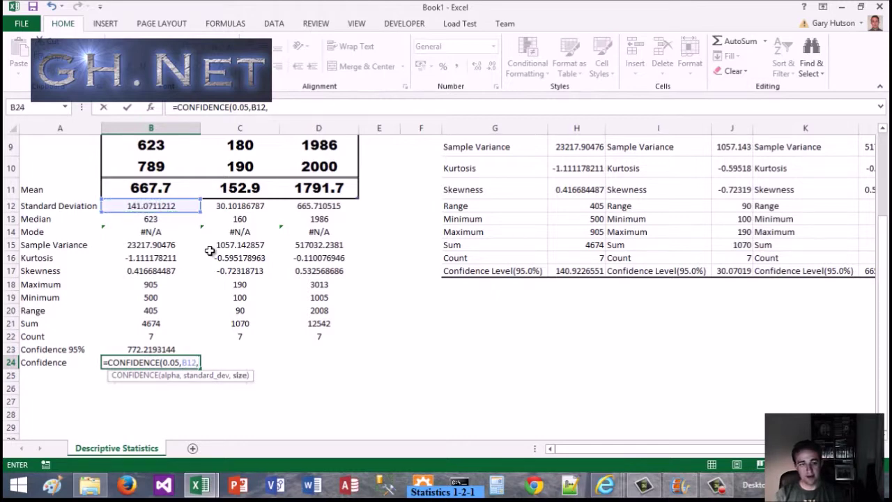
{"action": "left_click", "coordinate": [164, 339]}
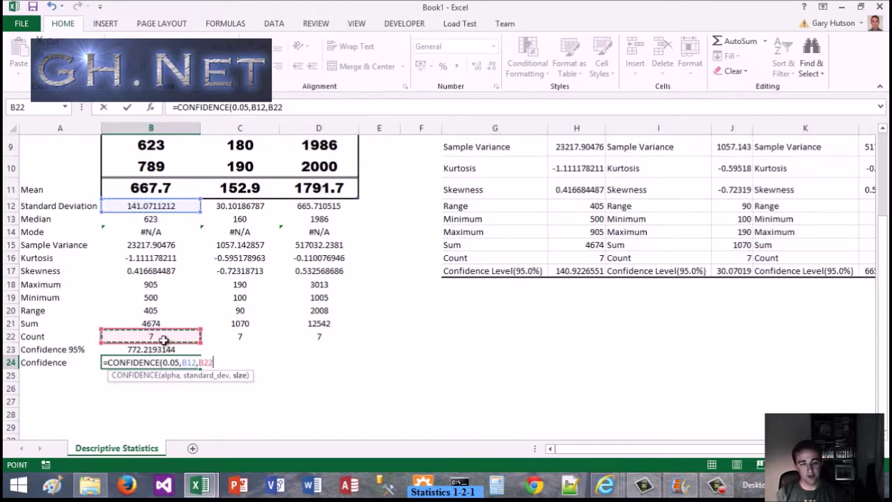
{"action": "key", "text": "Return"}
- Change the B24 formula's function to CONFIDENCE.T
{"action": "left_click", "coordinate": [132, 358]}
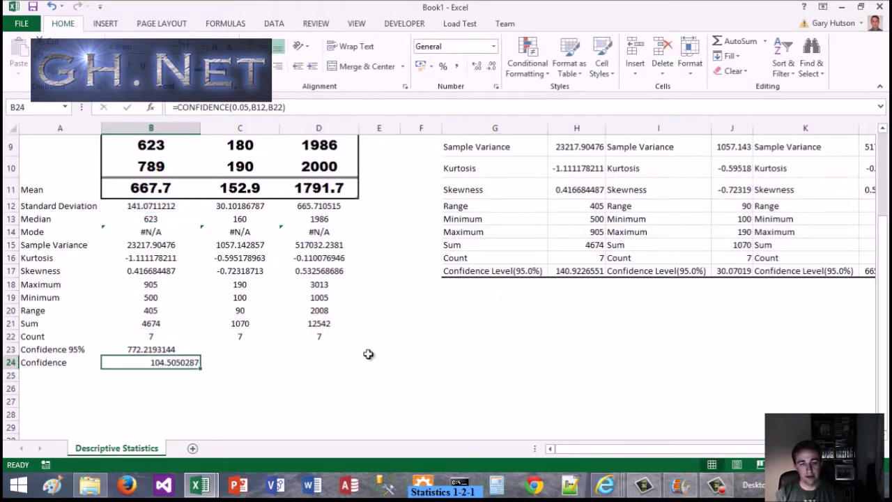
{"action": "left_click", "coordinate": [571, 270]}
{"action": "left_click", "coordinate": [180, 363]}
{"action": "double_click", "coordinate": [180, 363]}
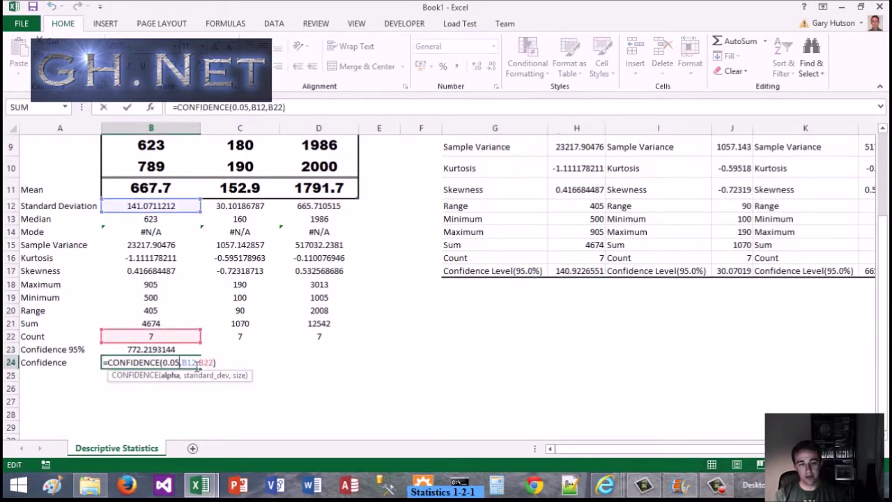
{"action": "left_click", "coordinate": [161, 362]}
{"action": "type", "text": "."}
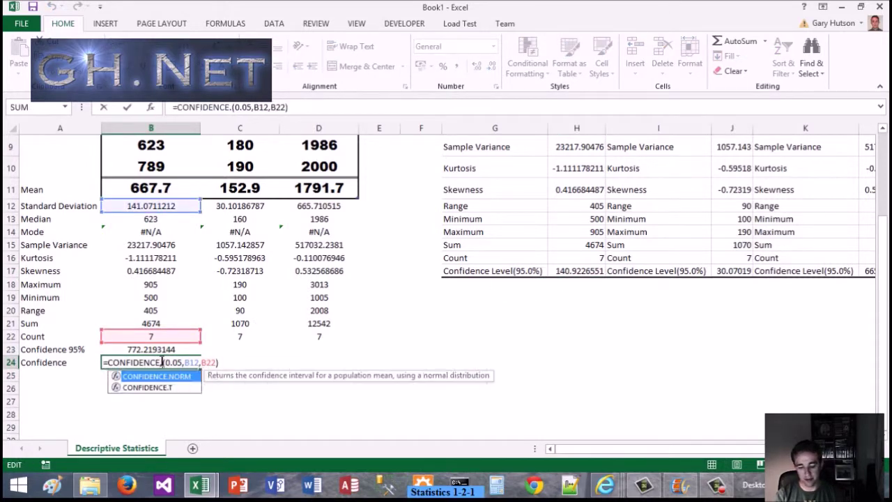
{"action": "type", "text": "t"}
{"action": "key", "text": "Return"}
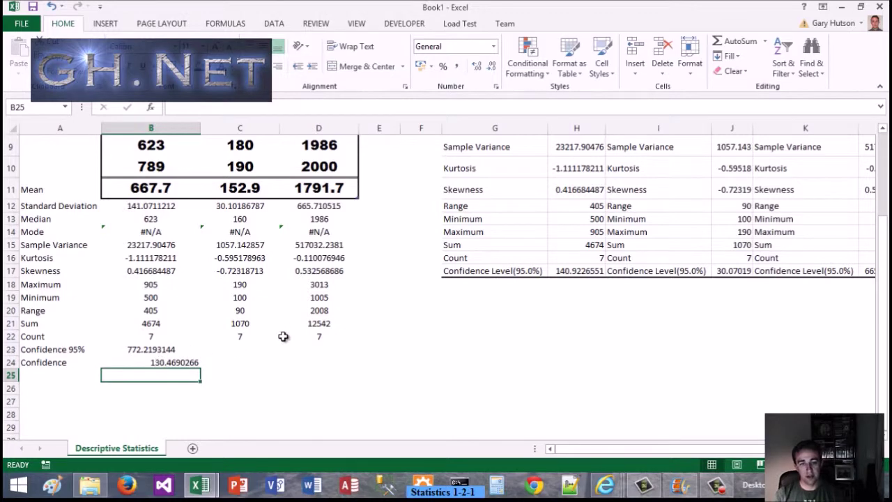
- Correct B24 to CONFIDENCE.NORM (104.5050287) and compare it with the ToolPak confidence level
{"action": "left_click", "coordinate": [161, 362]}
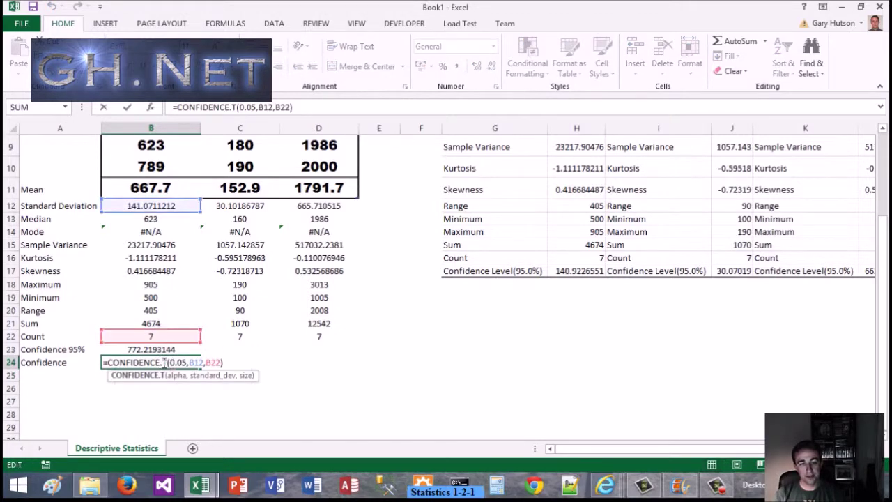
{"action": "key", "text": "BackSpace"}
{"action": "type", "text": "n"}
{"action": "key", "text": "Return"}
{"action": "left_click", "coordinate": [162, 362]}
{"action": "double_click", "coordinate": [168, 362]}
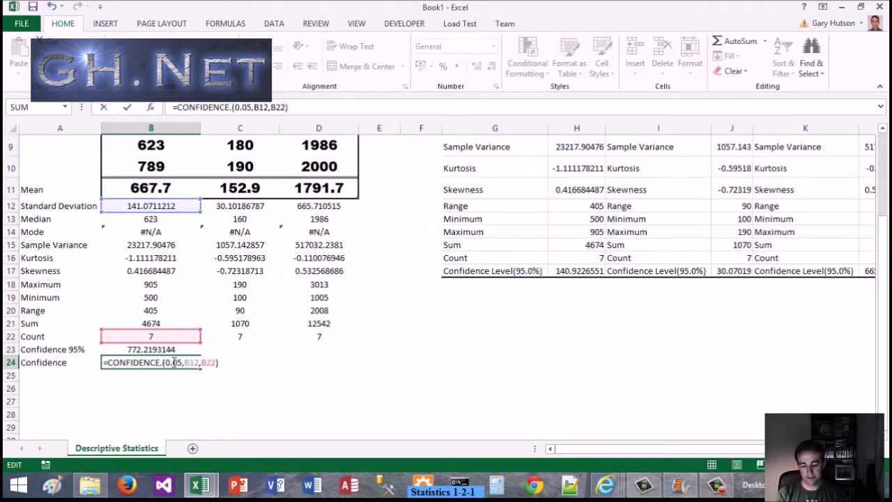
{"action": "type", "text": "orm"}
{"action": "key", "text": "Return"}
{"action": "key", "text": "Return"}
{"action": "left_click", "coordinate": [175, 362]}
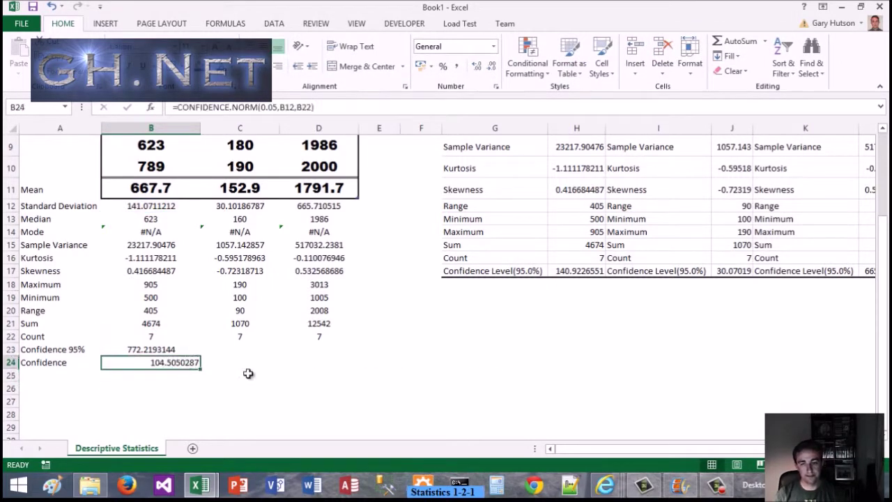
{"action": "left_click", "coordinate": [591, 269]}
{"action": "left_click", "coordinate": [718, 271]}
- Fill B24's confidence formula across to C24 and D24 and check C24's references
{"action": "left_click", "coordinate": [583, 269]}
{"action": "left_click", "coordinate": [146, 359]}
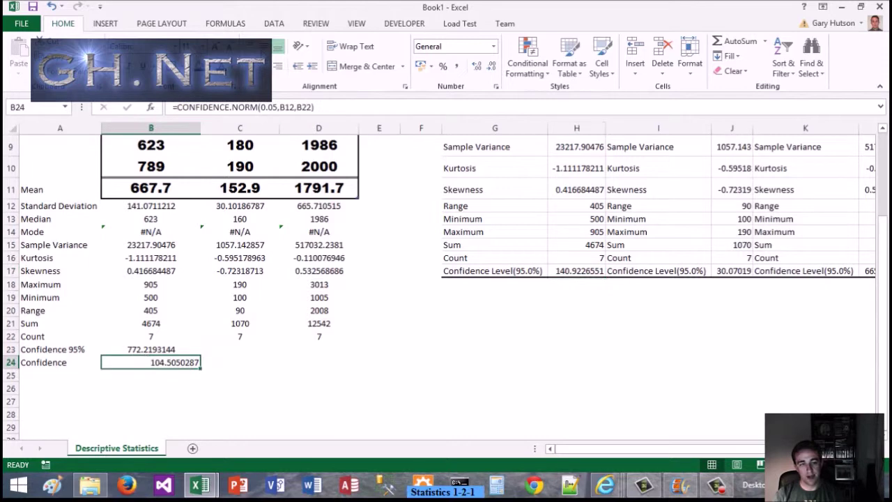
{"action": "left_click", "coordinate": [265, 362]}
{"action": "left_click", "coordinate": [163, 351]}
{"action": "left_click", "coordinate": [171, 364]}
{"action": "left_click_drag", "start_coordinate": [201, 369], "coordinate": [352, 368]}
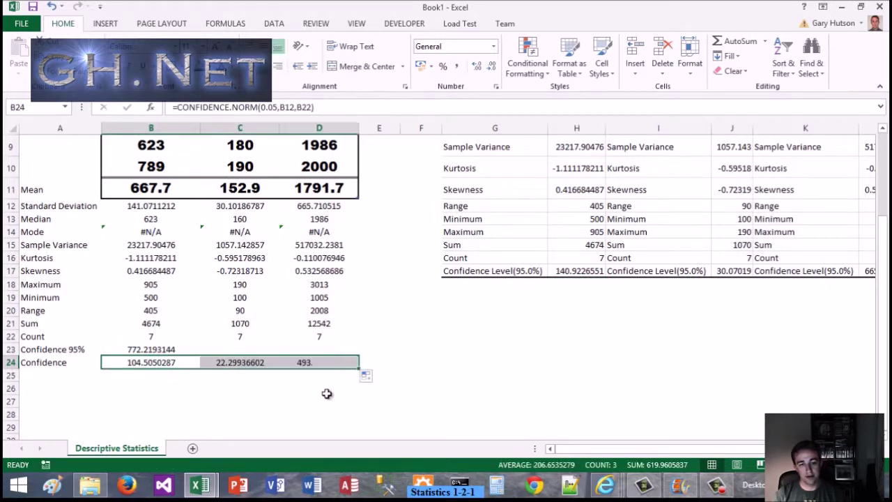
{"action": "left_click", "coordinate": [327, 392]}
{"action": "left_click", "coordinate": [233, 363]}
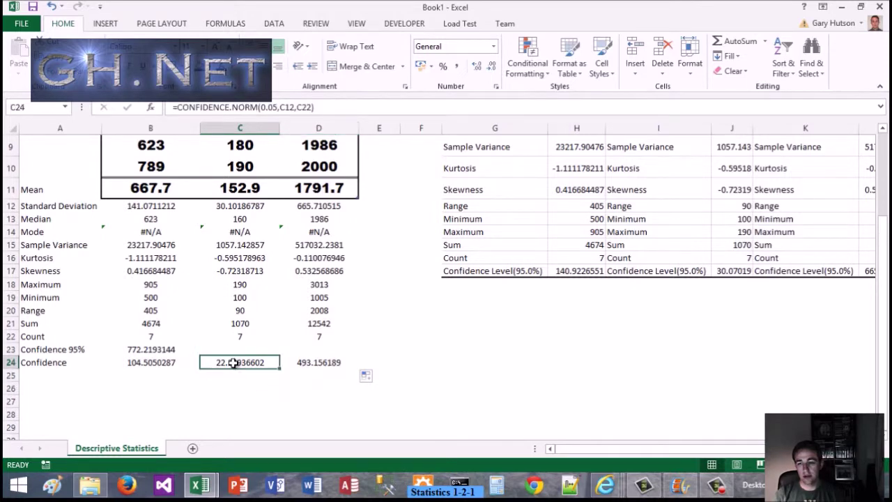
{"action": "double_click", "coordinate": [235, 363]}
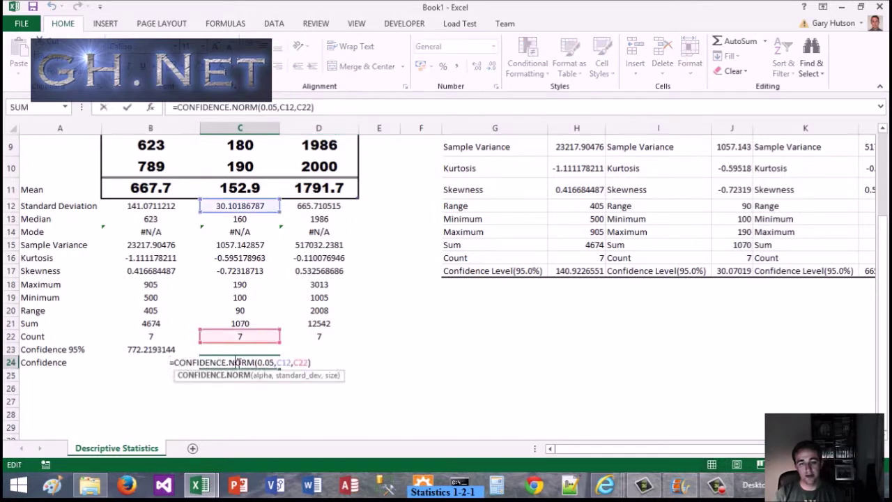
{"action": "key", "text": "Return"}
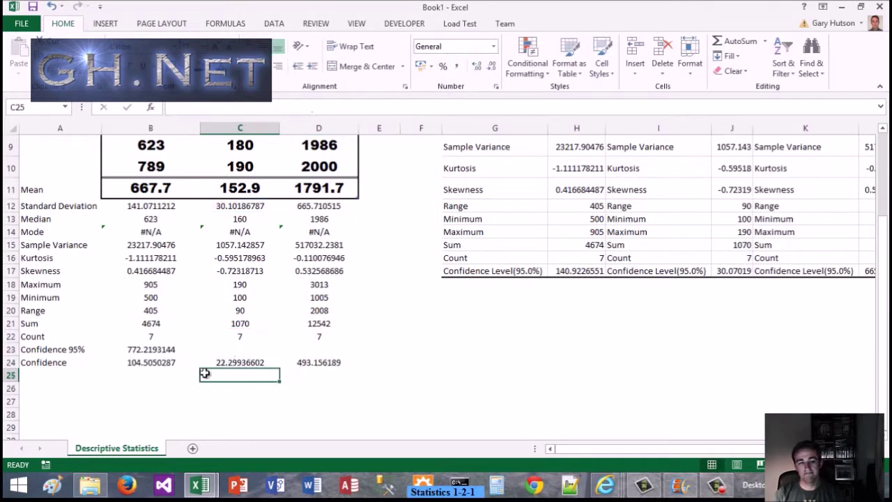
- Clear the Confidence row results in B24:D25
{"action": "left_click", "coordinate": [149, 356]}
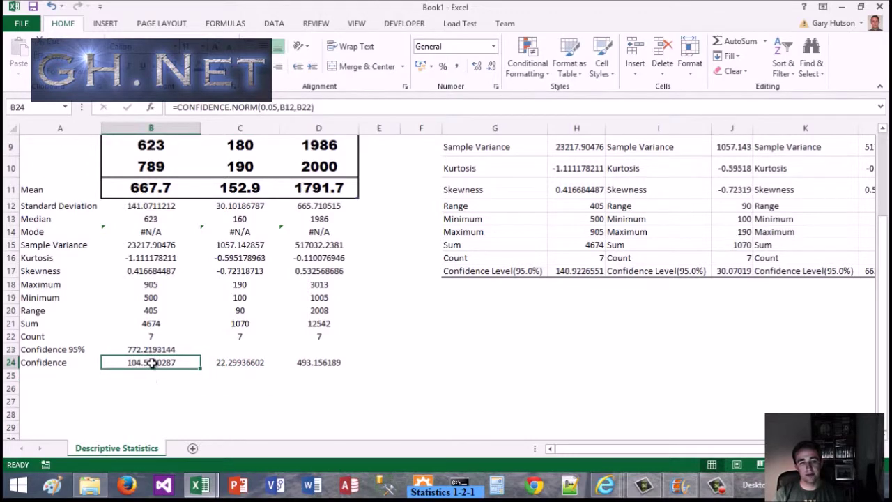
{"action": "left_click_drag", "start_coordinate": [145, 363], "coordinate": [321, 370]}
{"action": "key", "text": "Delete"}
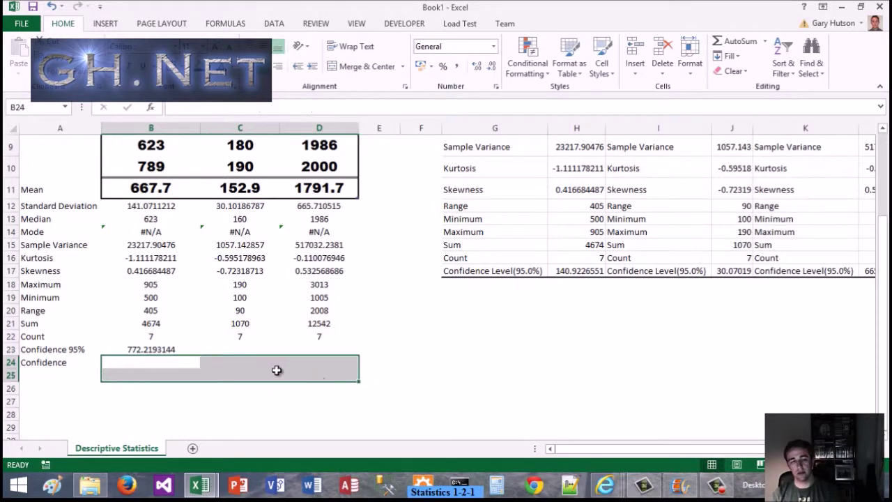
{"action": "left_click", "coordinate": [268, 374]}
- Fill B23's Confidence 95% formula to C23 and D23 (175.1565089, 2284.870475)
{"action": "left_click", "coordinate": [177, 349]}
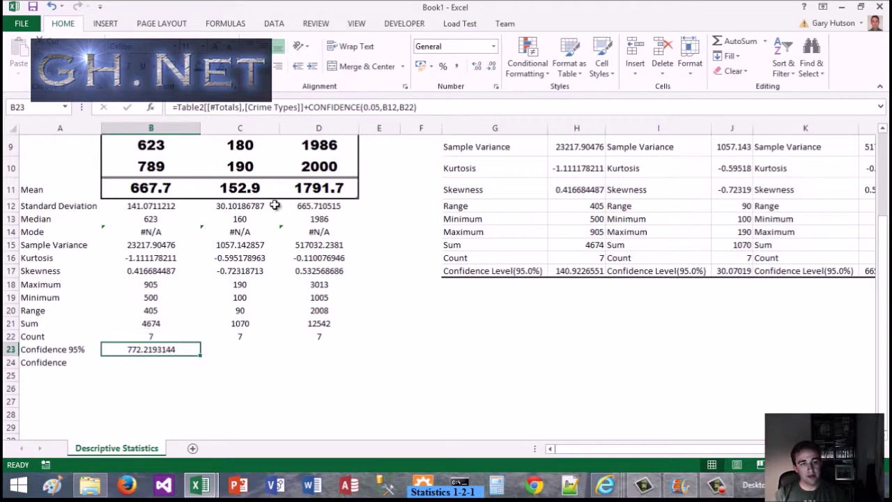
{"action": "left_click", "coordinate": [348, 101]}
{"action": "key", "text": "Home"}
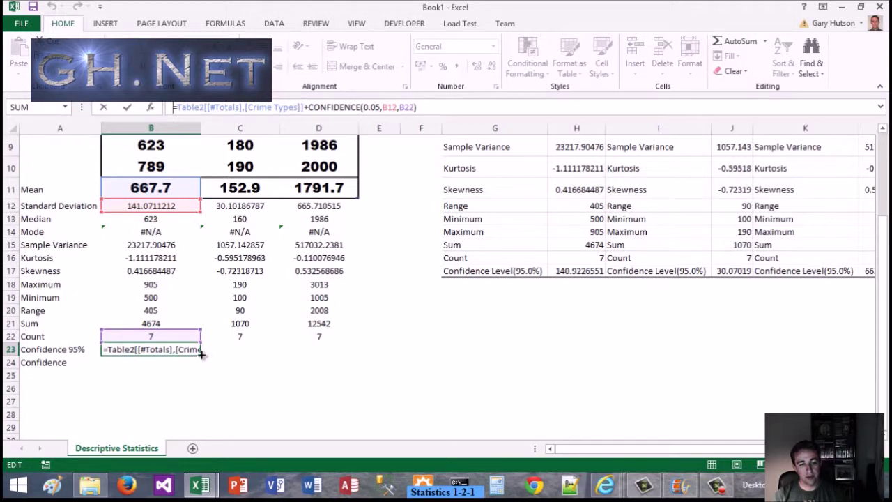
{"action": "type", "text": "="}
{"action": "left_click", "coordinate": [315, 389]}
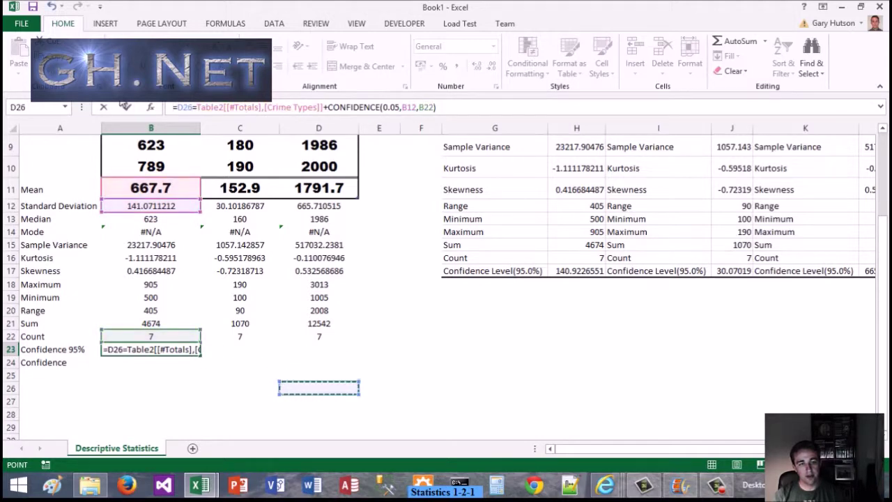
{"action": "left_click", "coordinate": [103, 107]}
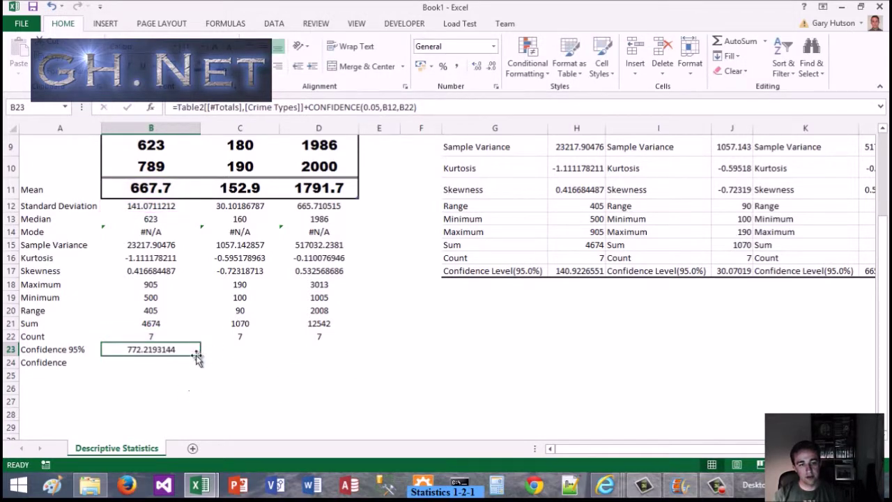
{"action": "left_click_drag", "start_coordinate": [197, 356], "coordinate": [339, 358]}
{"action": "left_click", "coordinate": [77, 368]}
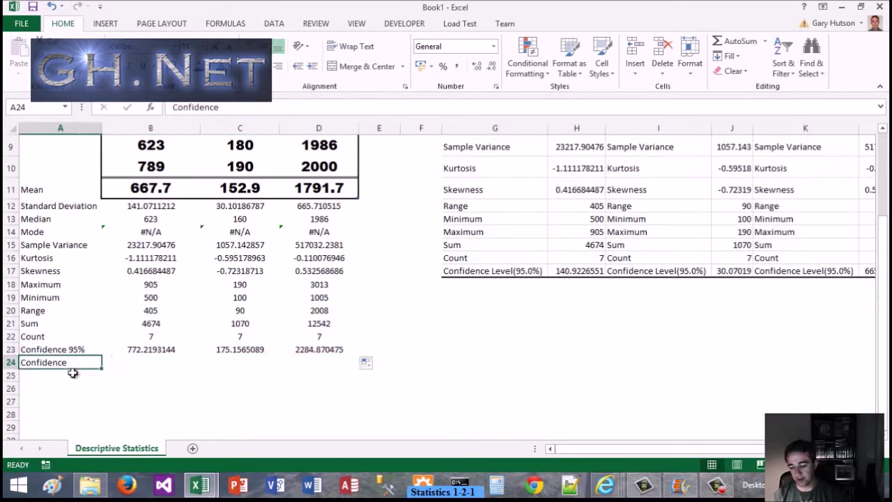
- Relabel A23 'Confidence 95% - Upper' and A24 'Confidence 95% - Lower', widening column A
{"action": "key", "text": "Delete"}
{"action": "left_click", "coordinate": [85, 349]}
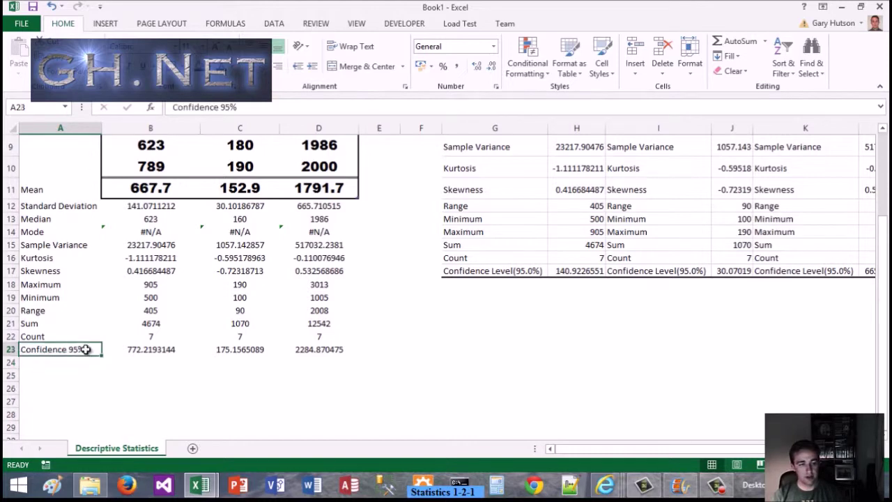
{"action": "double_click", "coordinate": [92, 349]}
{"action": "type", "text": "- Upper"}
{"action": "key", "text": "Return"}
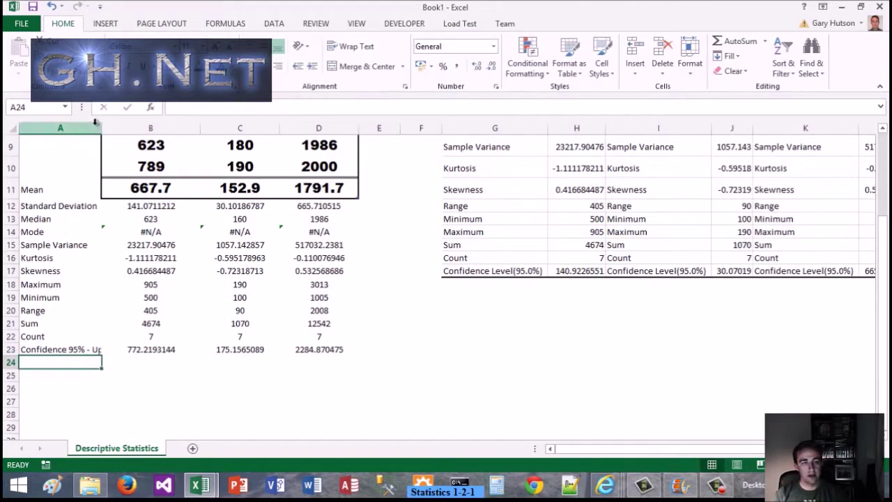
{"action": "double_click", "coordinate": [101, 128]}
{"action": "type", "text": "Confidence"}
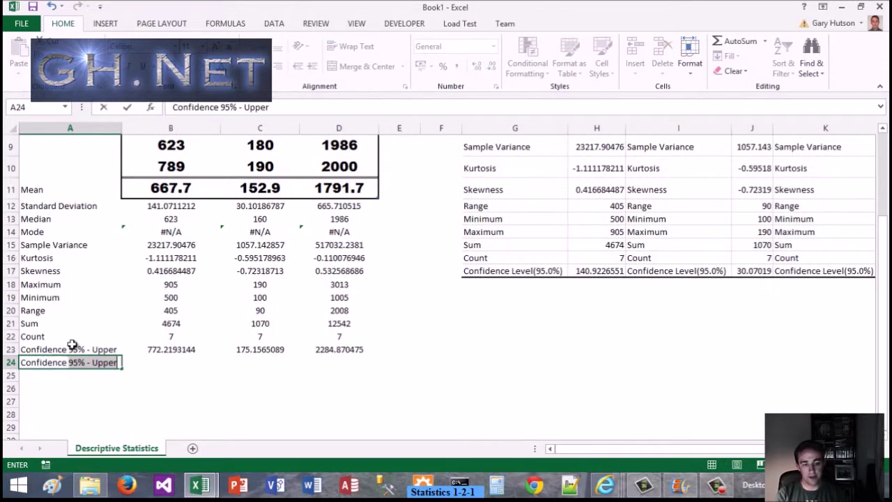
{"action": "type", "text": "Lower"}
{"action": "key", "text": "Return"}
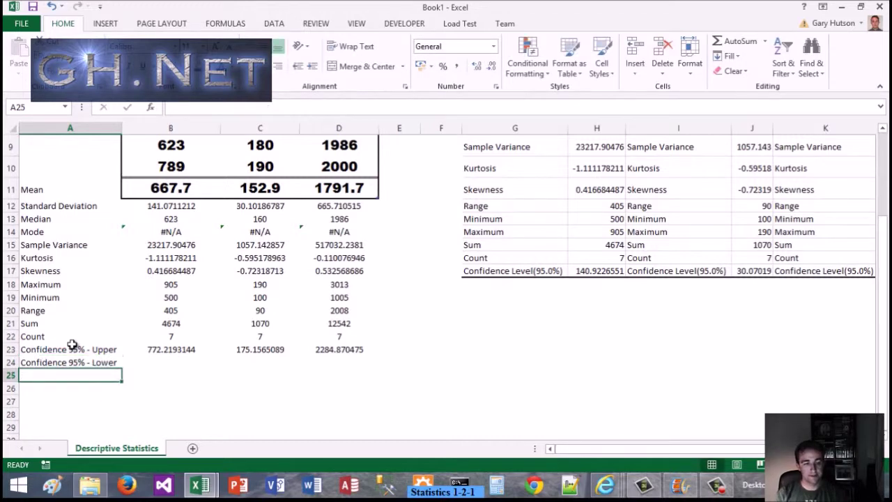
- Begin the B24 lower-bound formula as the B11 mean minus CONFIDENCE
{"action": "key", "text": "Right"}
{"action": "key", "text": "Up"}
{"action": "type", "text": "="}
{"action": "key", "text": "Up"}
{"action": "key", "text": "Up"}
{"action": "key", "text": "Up"}
{"action": "key", "text": "Up"}
{"action": "key", "text": "Up"}
{"action": "key", "text": "Up"}
{"action": "key", "text": "Up"}
{"action": "key", "text": "Up"}
{"action": "key", "text": "Up"}
{"action": "key", "text": "Up"}
{"action": "key", "text": "Up"}
{"action": "key", "text": "Up"}
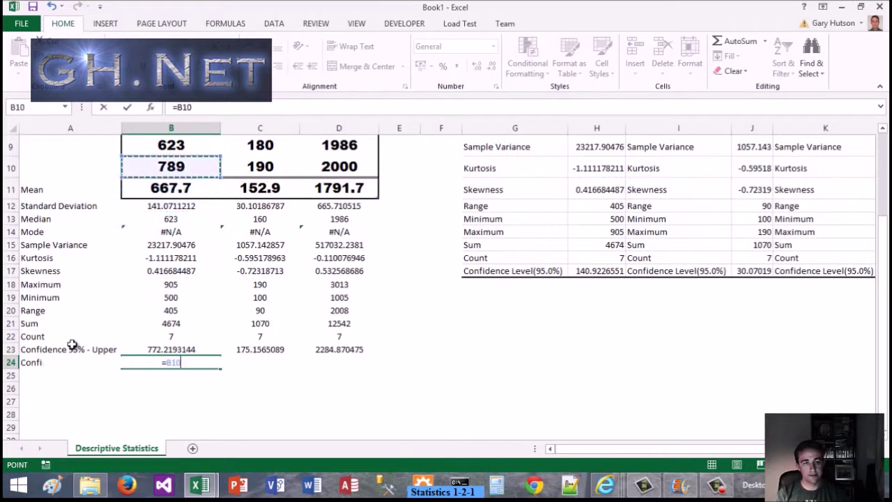
{"action": "key", "text": "Down"}
{"action": "type", "text": "-CO"}
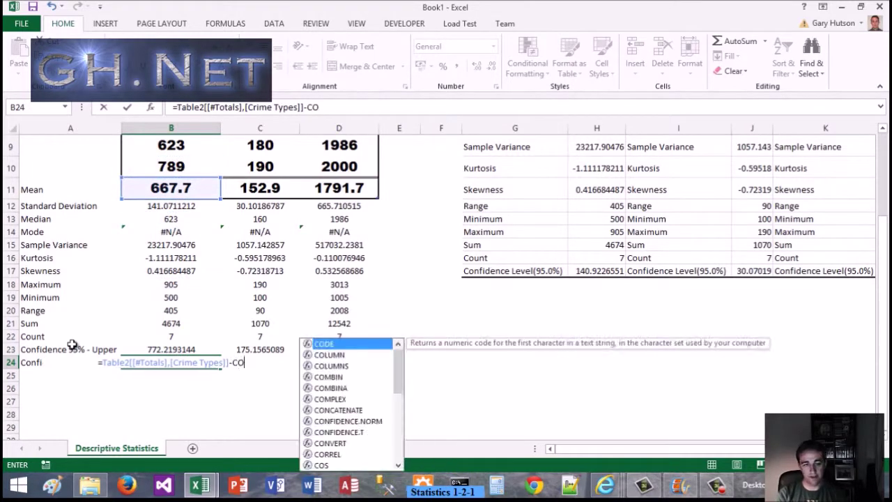
{"action": "type", "text": "N"}
{"action": "key", "text": "Down"}
{"action": "key", "text": "Down"}
{"action": "key", "text": "Down"}
{"action": "key", "text": "Down"}
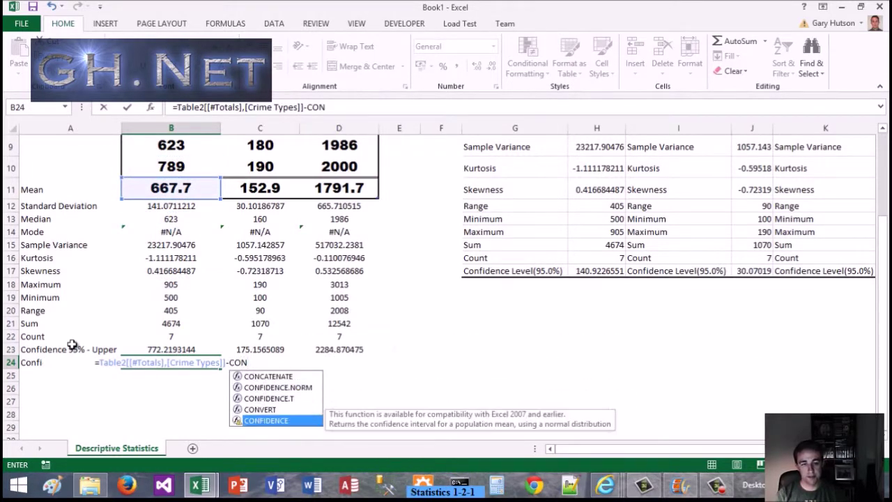
{"action": "key", "text": "Tab"}
{"action": "type", "text": "0="}
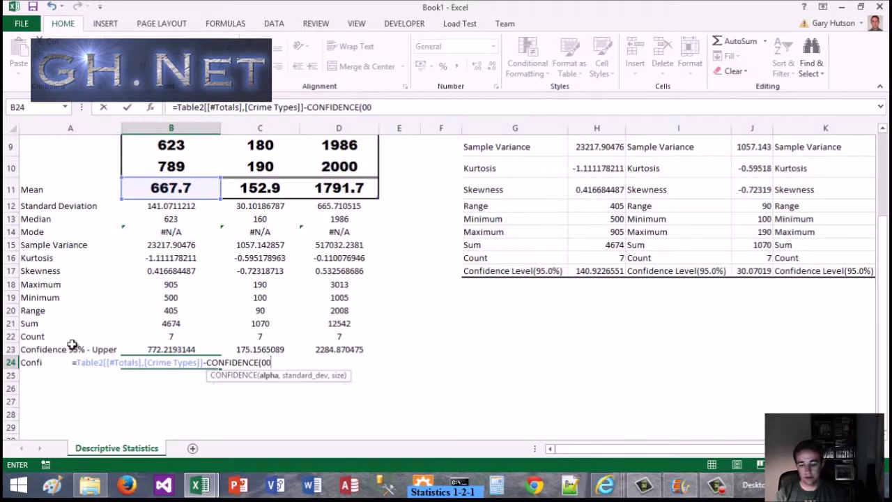
{"action": "key", "text": "BackSpace"}
- Complete B24 as =B11-CONFIDENCE(0.05,B12,B22), adding the missing closing parenthesis
{"action": "type", "text": ".05,"}
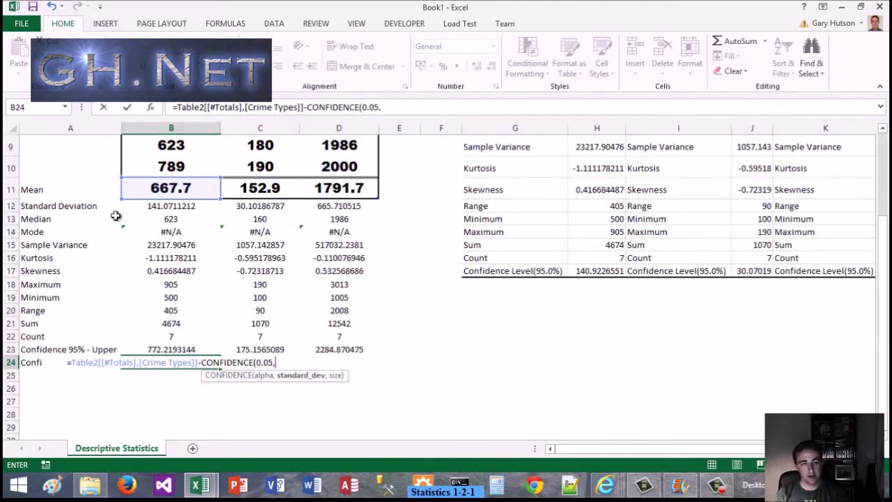
{"action": "left_click", "coordinate": [158, 211]}
{"action": "type", "text": ","}
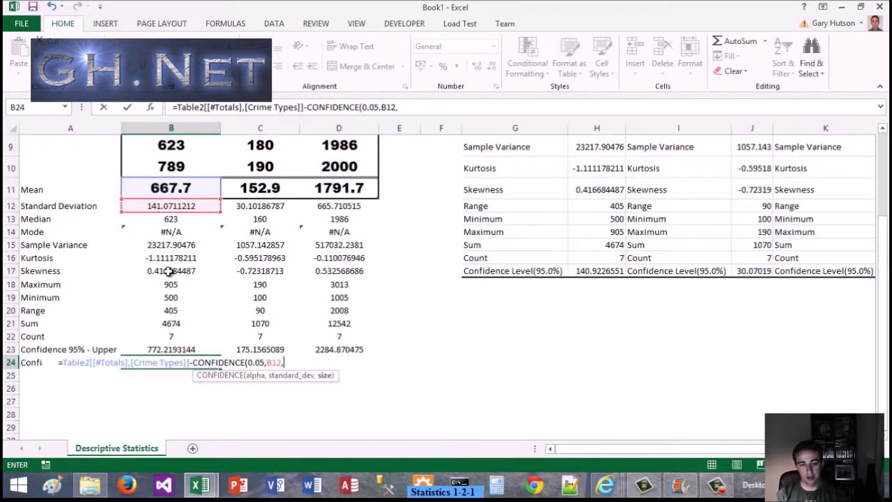
{"action": "left_click", "coordinate": [168, 335]}
{"action": "key", "text": "Return"}
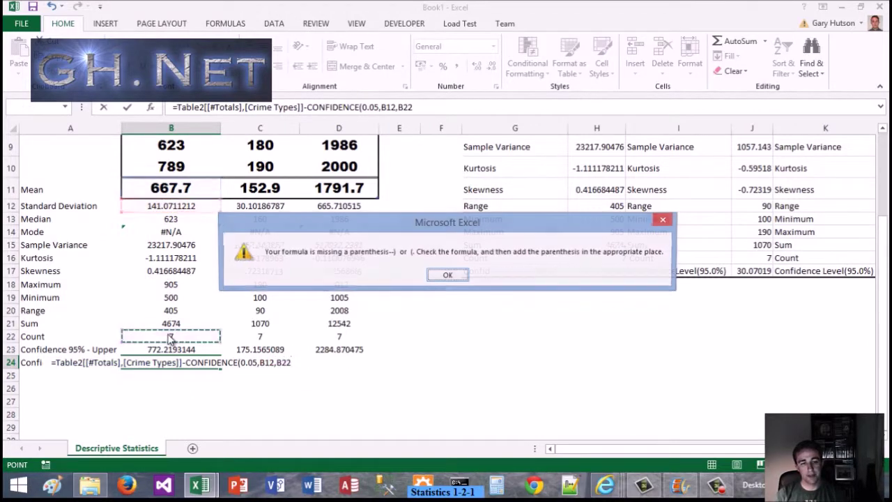
{"action": "key", "text": "Return"}
{"action": "left_click", "coordinate": [297, 357]}
{"action": "type", "text": ")"}
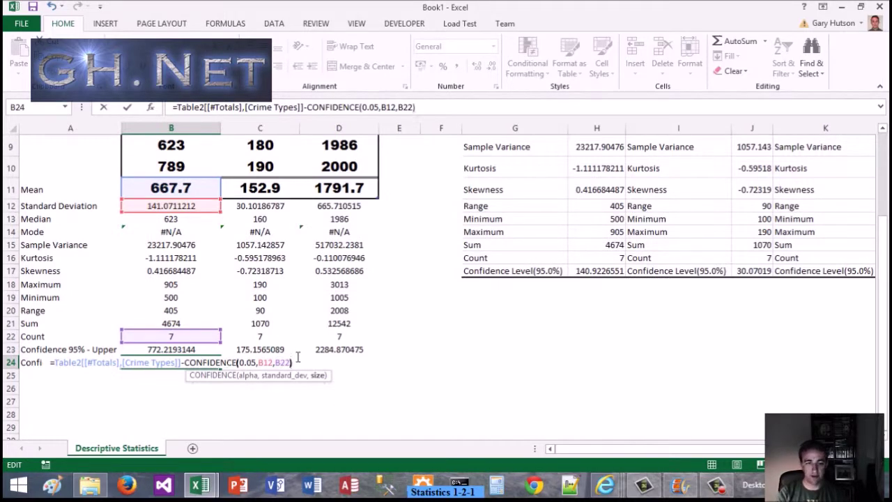
{"action": "key", "text": "Return"}
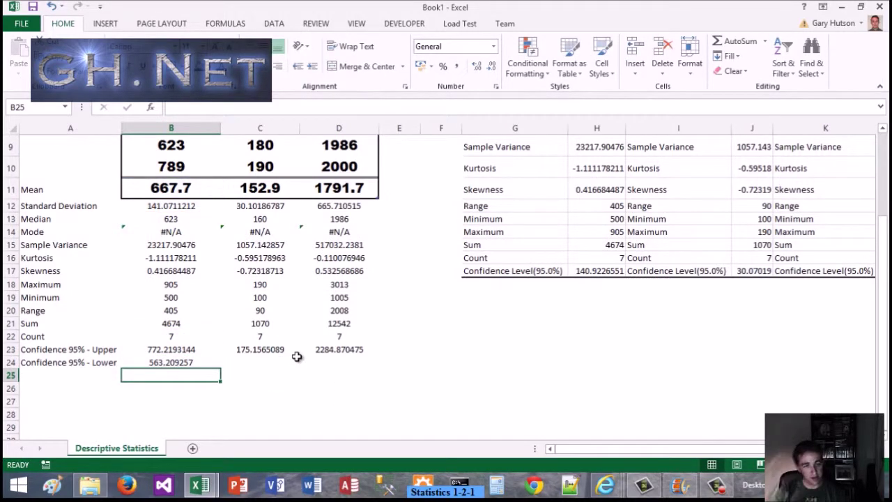
- Fill the lower-bound formula to C24 and D24 (130.5577768, 1298.558097)
{"action": "left_click", "coordinate": [193, 362]}
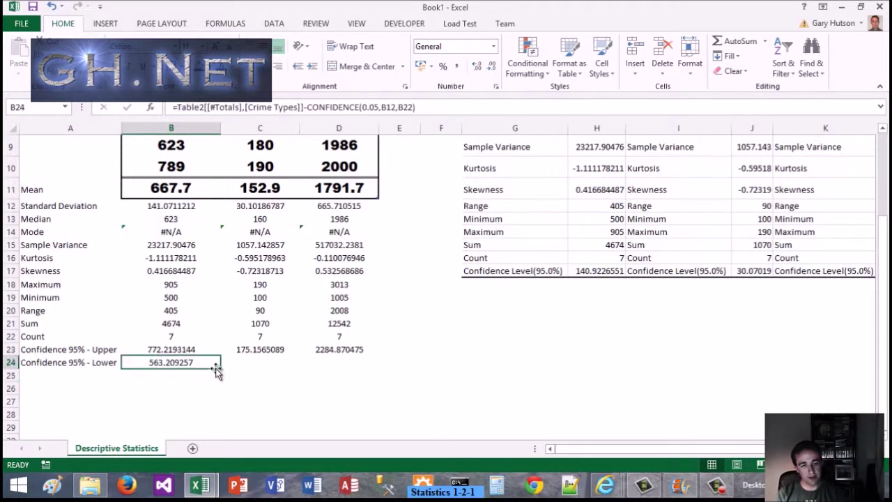
{"action": "left_click_drag", "start_coordinate": [220, 367], "coordinate": [335, 396]}
{"action": "left_click", "coordinate": [335, 397]}
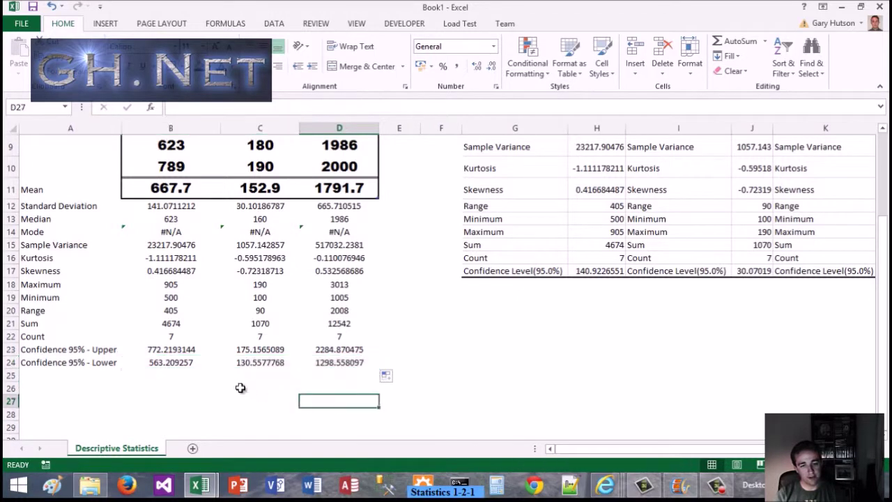
- Enter the label 'x = 500' in cell A26
{"action": "scroll", "coordinate": [219, 374], "scroll_direction": "down", "scroll_amount": 1}
{"action": "scroll", "coordinate": [105, 124], "scroll_direction": "up", "scroll_amount": 3}
{"action": "scroll", "coordinate": [280, 315], "scroll_direction": "down", "scroll_amount": 2}
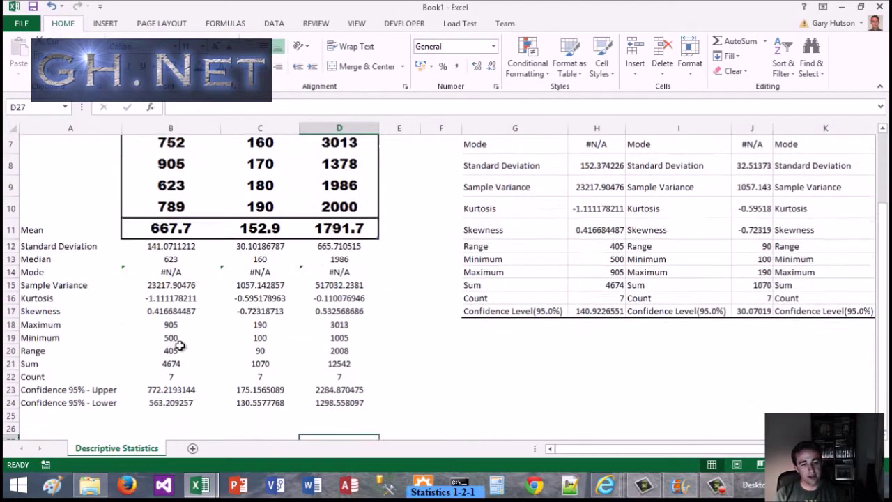
{"action": "scroll", "coordinate": [174, 342], "scroll_direction": "down", "scroll_amount": 1}
{"action": "left_click", "coordinate": [60, 368]}
{"action": "type", "text": "x"}
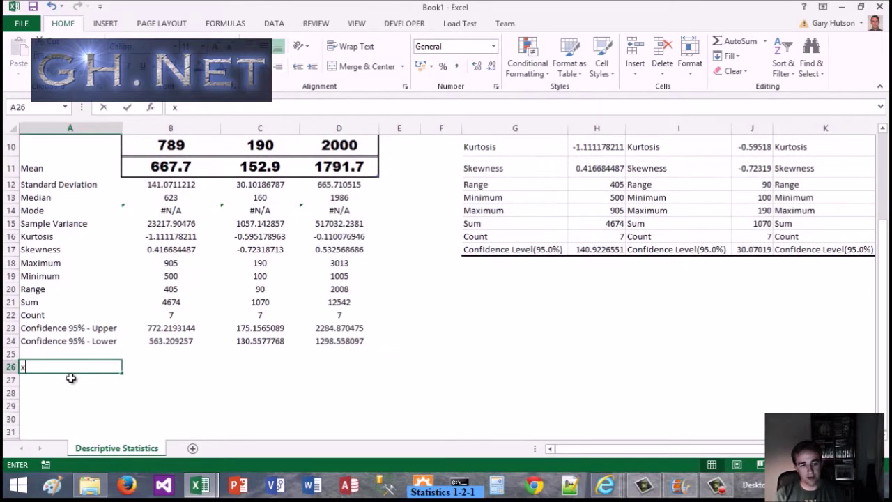
{"action": "scroll", "coordinate": [79, 369], "scroll_direction": "up", "scroll_amount": 3}
{"action": "scroll", "coordinate": [104, 326], "scroll_direction": "down", "scroll_amount": 1}
{"action": "scroll", "coordinate": [103, 326], "scroll_direction": "down", "scroll_amount": 1}
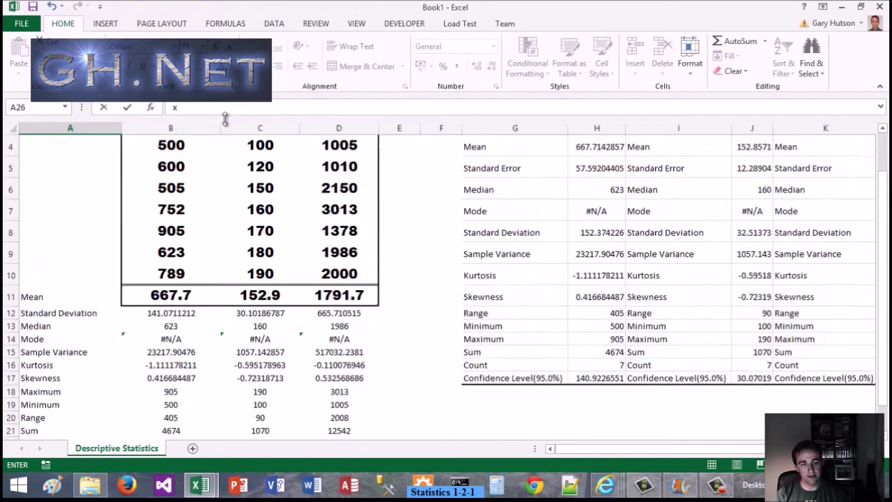
{"action": "scroll", "coordinate": [110, 279], "scroll_direction": "down", "scroll_amount": 1}
{"action": "scroll", "coordinate": [152, 367], "scroll_direction": "down", "scroll_amount": 1}
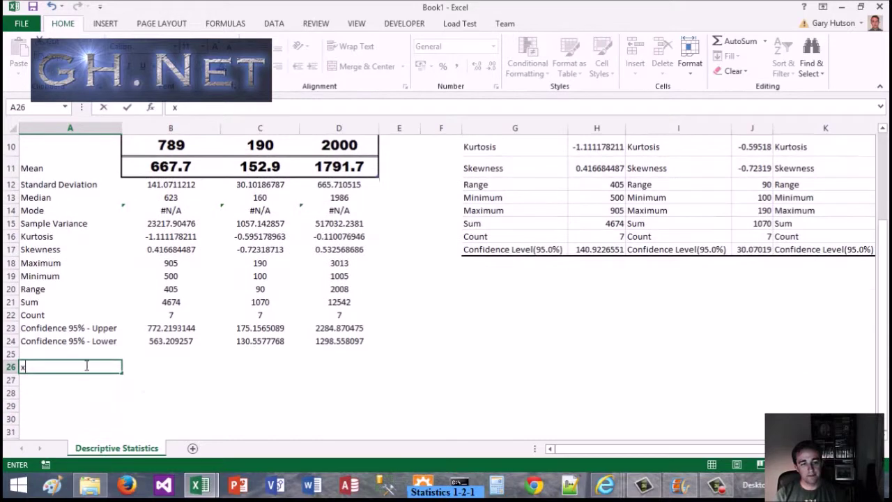
{"action": "type", "text": "=500"}
{"action": "key", "text": "Return"}
- Start a formula in B26 that references the lower bound in B24
{"action": "key", "text": "Up"}
{"action": "key", "text": "Right"}
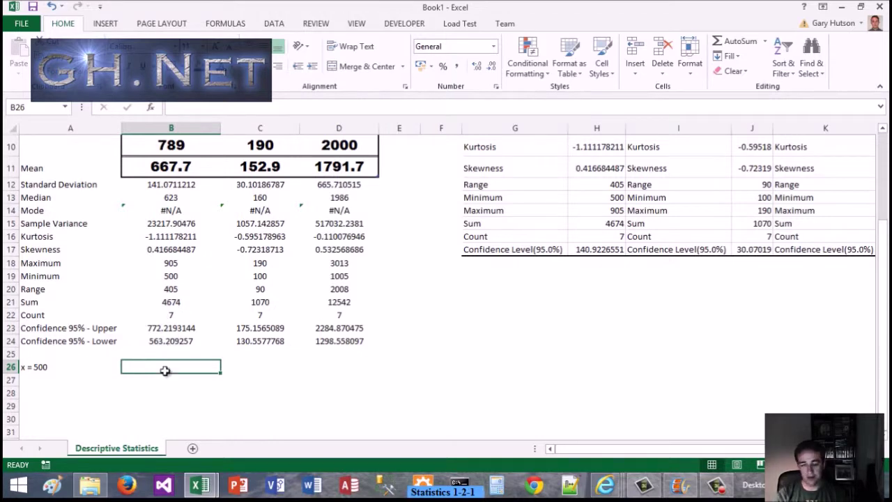
{"action": "type", "text": "="}
{"action": "key", "text": "Up"}
{"action": "key", "text": "Up"}
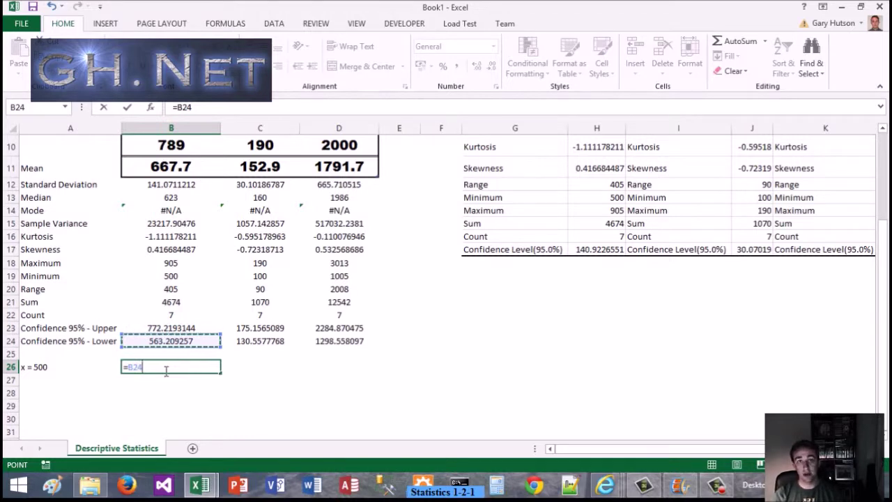
{"action": "key", "text": "Return"}
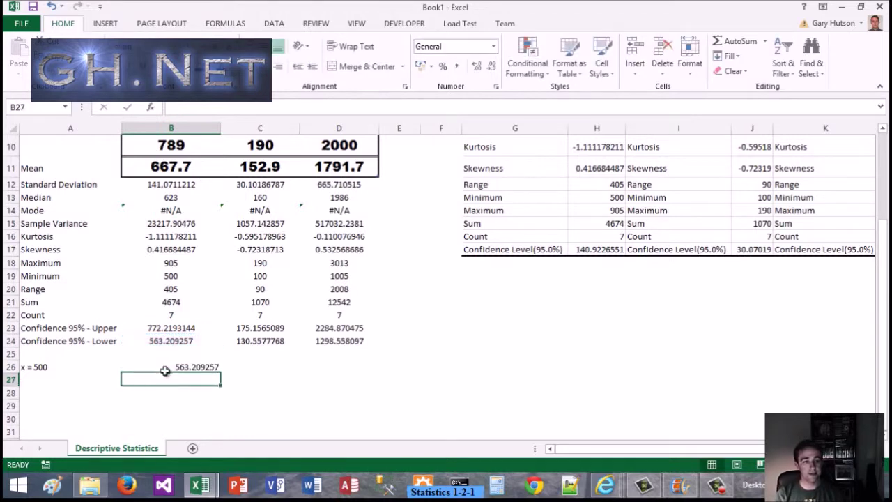
{"action": "left_click", "coordinate": [171, 367]}
{"action": "double_click", "coordinate": [171, 366]}
{"action": "key", "text": "BackSpace"}
{"action": "key", "text": "BackSpace"}
{"action": "key", "text": "BackSpace"}
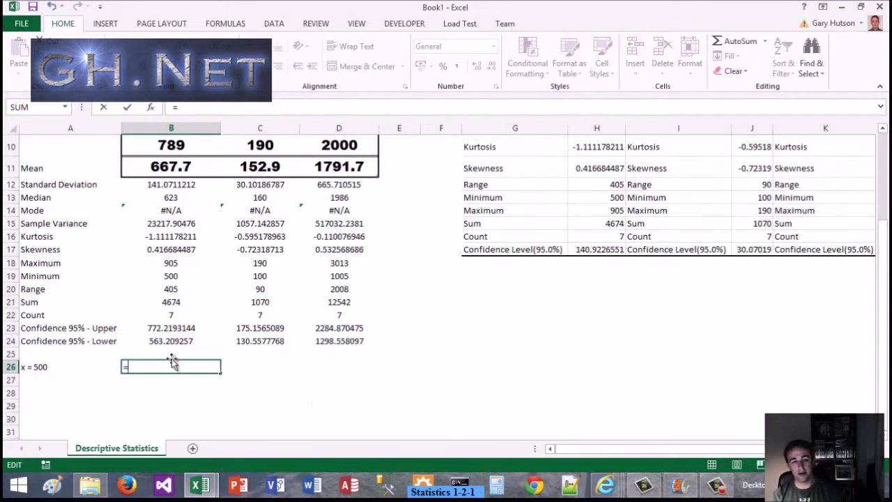
{"action": "key", "text": "Return"}
{"action": "left_click", "coordinate": [171, 363]}
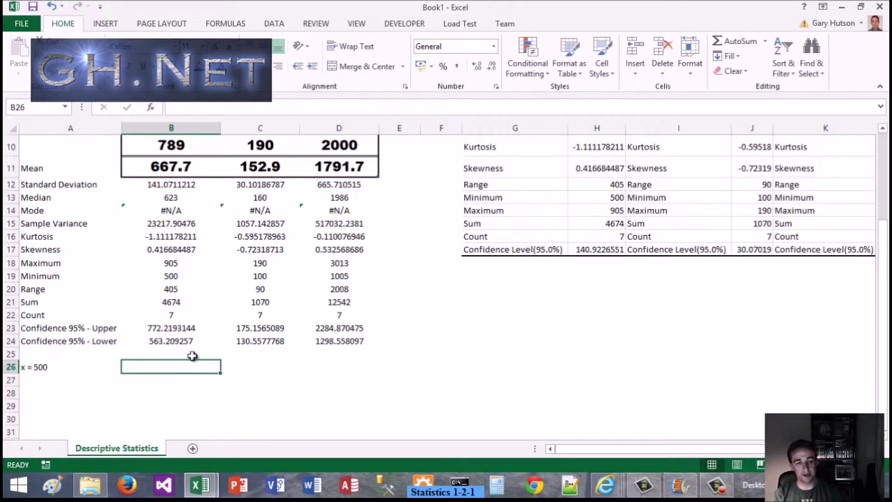
{"action": "type", "text": "="}
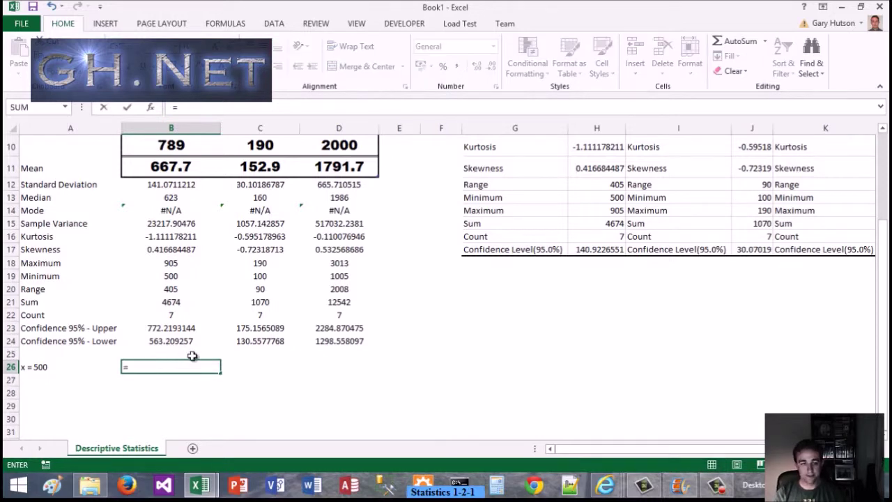
{"action": "key", "text": "Up"}
{"action": "key", "text": "Up"}
{"action": "key", "text": "Up"}
{"action": "key", "text": "Up"}
{"action": "key", "text": "Up"}
{"action": "key", "text": "Up"}
{"action": "key", "text": "Up"}
{"action": "key", "text": "Up"}
{"action": "key", "text": "Up"}
{"action": "key", "text": "Up"}
{"action": "key", "text": "Up"}
{"action": "key", "text": "Up"}
{"action": "key", "text": "Up"}
{"action": "key", "text": "Down"}
{"action": "key", "text": "Down"}
{"action": "key", "text": "Up"}
{"action": "key", "text": "BackSpace"}
{"action": "key", "text": "BackSpace"}
{"action": "key", "text": "BackSpace"}
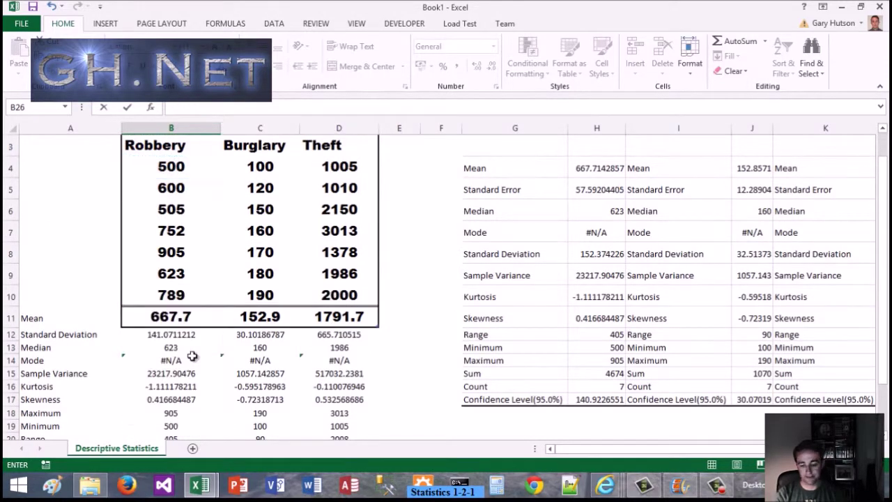
- Enter =IF(B4<=B24,"Significantly low") in B26 to test Robbery against the lower bound
{"action": "type", "text": "=IF("}
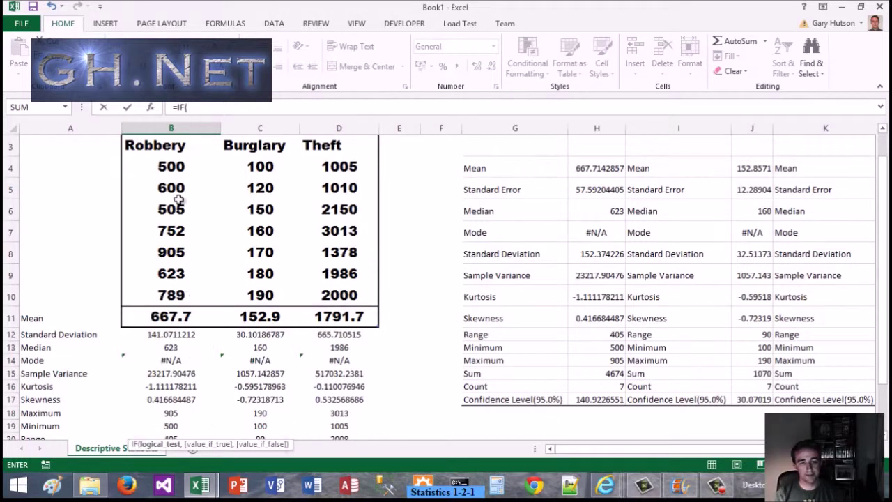
{"action": "left_click", "coordinate": [168, 167]}
{"action": "scroll", "coordinate": [167, 168], "scroll_direction": "down", "scroll_amount": 1}
{"action": "scroll", "coordinate": [170, 171], "scroll_direction": "down", "scroll_amount": 1}
{"action": "scroll", "coordinate": [185, 202], "scroll_direction": "down", "scroll_amount": 2}
{"action": "type", "text": "<="}
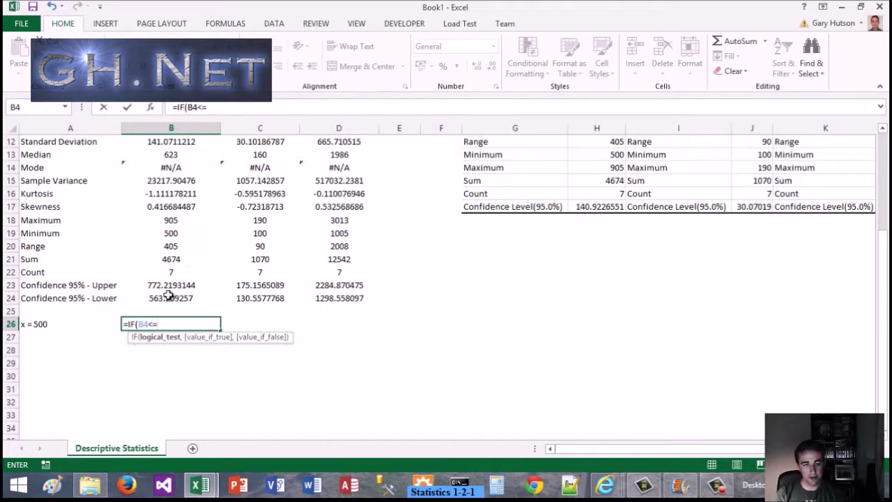
{"action": "left_click", "coordinate": [169, 295]}
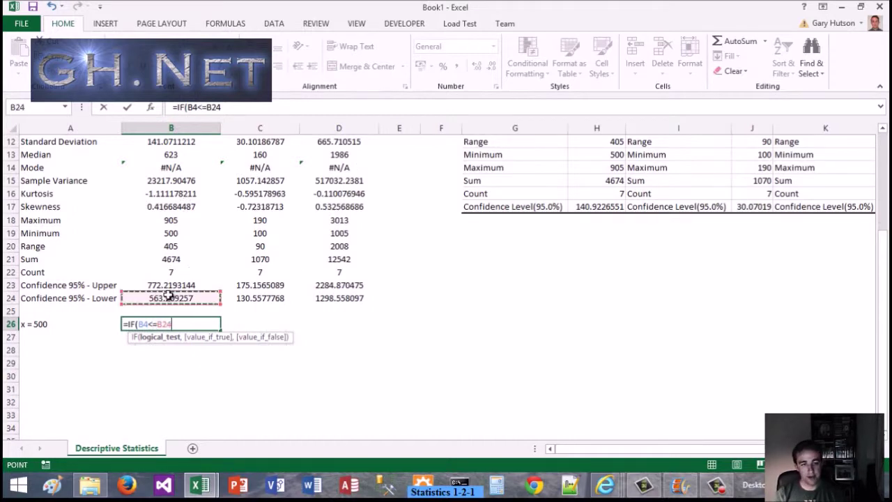
{"action": "type", "text": ",\"S"}
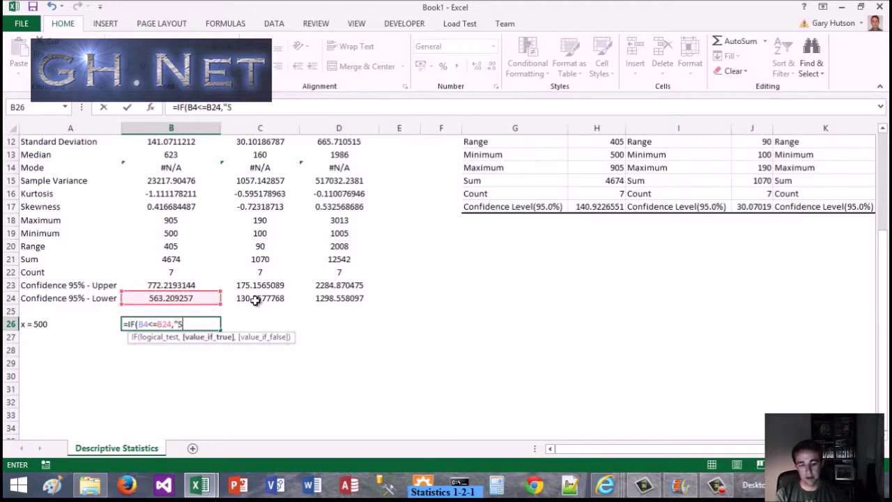
{"action": "type", "text": "ignificantl"}
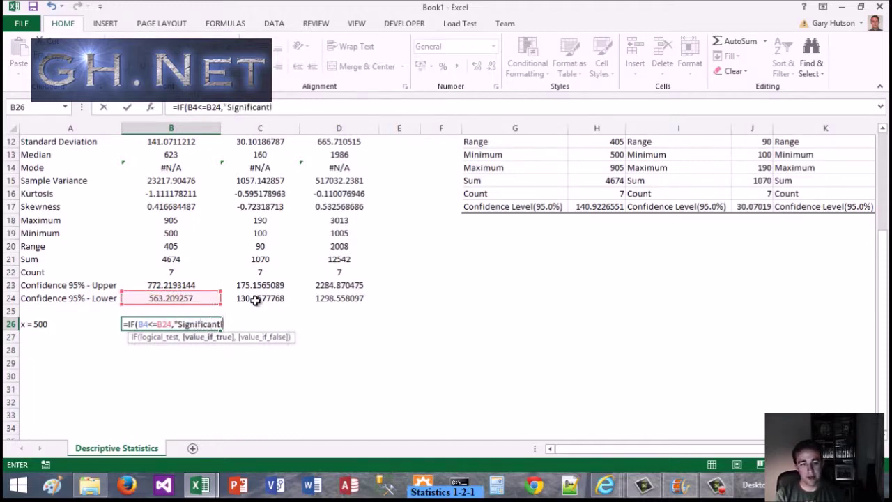
{"action": "type", "text": "y lower"}
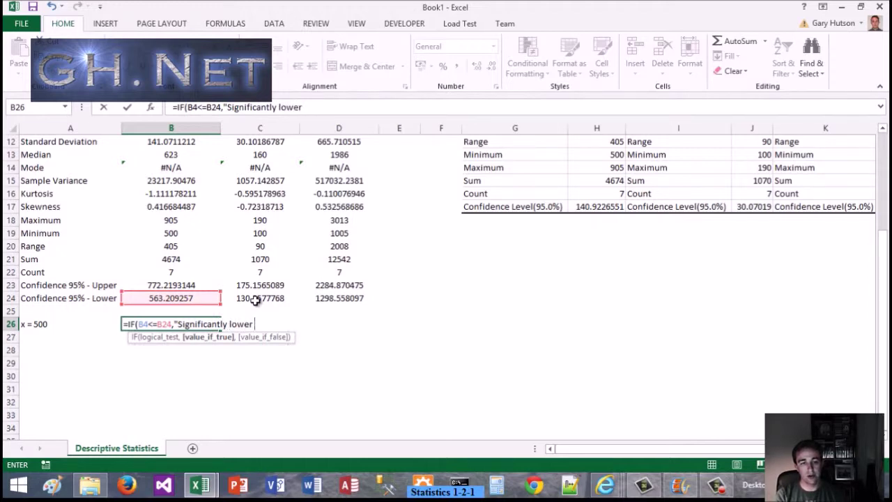
{"action": "key", "text": "BackSpace"}
{"action": "type", "text": ","}
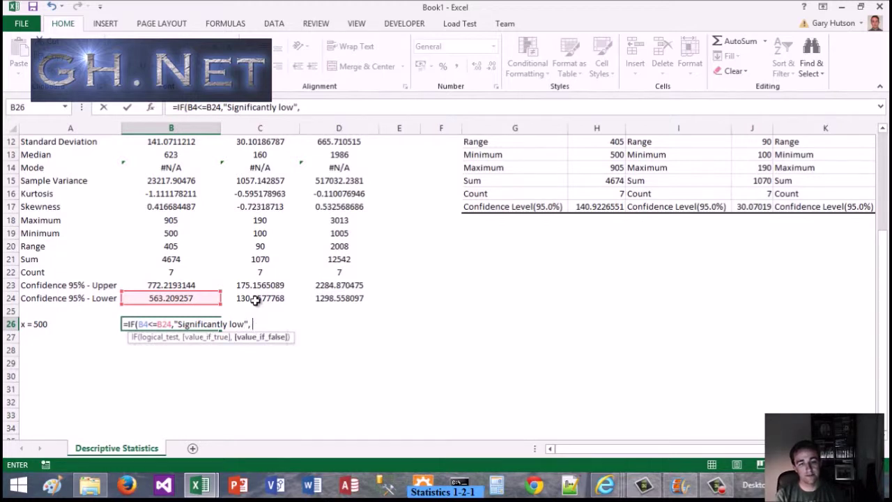
{"action": "key", "text": "Return"}
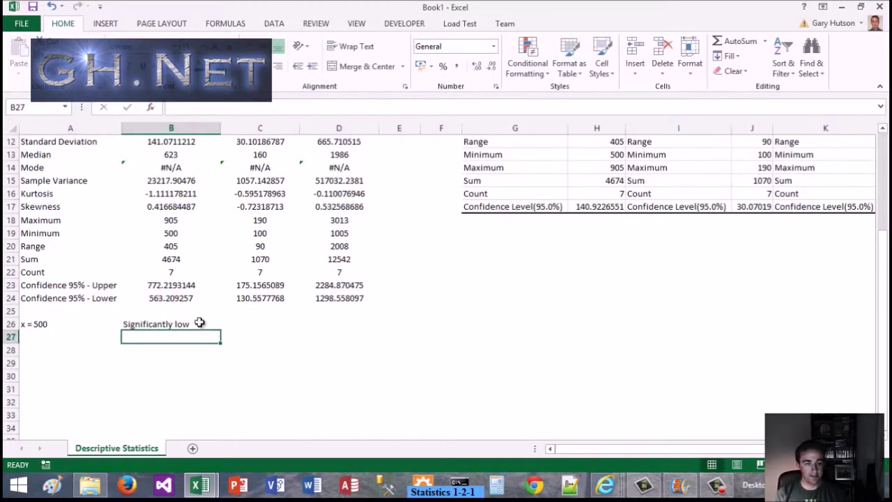
- Recheck the B26 formula, which now displays 'Significantly low'
{"action": "double_click", "coordinate": [143, 323]}
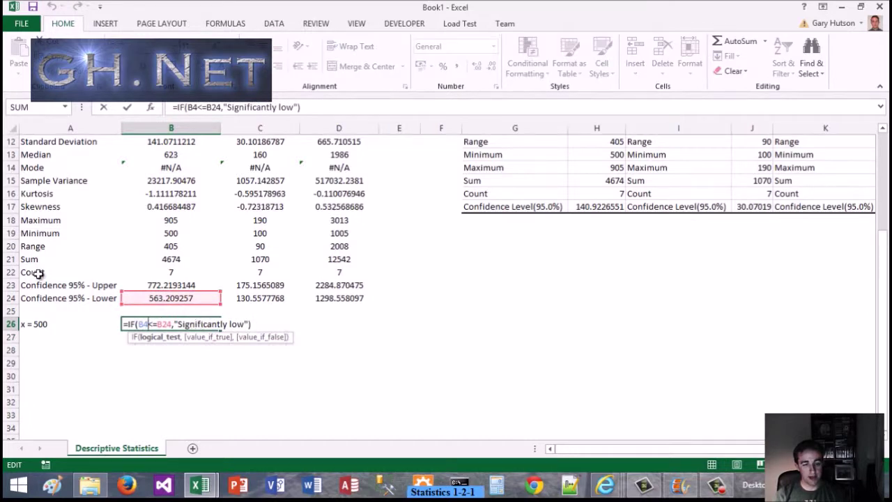
{"action": "key", "text": "Return"}
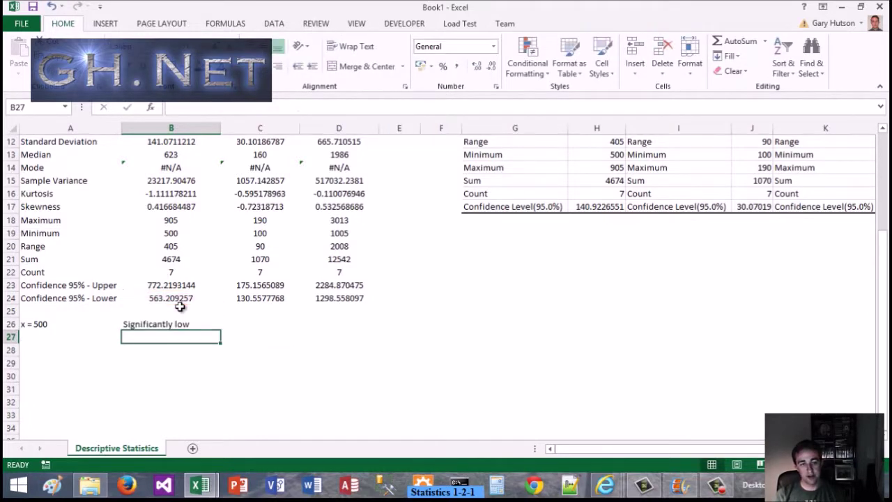
{"action": "left_click", "coordinate": [230, 364]}
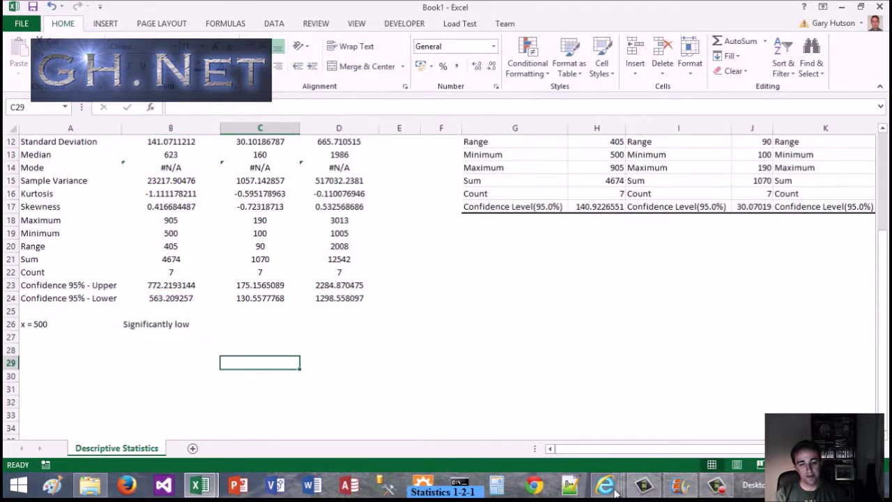
{"action": "scroll", "coordinate": [306, 300], "scroll_direction": "up", "scroll_amount": 2}
{"action": "scroll", "coordinate": [300, 295], "scroll_direction": "down", "scroll_amount": 2}
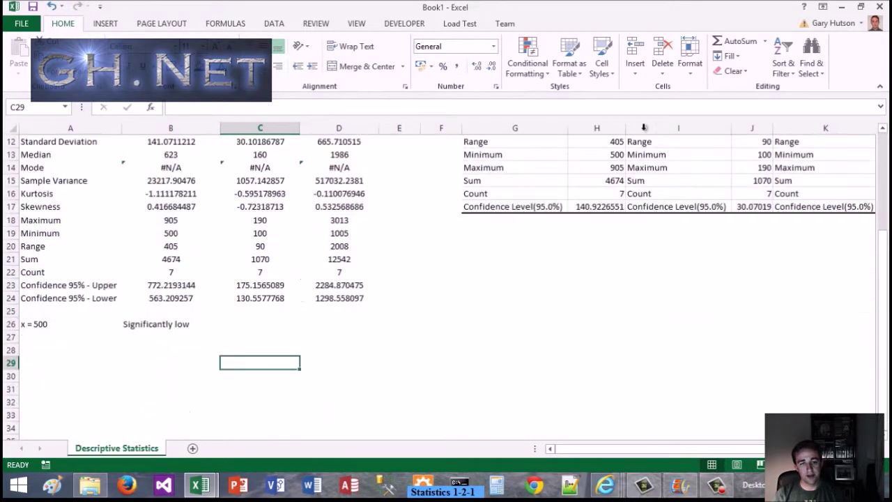
{"action": "scroll", "coordinate": [492, 220], "scroll_direction": "up", "scroll_amount": 1}
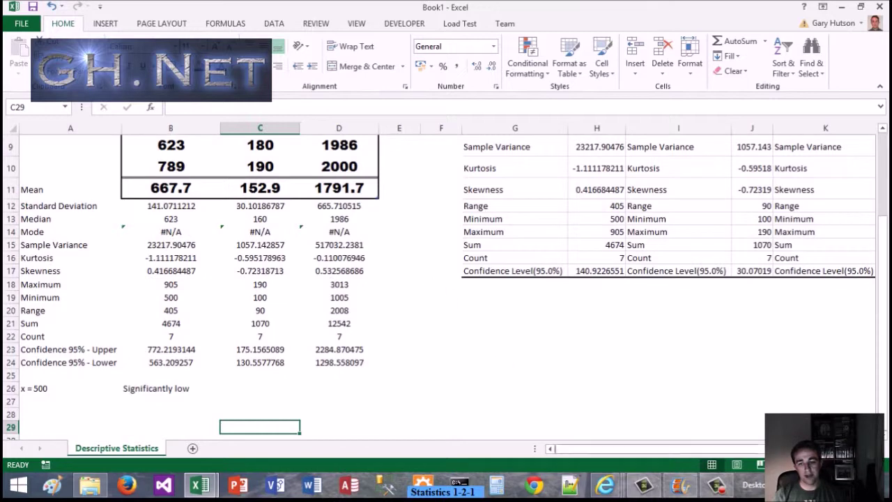
{"action": "mouse_move", "coordinate": [722, 484]}
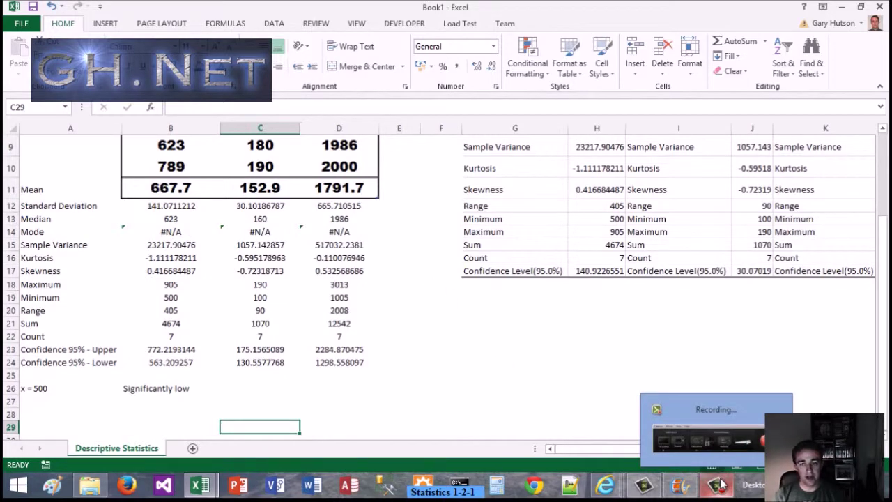
{"action": "left_click", "coordinate": [512, 347]}
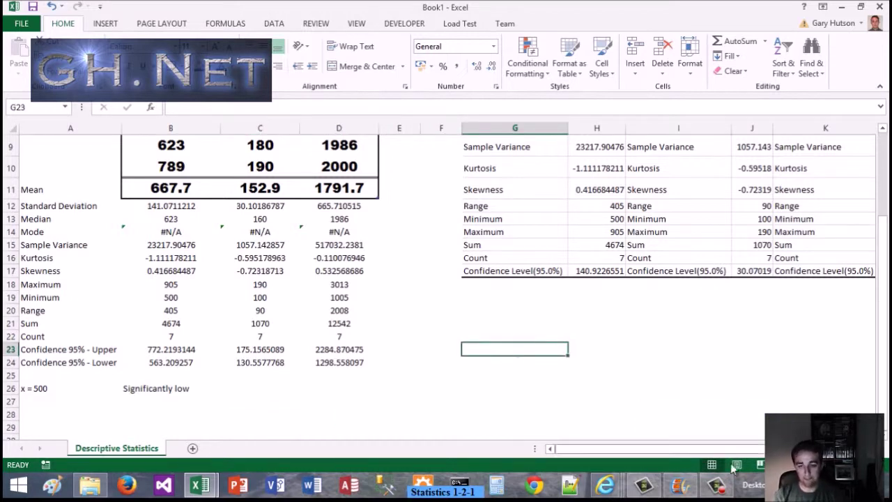
{"action": "left_click", "coordinate": [717, 485]}
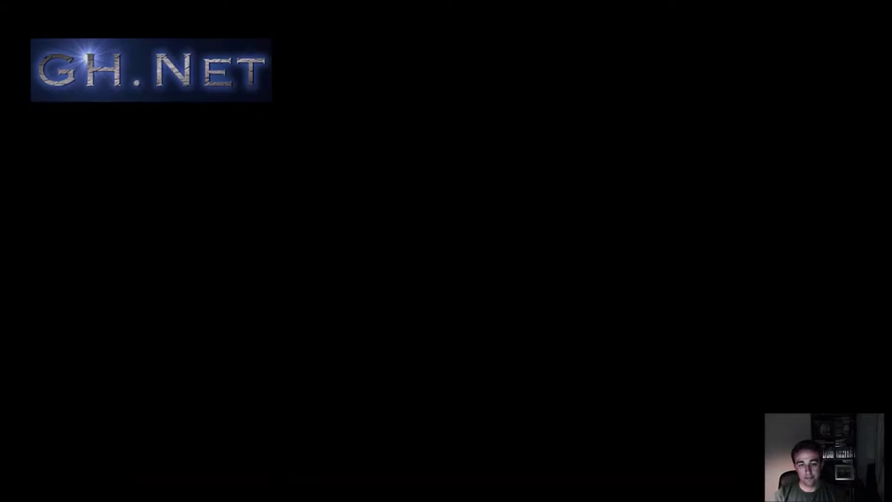